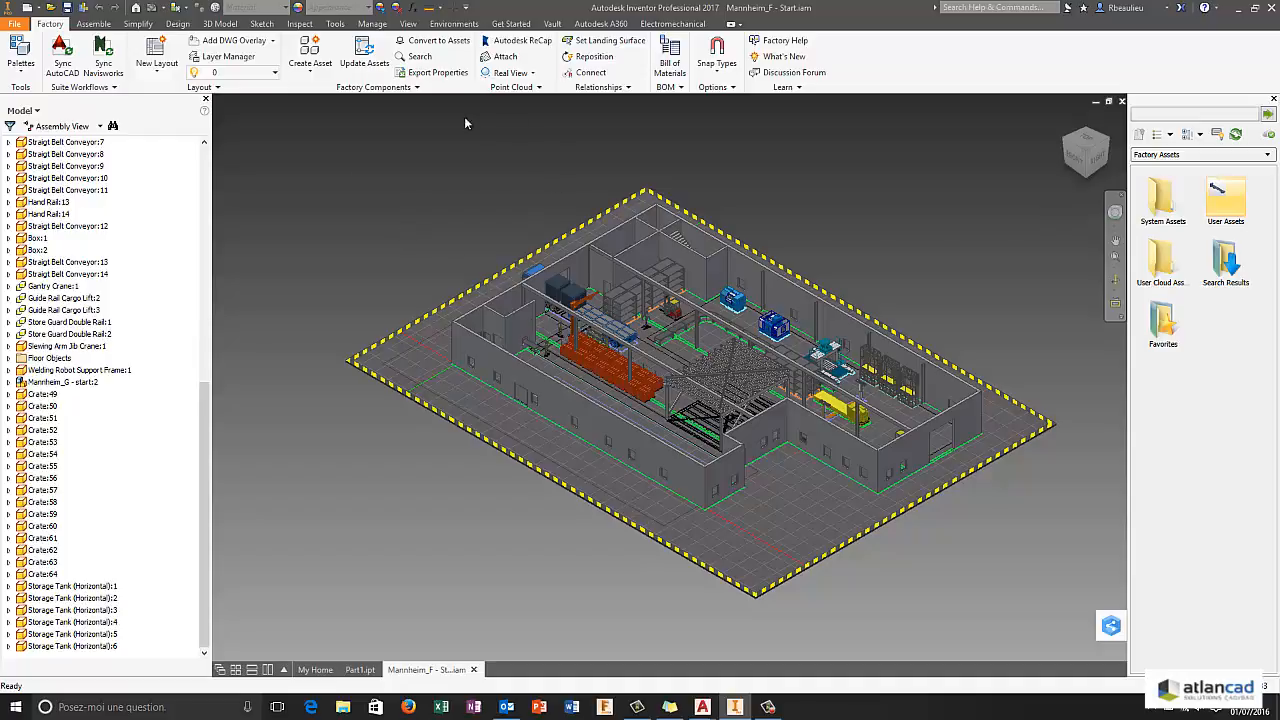
- Switch to the Mannheim_F - Start.dwg drawing in AutoCAD and examine the factory layout in plan view
middle_click_drag(472, 580, 471, 568)
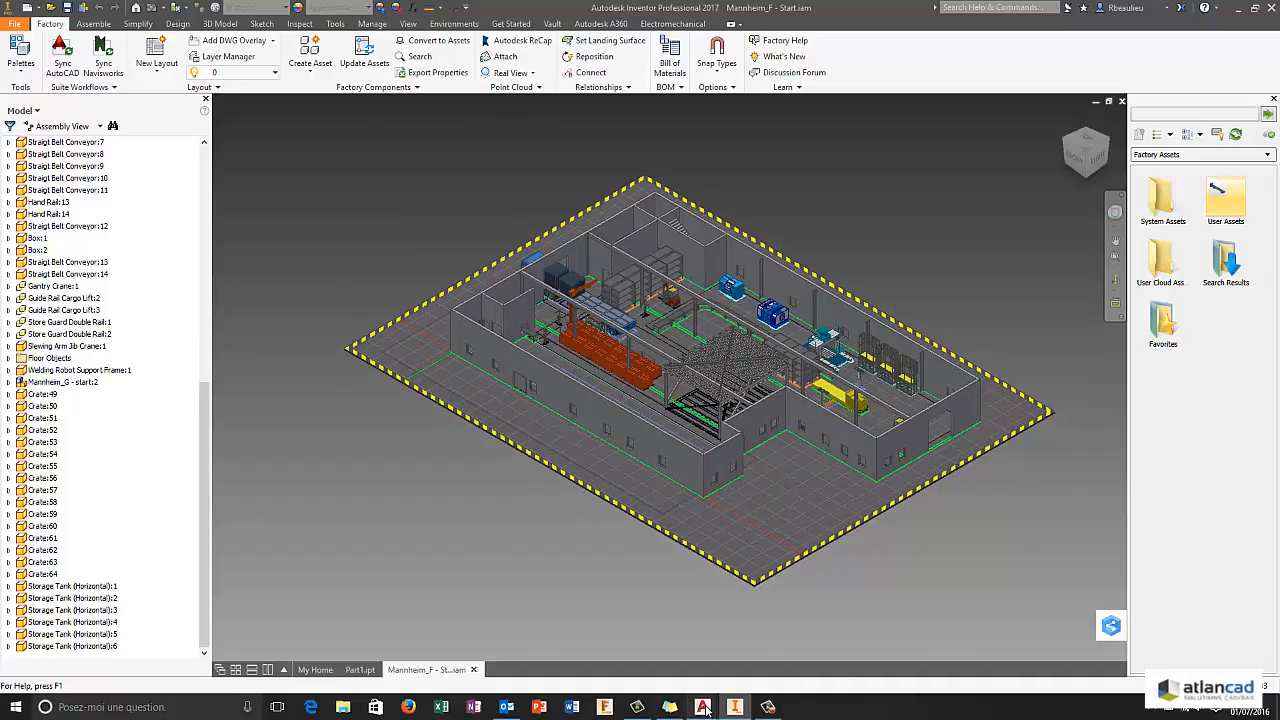
mouse_move(704, 708)
left_click(630, 650)
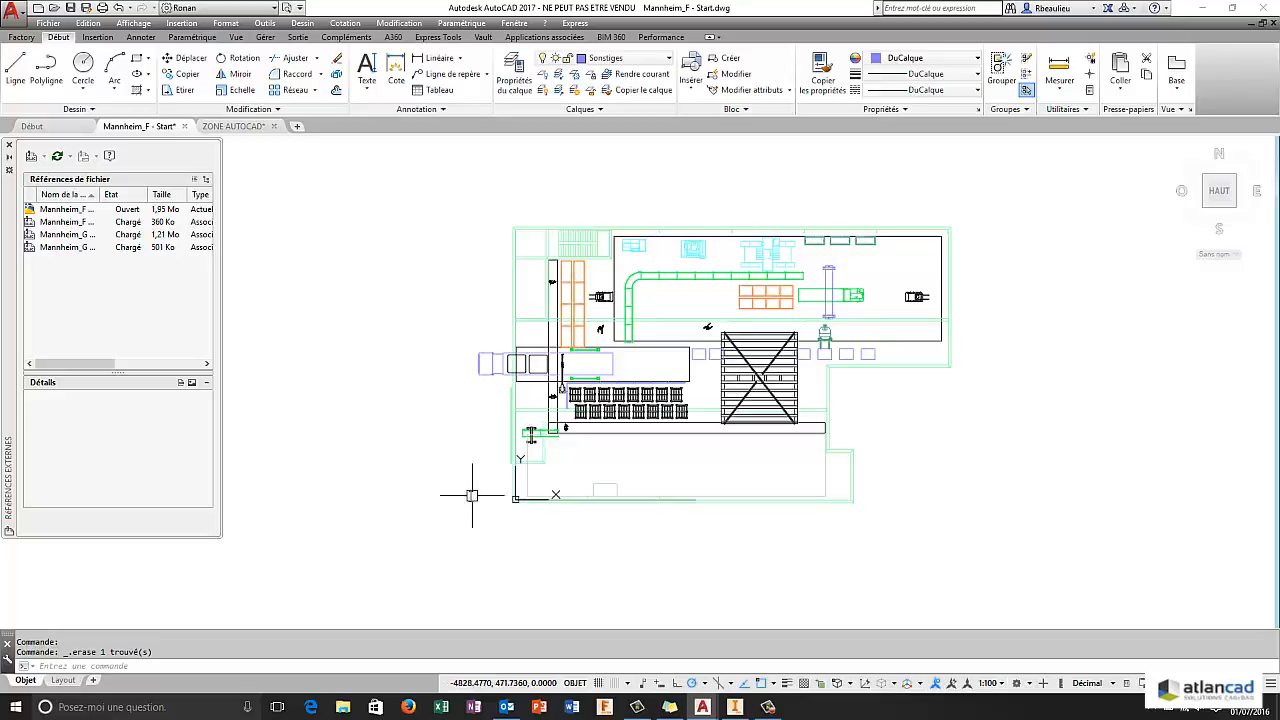
middle_click_drag(437, 470, 419, 467)
mouse_move(690, 196)
middle_mouse_down()
mouse_move(641, 174)
mouse_move(701, 197)
middle_mouse_up()
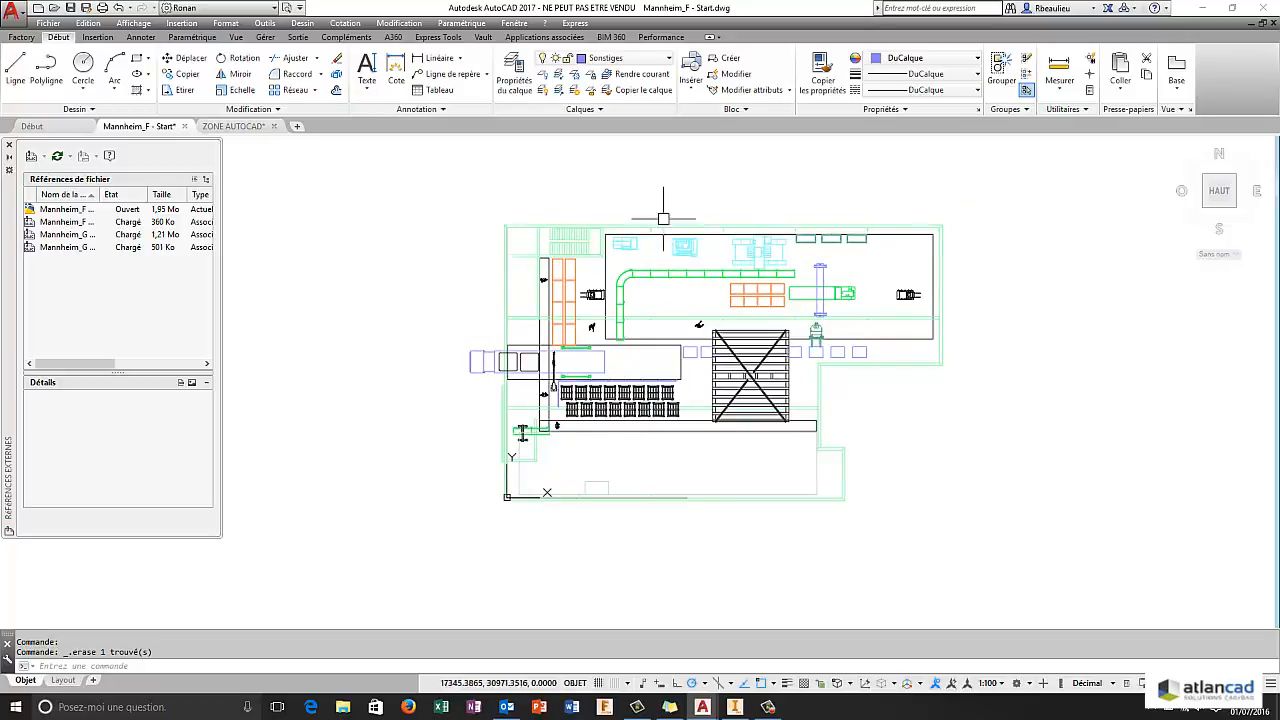
- Switch back to Inventor and examine the Mannheim_F factory assembly from above and in an angled 3D view
left_click(738, 707)
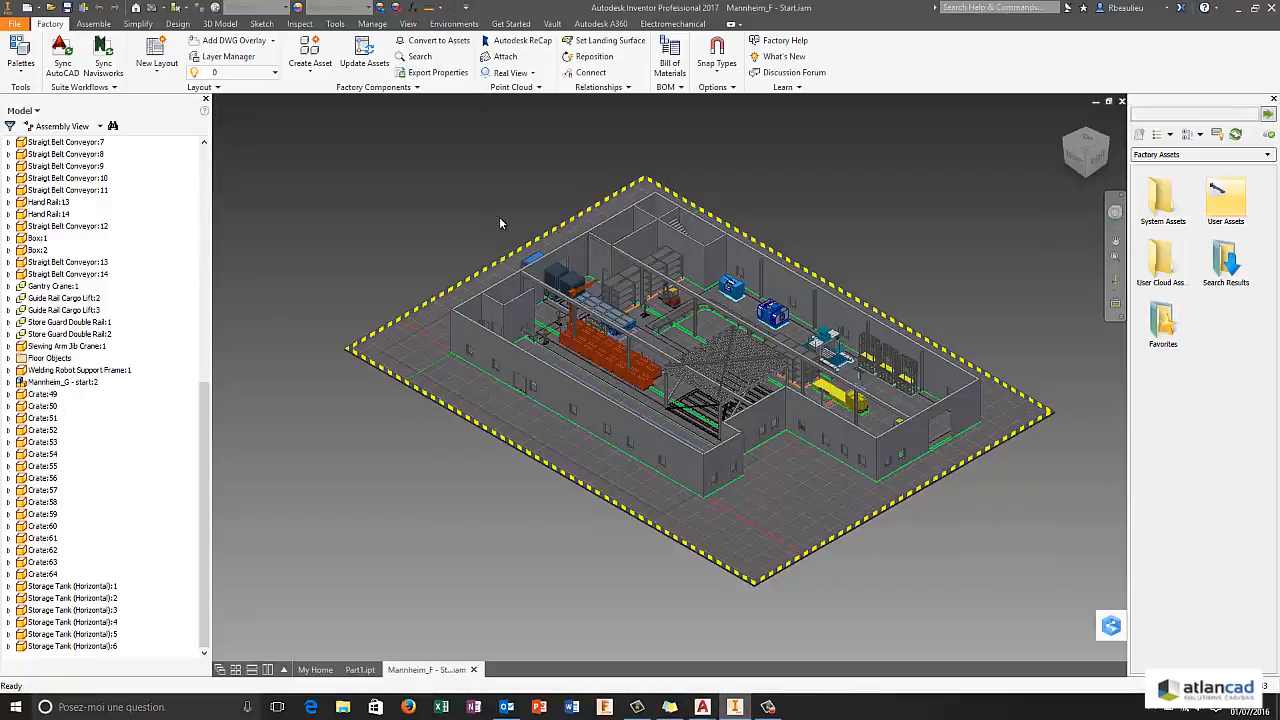
middle_click_drag(500, 223, 410, 218, "shift")
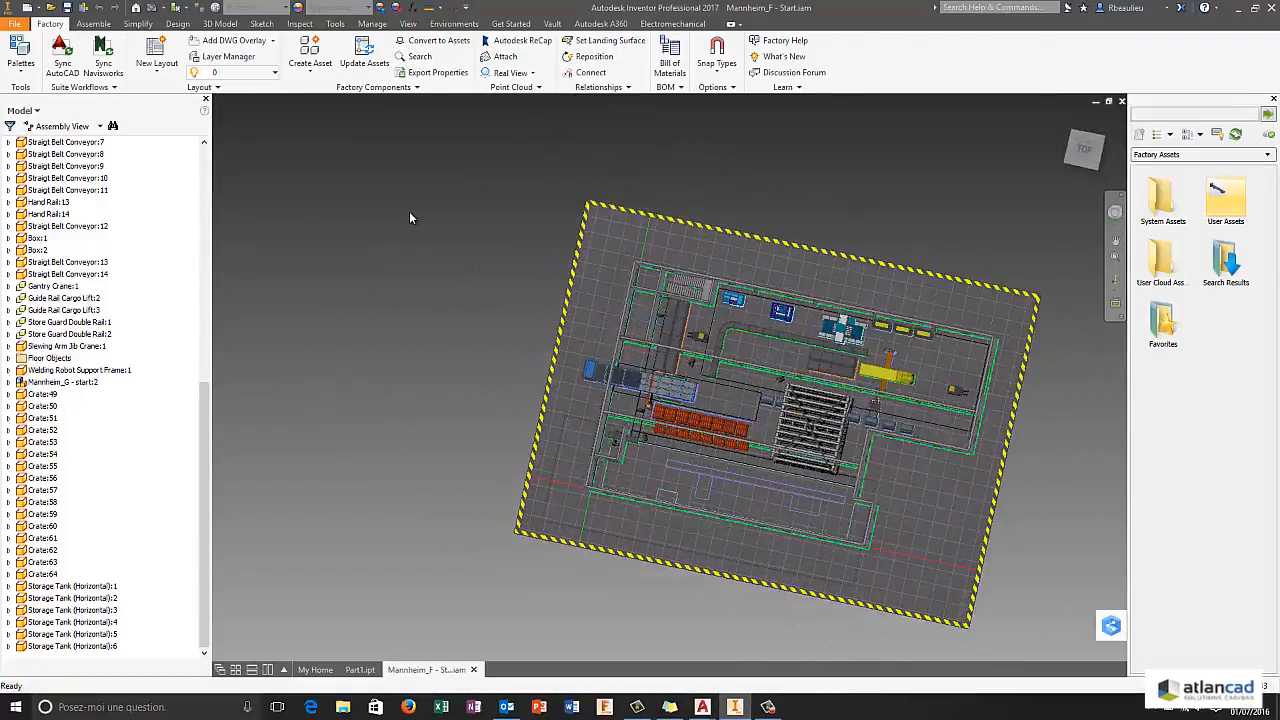
key("F6")
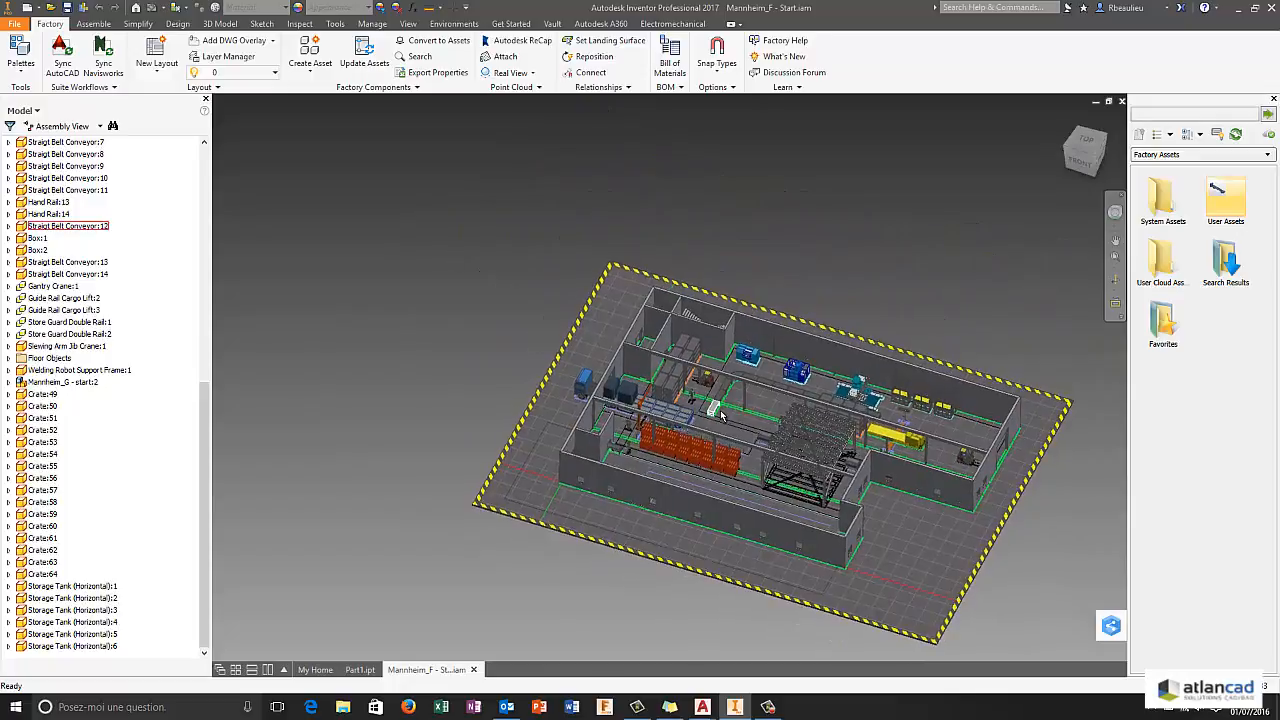
scroll(721, 415, "up", 5)
middle_click_drag(738, 362, 755, 376, "shift")
scroll(447, 265, "down", 5)
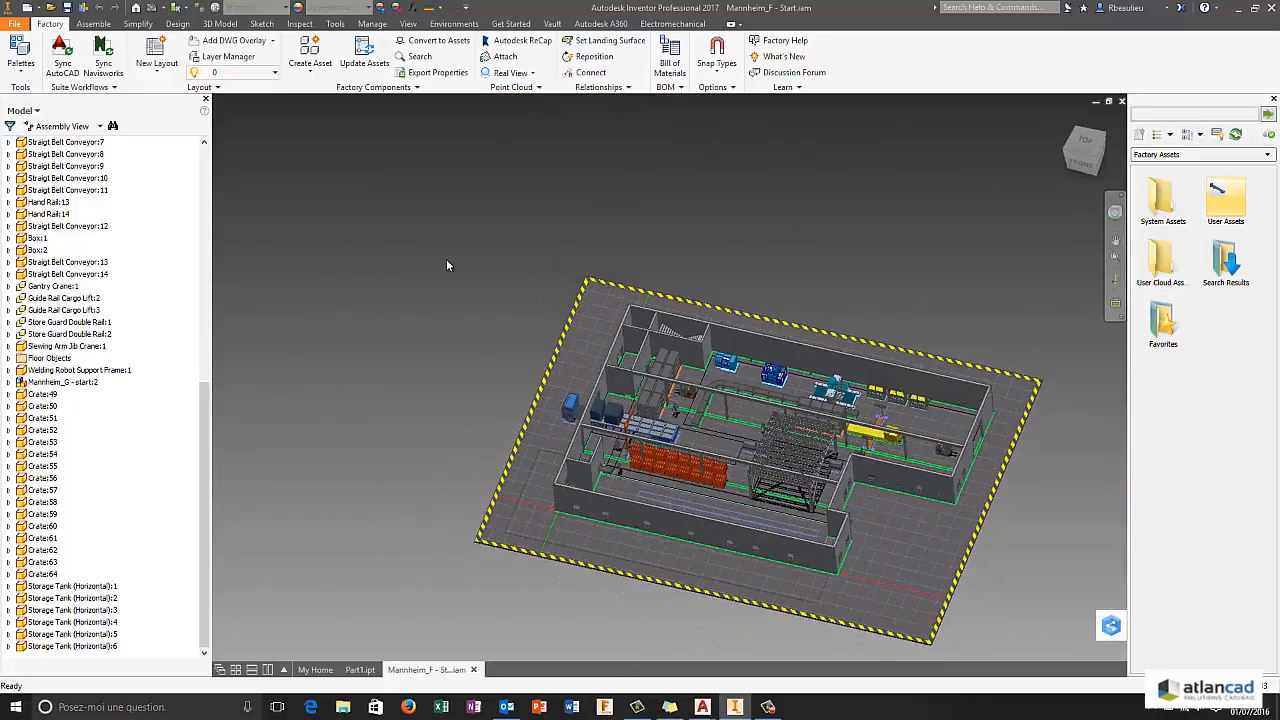
middle_click_drag(447, 265, 472, 160)
- Switch to the ZONE AUTOCAD.dwg drawing in AutoCAD and examine the technical rooms, pipe rack and large cold room
mouse_move(702, 707)
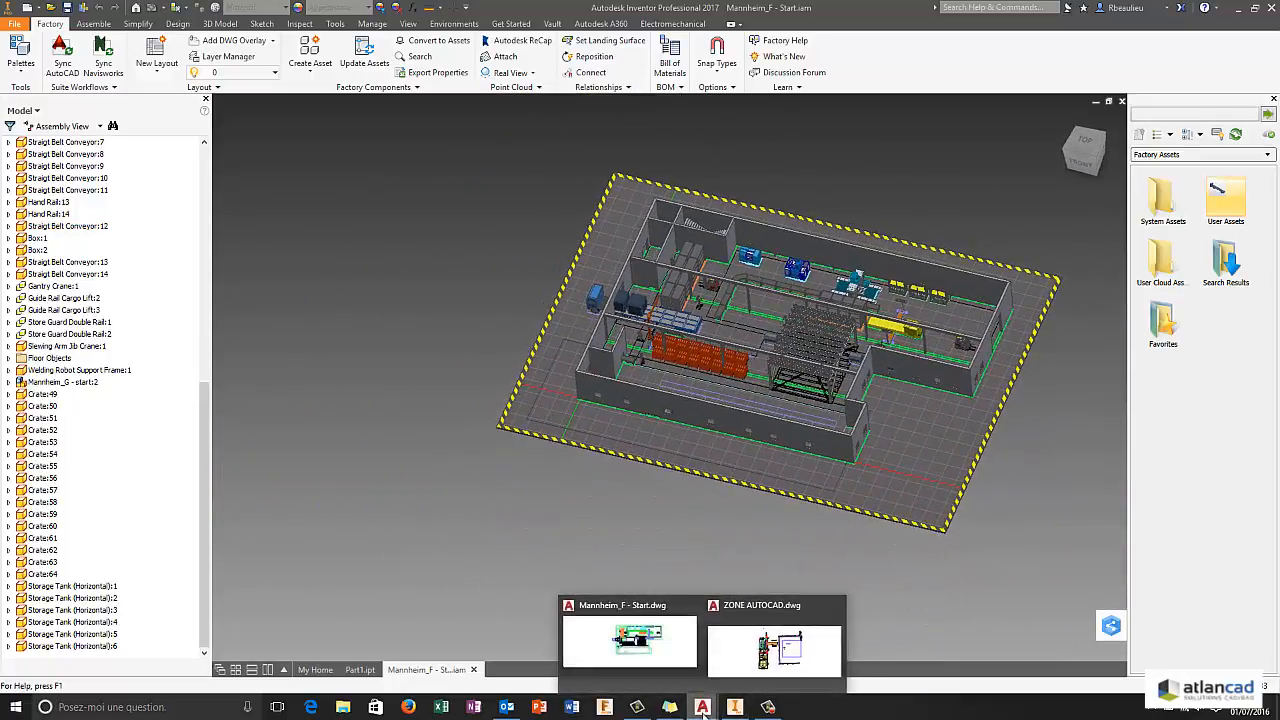
left_click(750, 650)
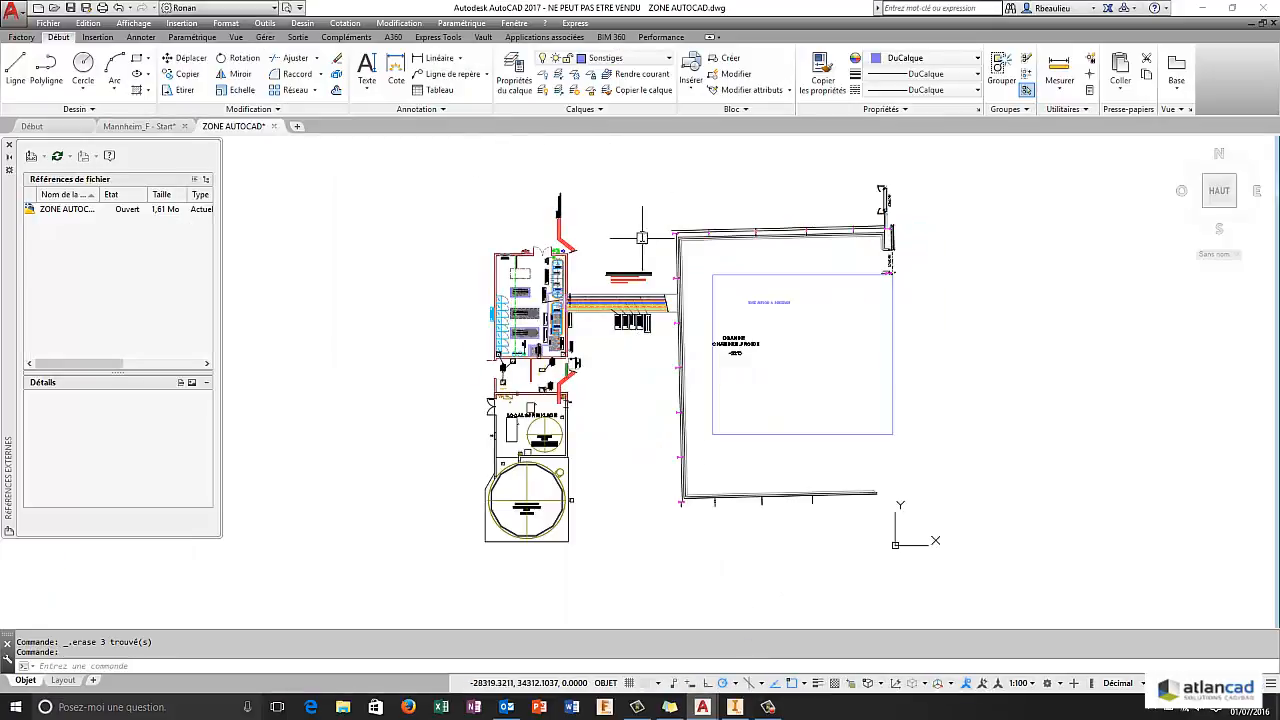
mouse_move(639, 234)
middle_mouse_down()
mouse_move(666, 234)
mouse_move(636, 235)
middle_mouse_up()
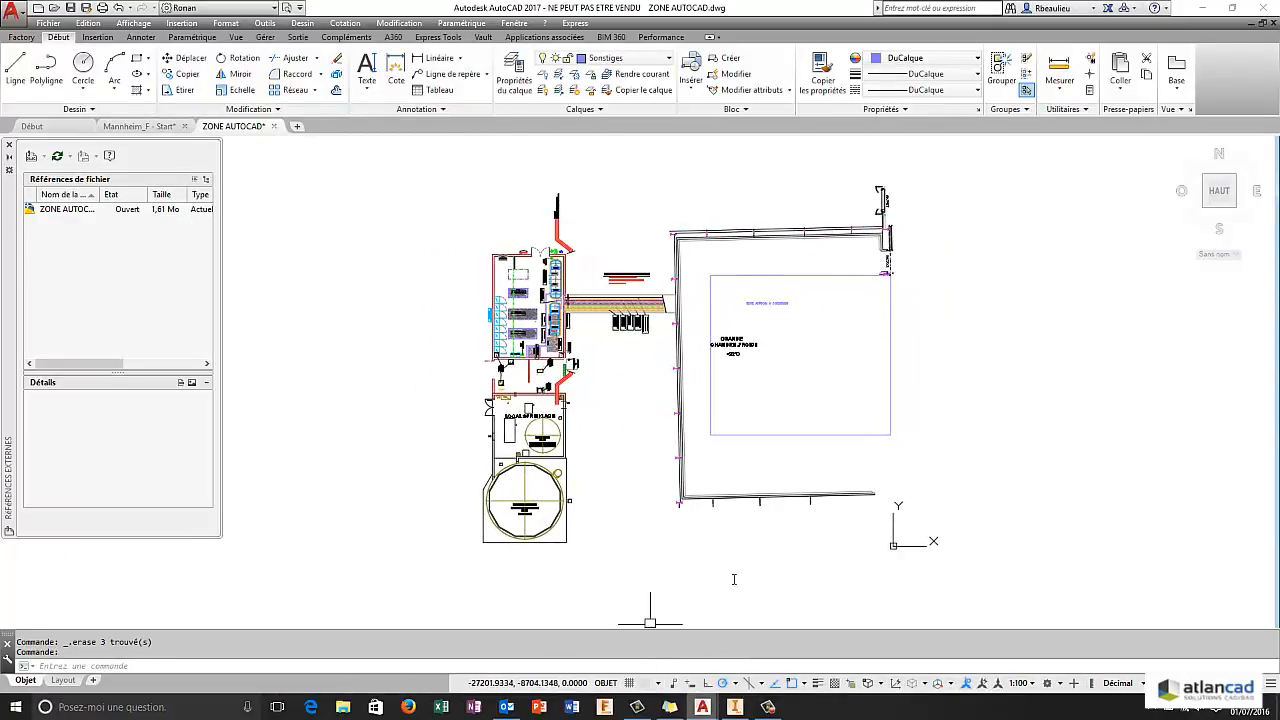
middle_click_drag(760, 360, 647, 366)
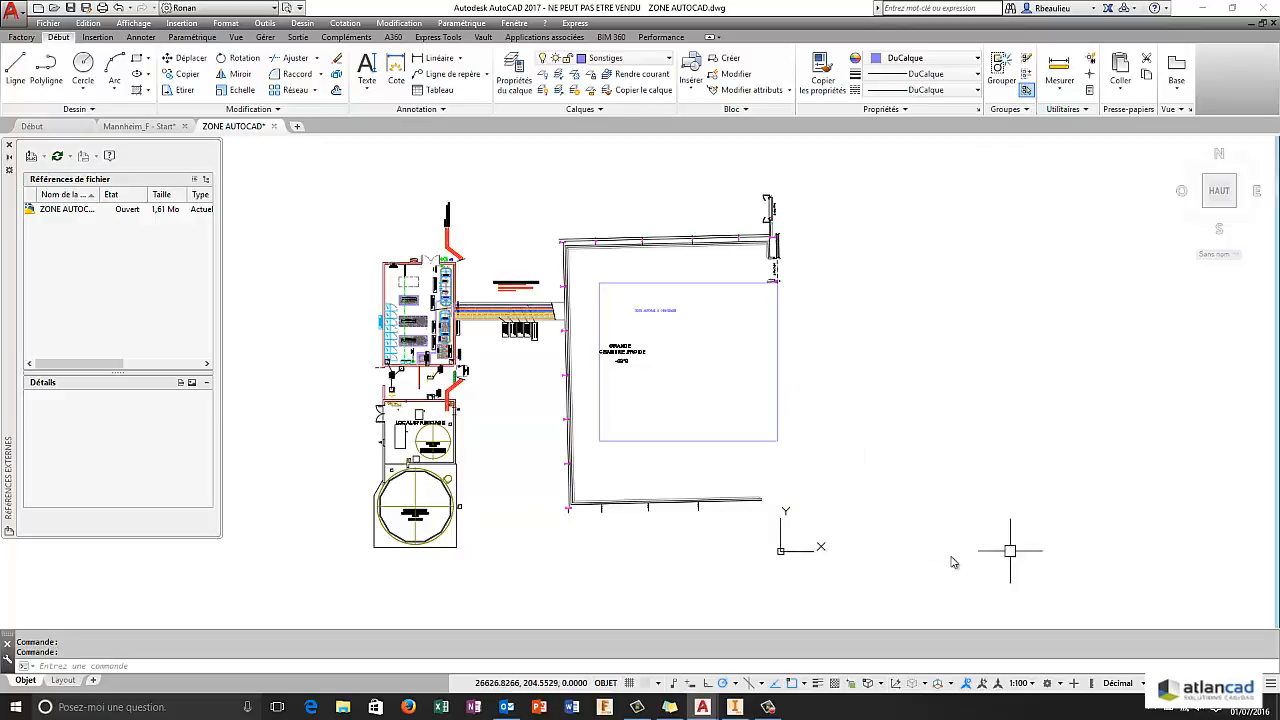
middle_click_drag(577, 307, 680, 284)
scroll(680, 284, "up", 1)
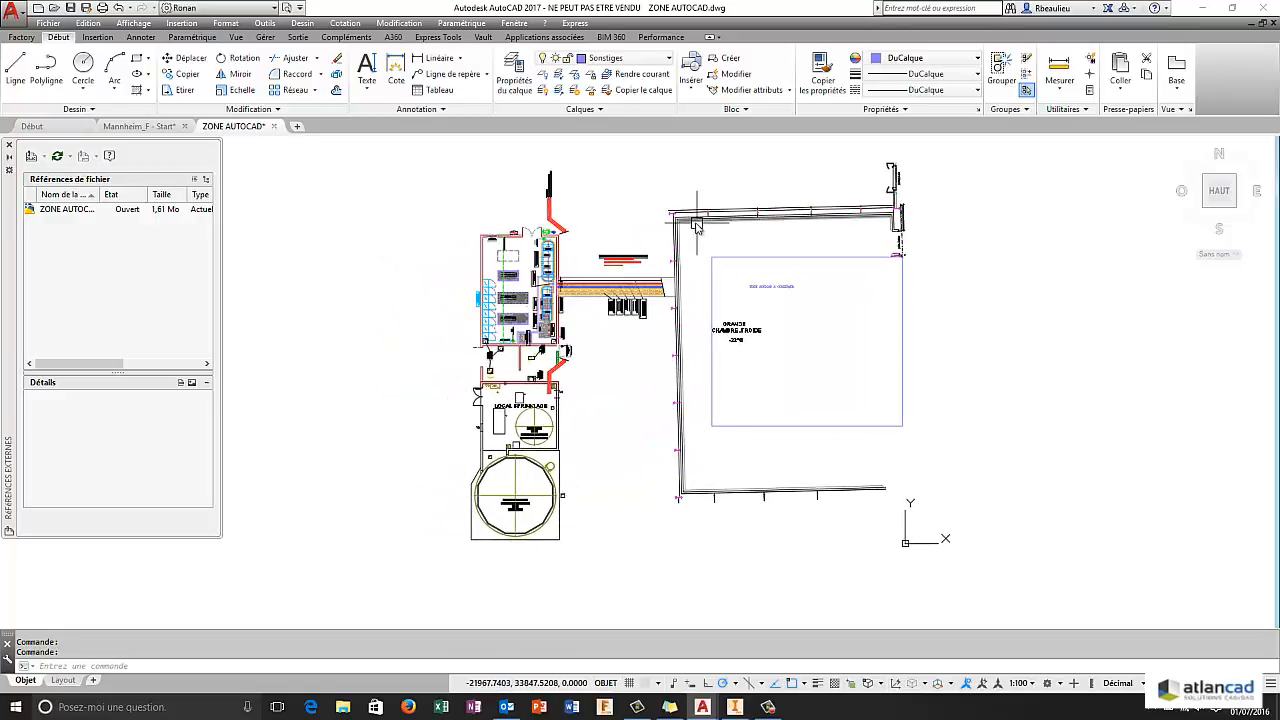
middle_click_drag(695, 222, 704, 216)
scroll(560, 245, "up", 1)
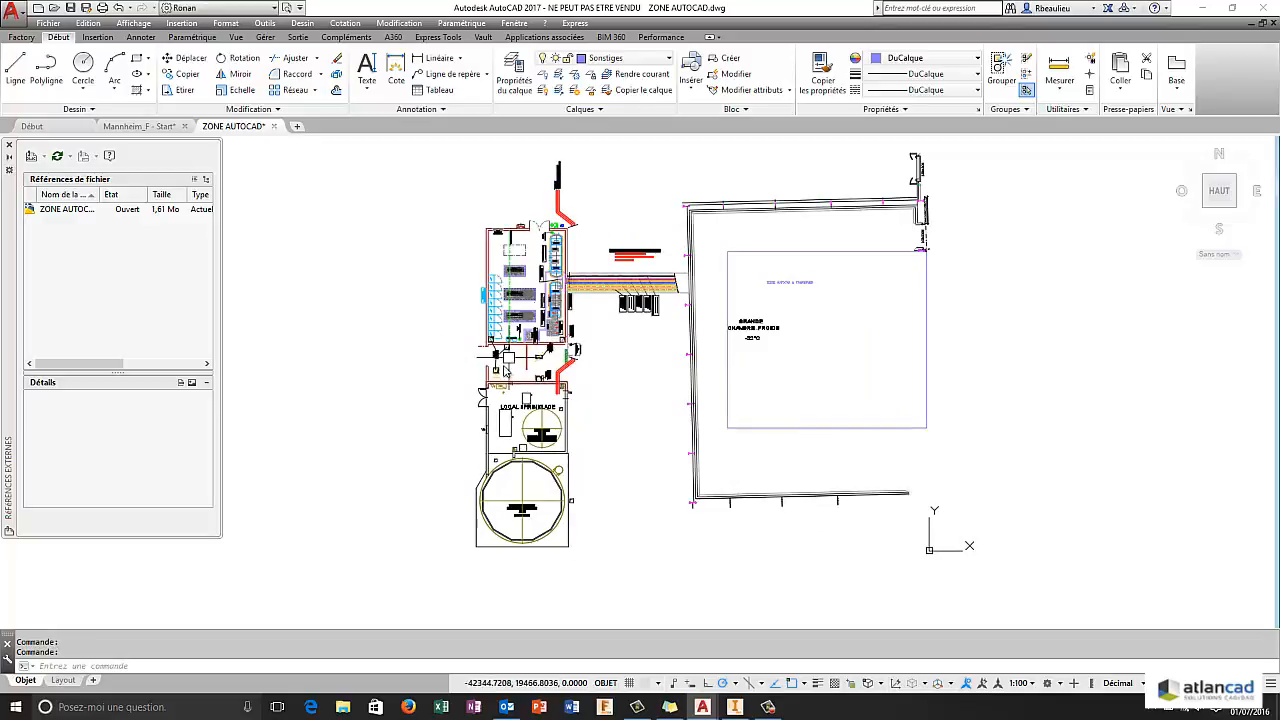
scroll(620, 177, "up", 1)
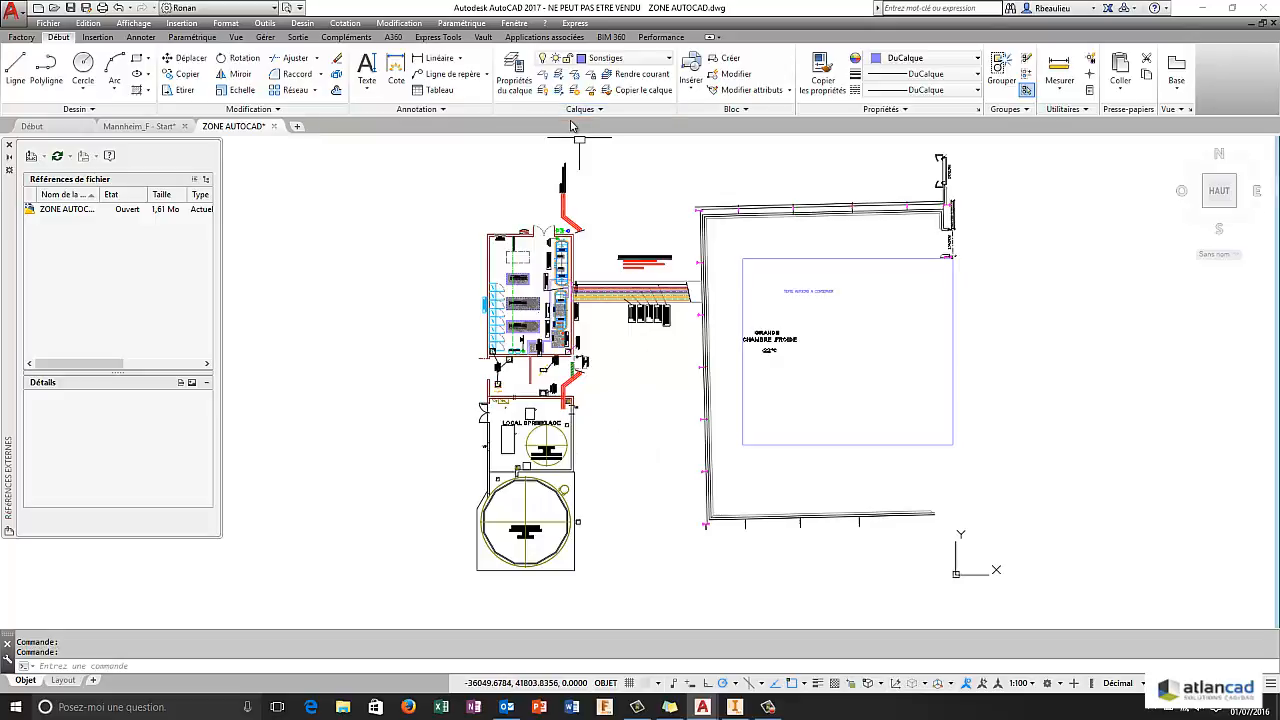
- Freeze the layer of the GRANDE CHAMBRE FROIDE text and try to freeze the layer of the blue text above it
left_click(574, 80)
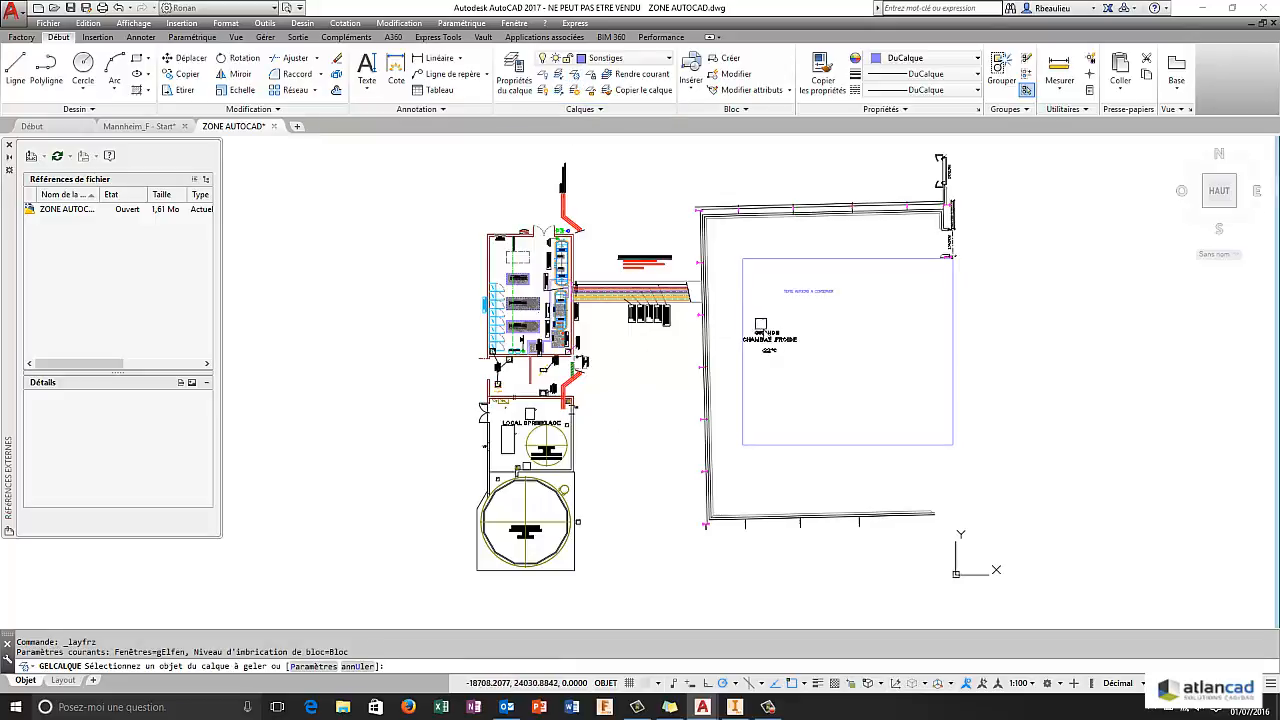
left_click(770, 338)
left_click(804, 293)
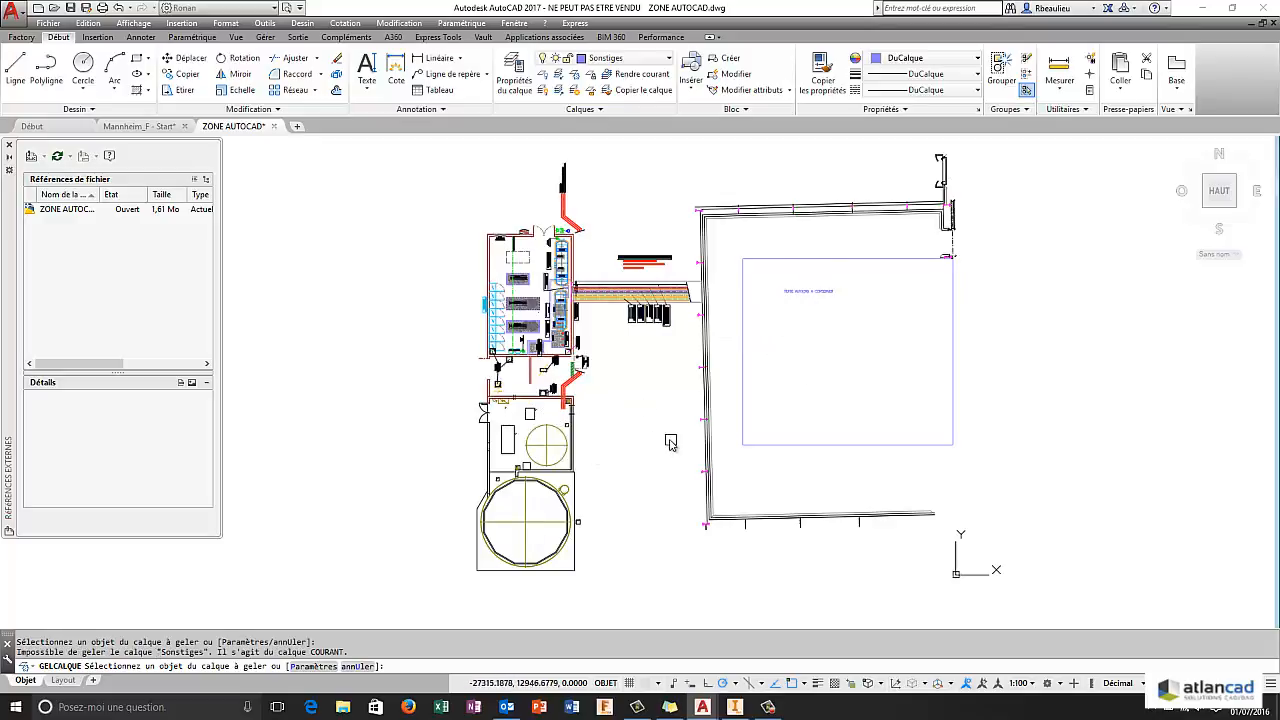
key("Escape")
- Delete the two crossing centre lines inside the circle in the room below the technical rooms
scroll(565, 395, "up", 5)
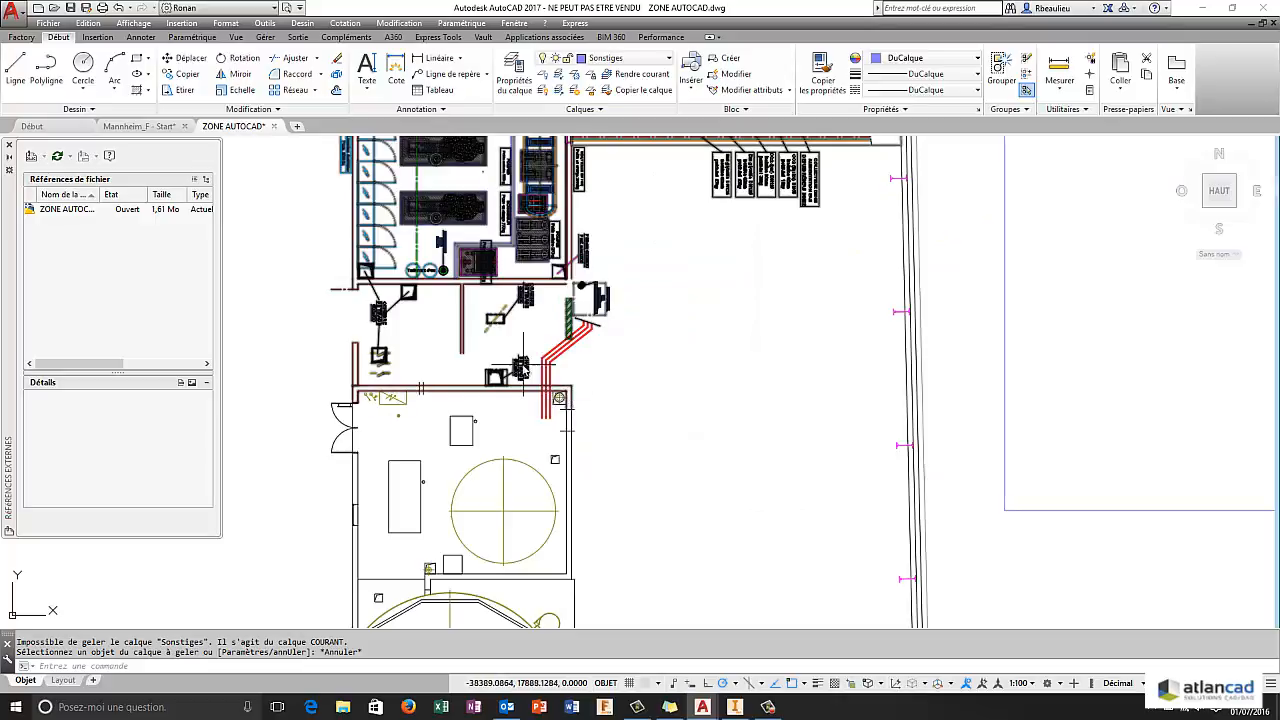
middle_click_drag(557, 327, 597, 269)
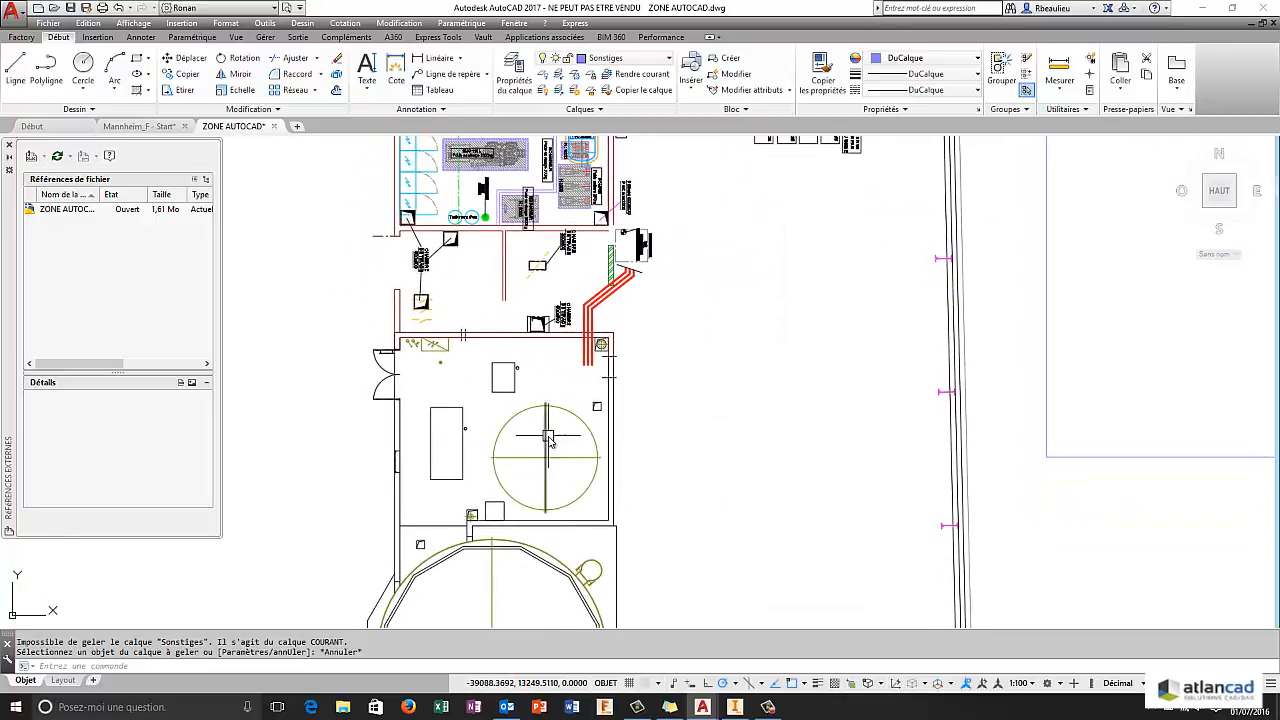
left_click(548, 440)
left_click(553, 456)
key("Delete")
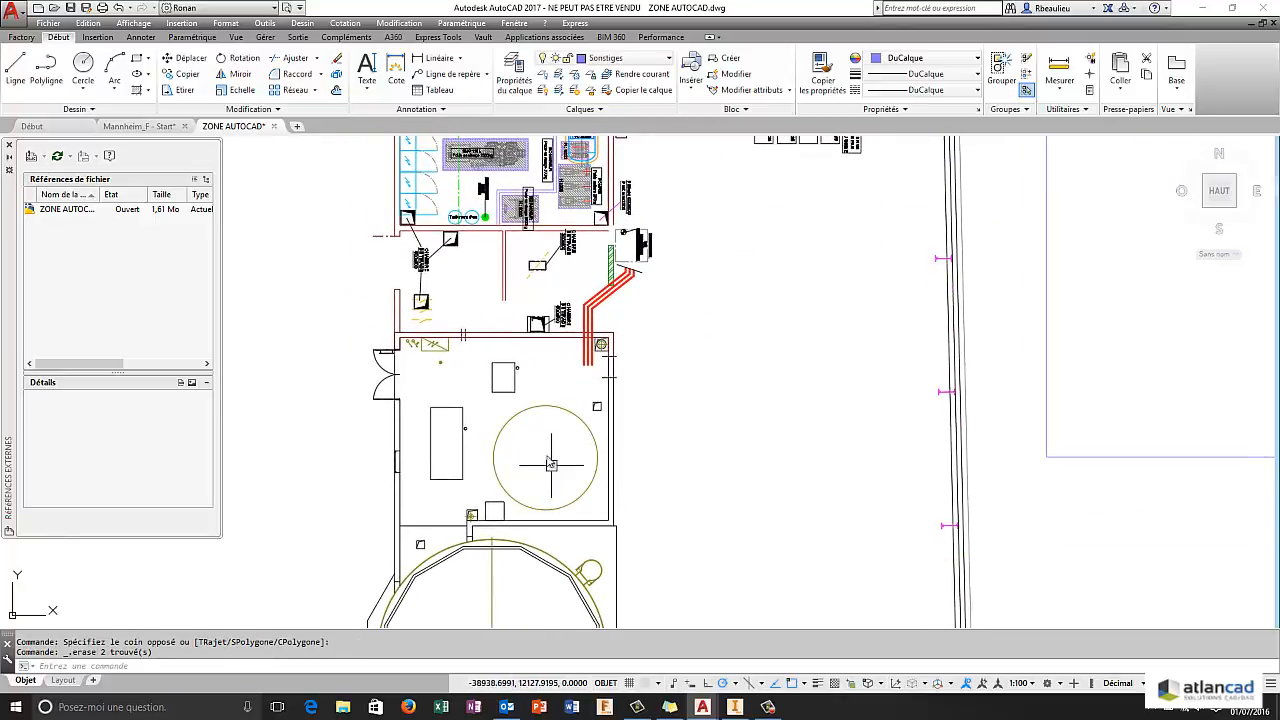
- Explode the block containing the machine room equipment and the pipe rack
middle_click_drag(535, 432, 573, 432)
middle_click_drag(512, 327, 515, 450)
left_click(548, 349)
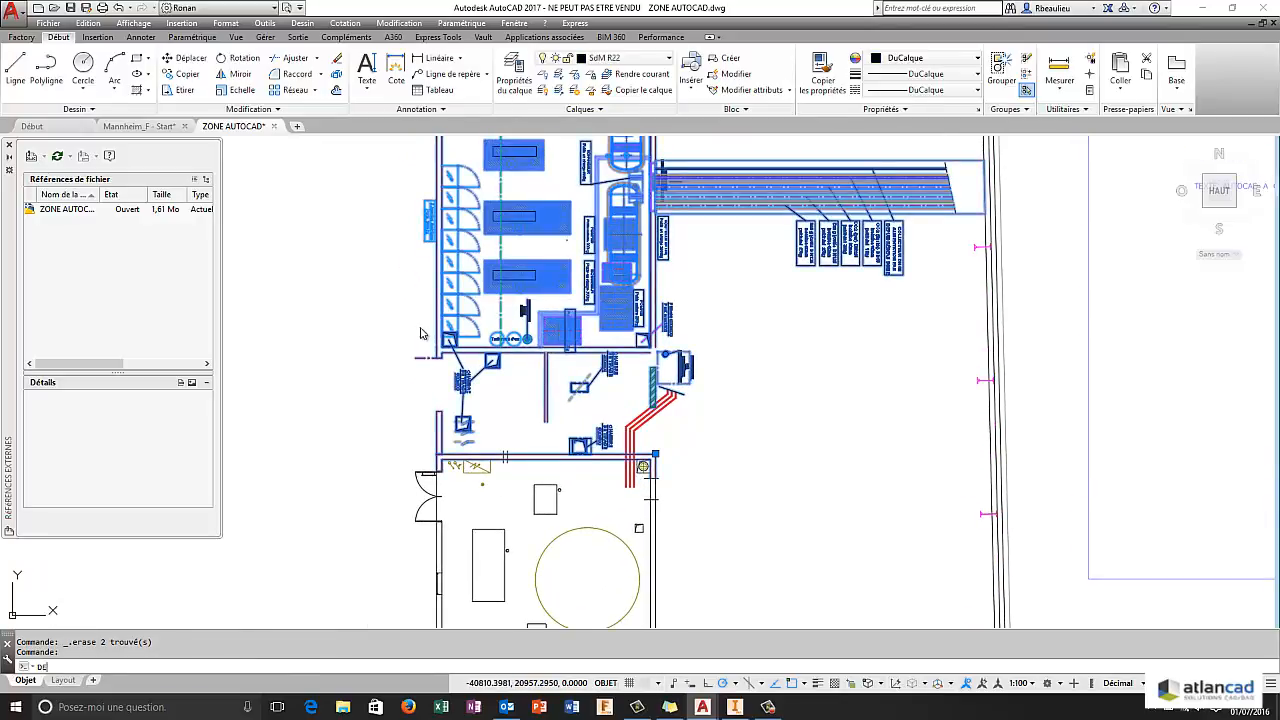
key("Return")
- Select the hatch over the lower SMC 116 L compressor together with all similar hatches and delete them
scroll(555, 360, "up", 6)
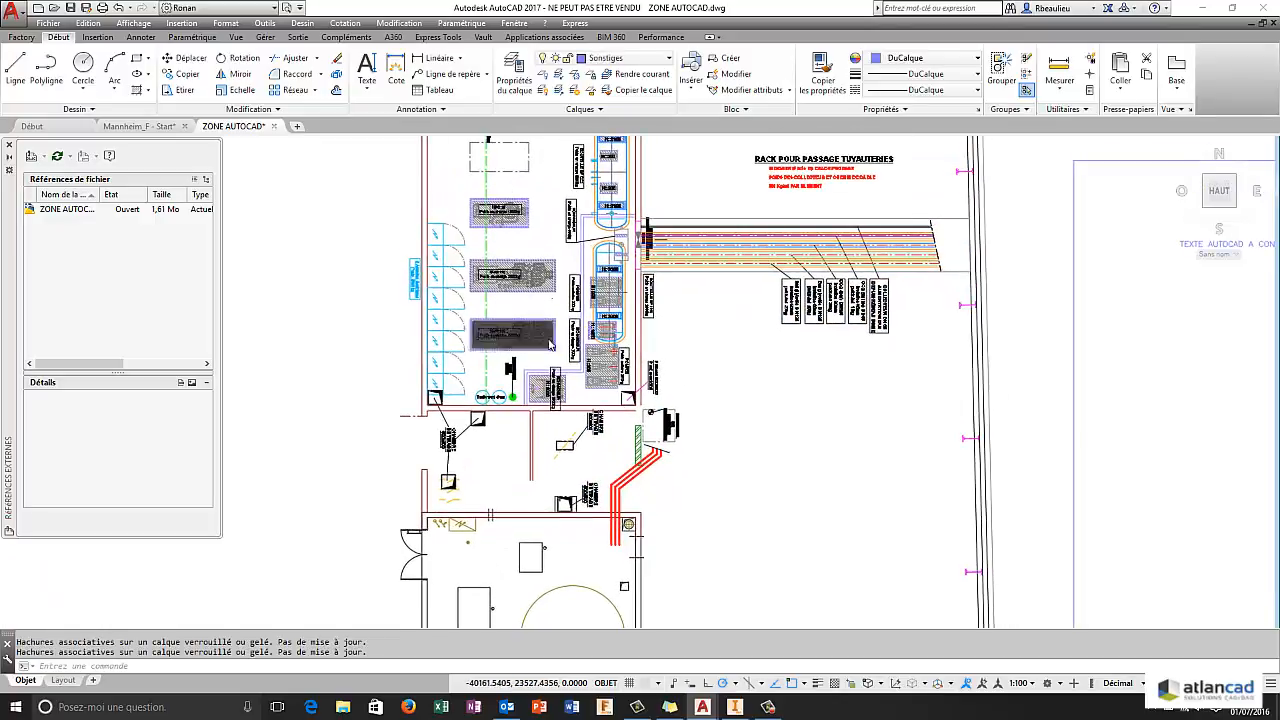
left_click(555, 360)
right_click(555, 360)
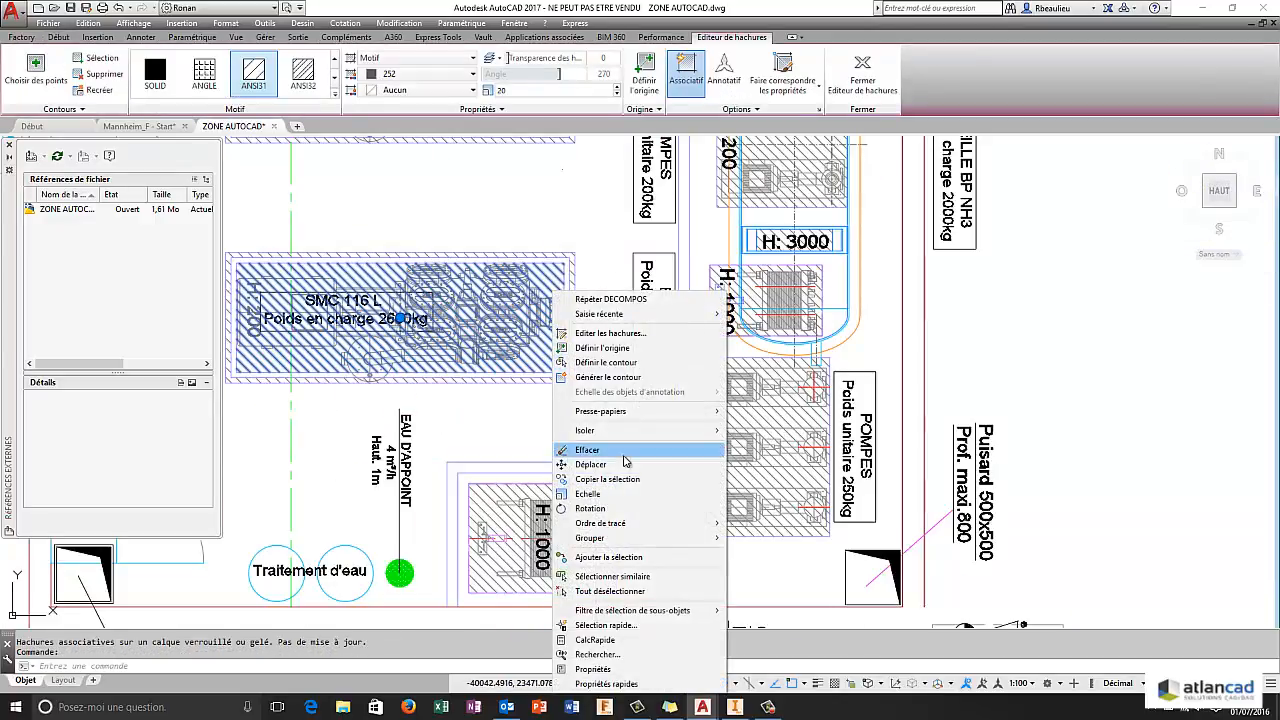
left_click(612, 576)
key("Delete")
scroll(600, 390, "down", 3)
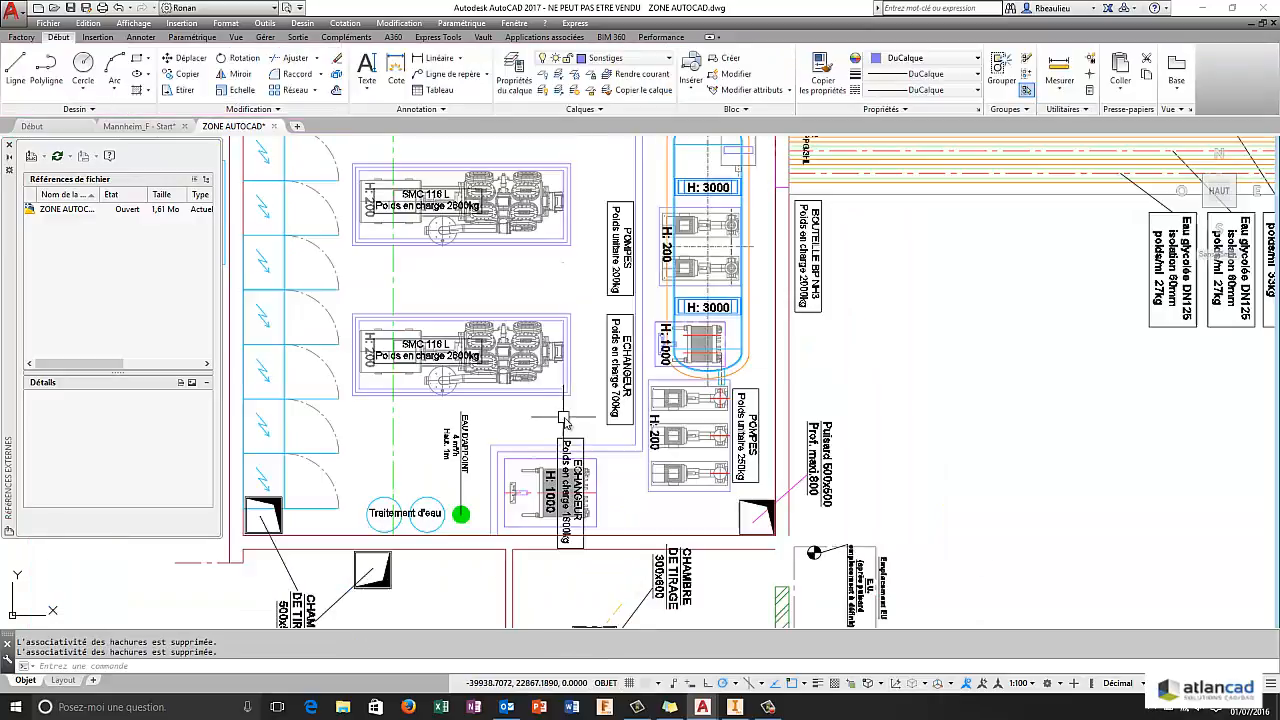
- Select the POMPES weight label together with all similar texts and delete them
middle_click_drag(581, 393, 529, 449)
left_click(588, 279)
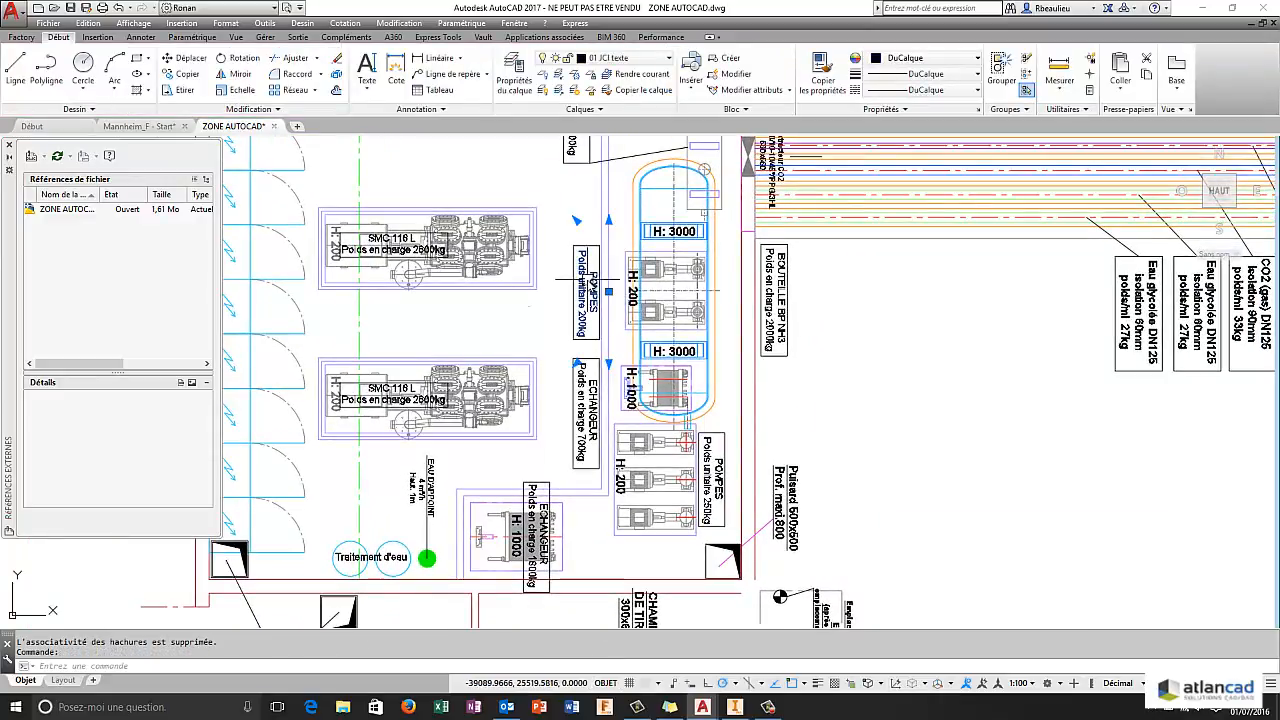
right_click(590, 279)
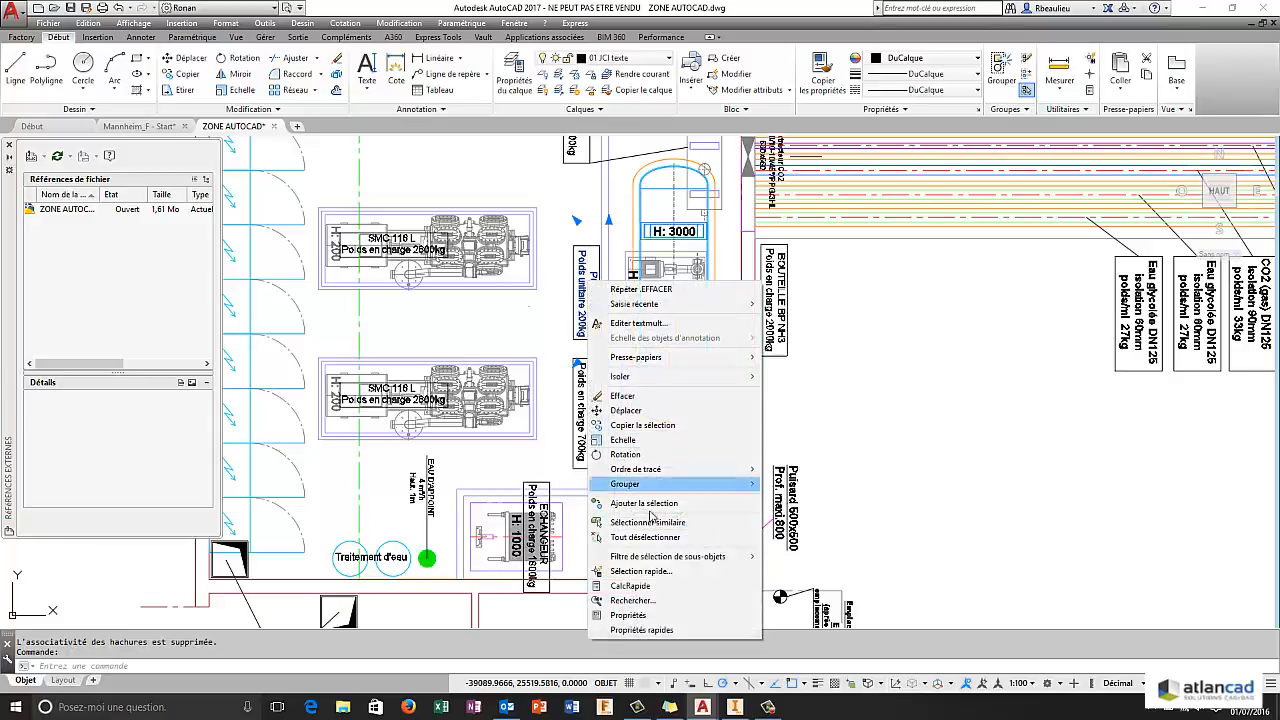
left_click(630, 519)
key("Delete")
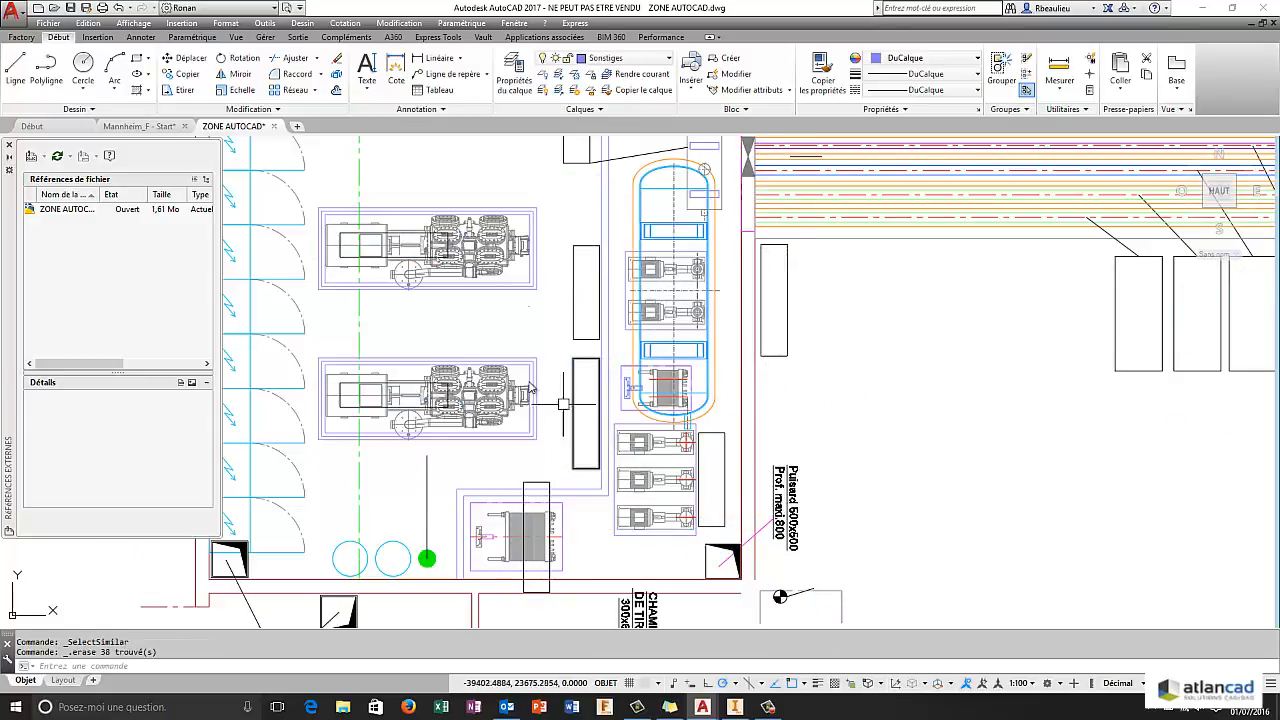
- Delete the two empty label frames between the large compressors and the vertical vessel
scroll(529, 374, "down", 2)
scroll(533, 376, "up", 2)
left_click(582, 388)
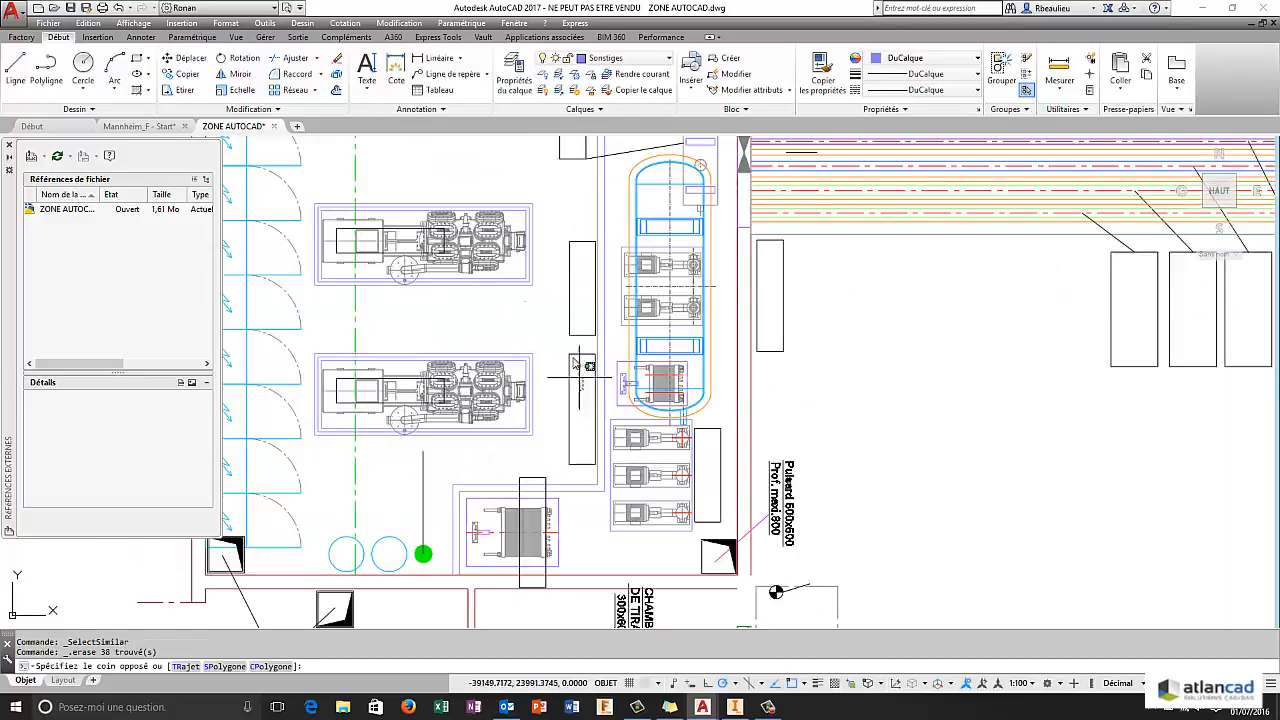
left_click(562, 322)
key("Delete")
- Delete the two upper empty label frames beside the vessels, together with the attached leader line
middle_click_drag(560, 213, 604, 448)
left_click(632, 418)
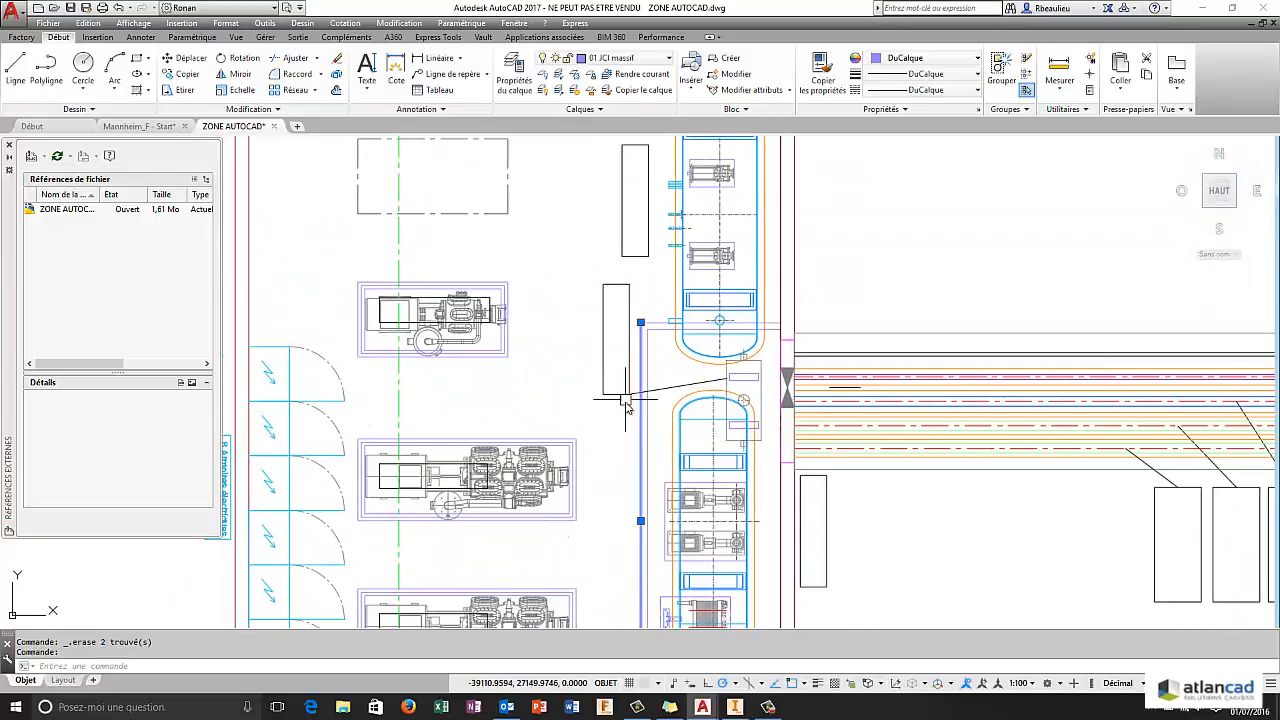
key("Escape")
left_click(630, 426)
left_click(585, 242)
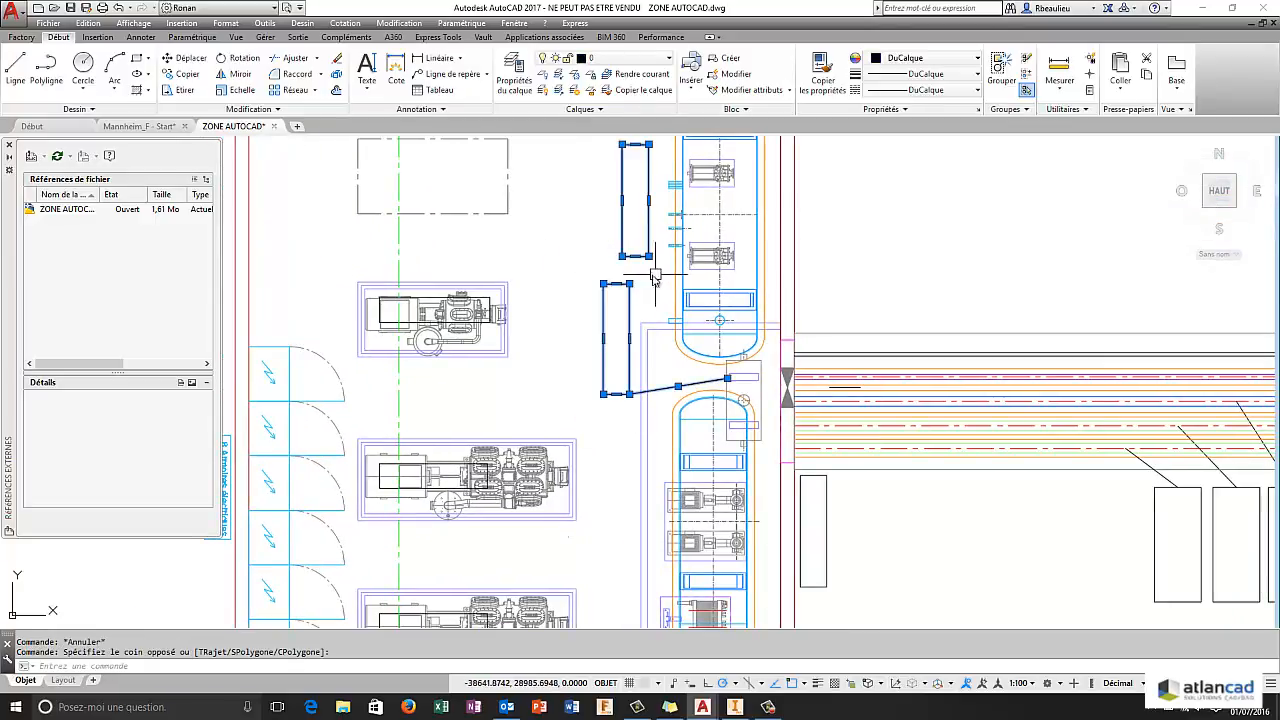
key("Delete")
- Delete the empty label frame just outside the machine room wall, below the pipe rack
middle_click_drag(854, 597, 749, 446)
left_click(741, 434)
left_click(711, 403)
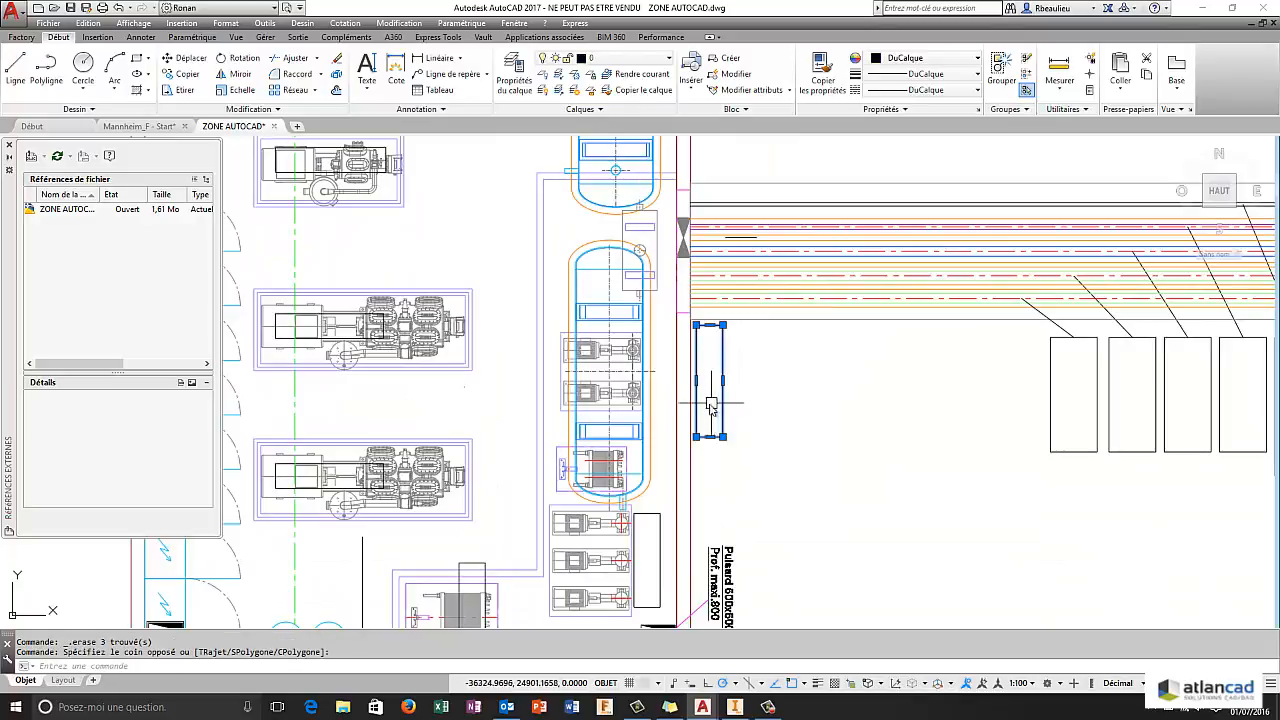
key("Delete")
- Delete the five empty label frames below the pipe rack together with their leader lines
middle_click_drag(842, 470, 566, 398)
left_click(1074, 460)
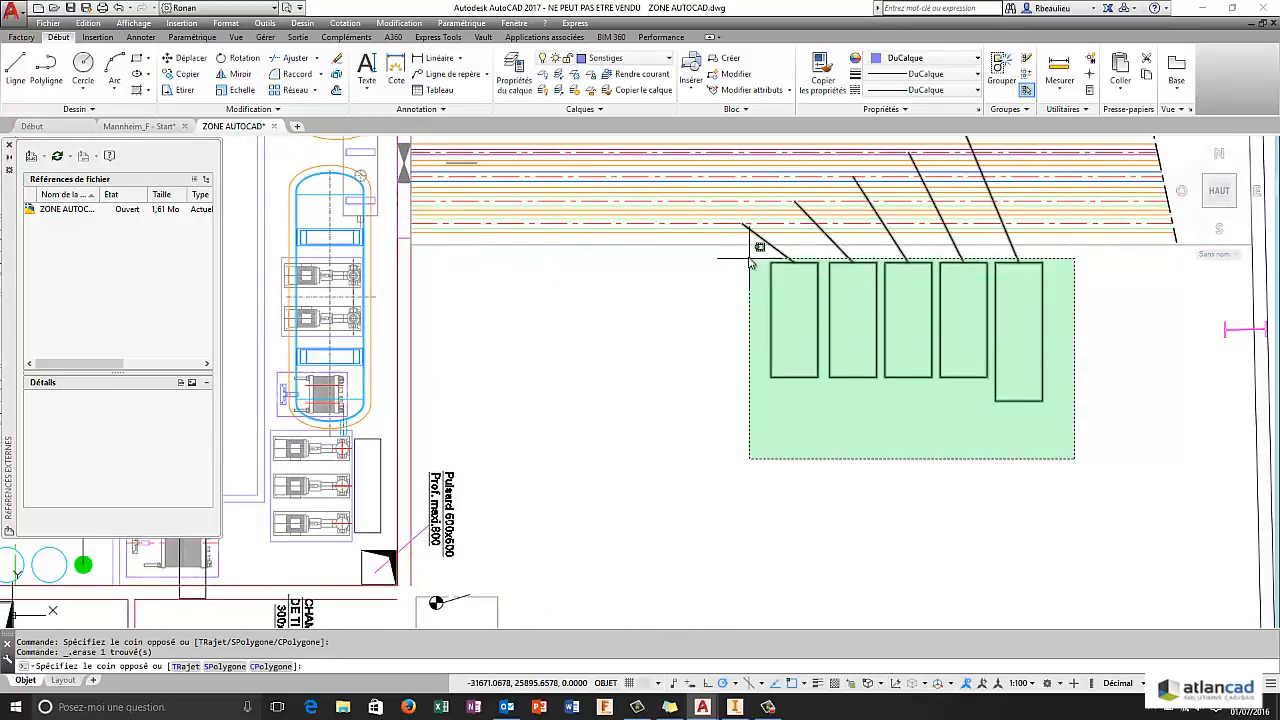
left_click(712, 220)
key("Delete")
scroll(694, 326, "down", 4)
- Select the green hatch in the narrow rectangle near the red pipes with all similar hatches and delete the selection
mouse_move(694, 326)
middle_mouse_down()
mouse_move(726, 289)
mouse_move(726, 314)
mouse_move(766, 243)
middle_mouse_up()
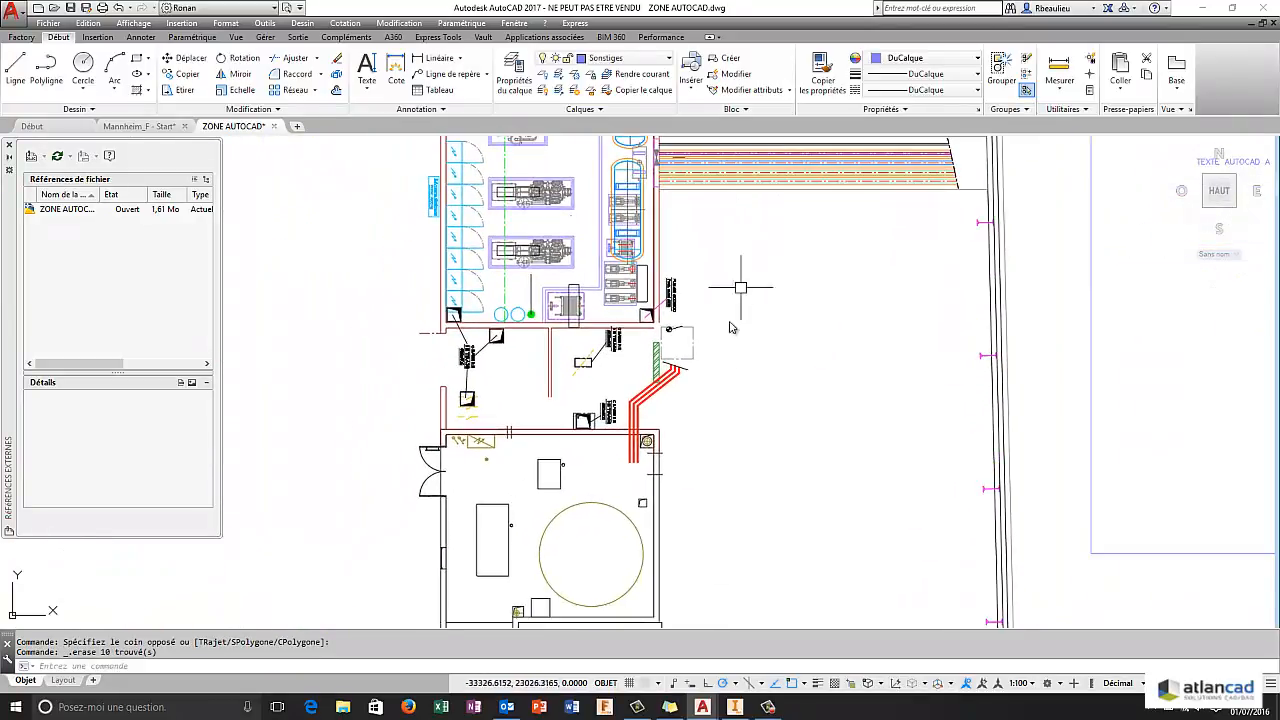
middle_click_drag(749, 375, 797, 328)
scroll(700, 305, "up", 4)
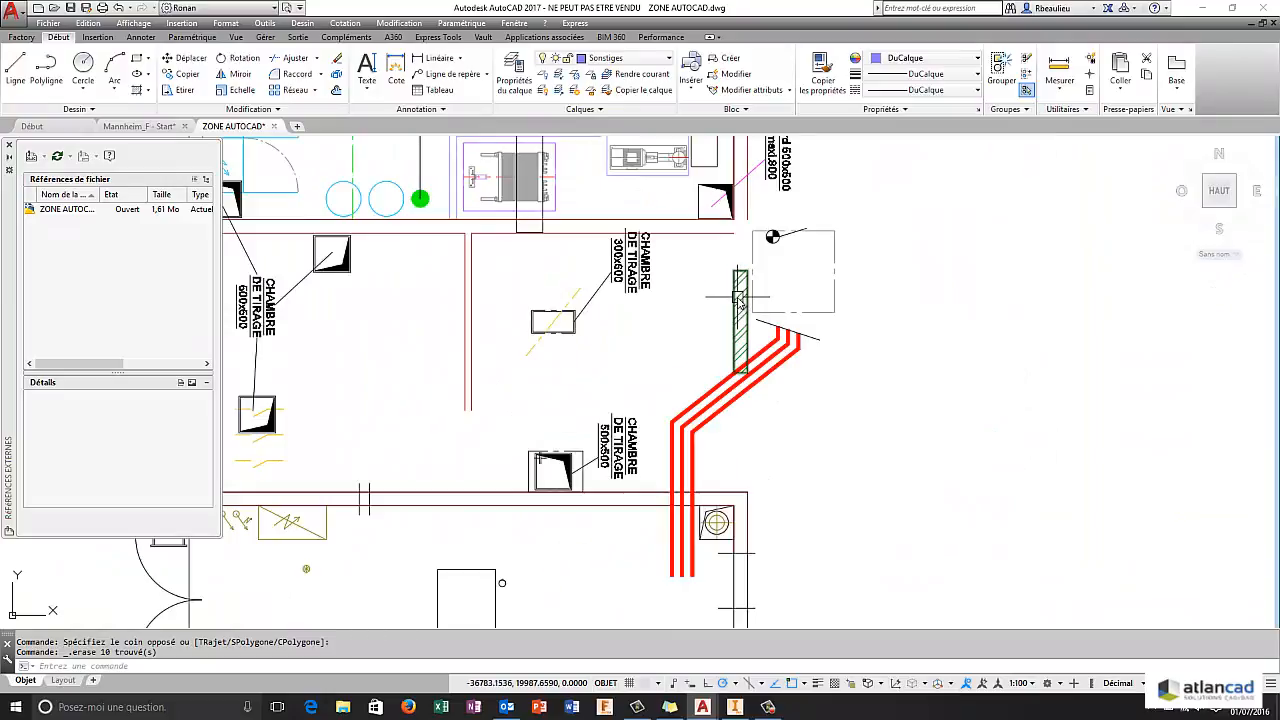
scroll(740, 305, "up", 3)
left_click(737, 286)
right_click(737, 286)
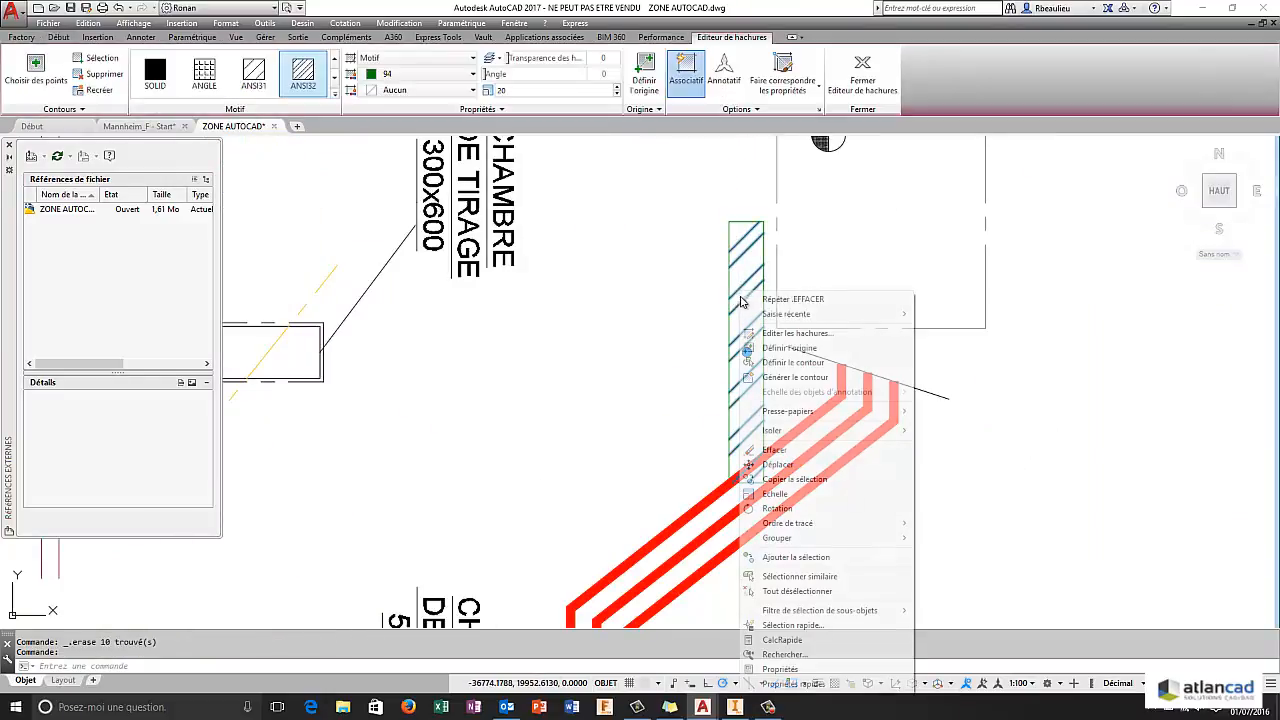
left_click(800, 576)
key("Delete")
scroll(650, 420, "down", 2)
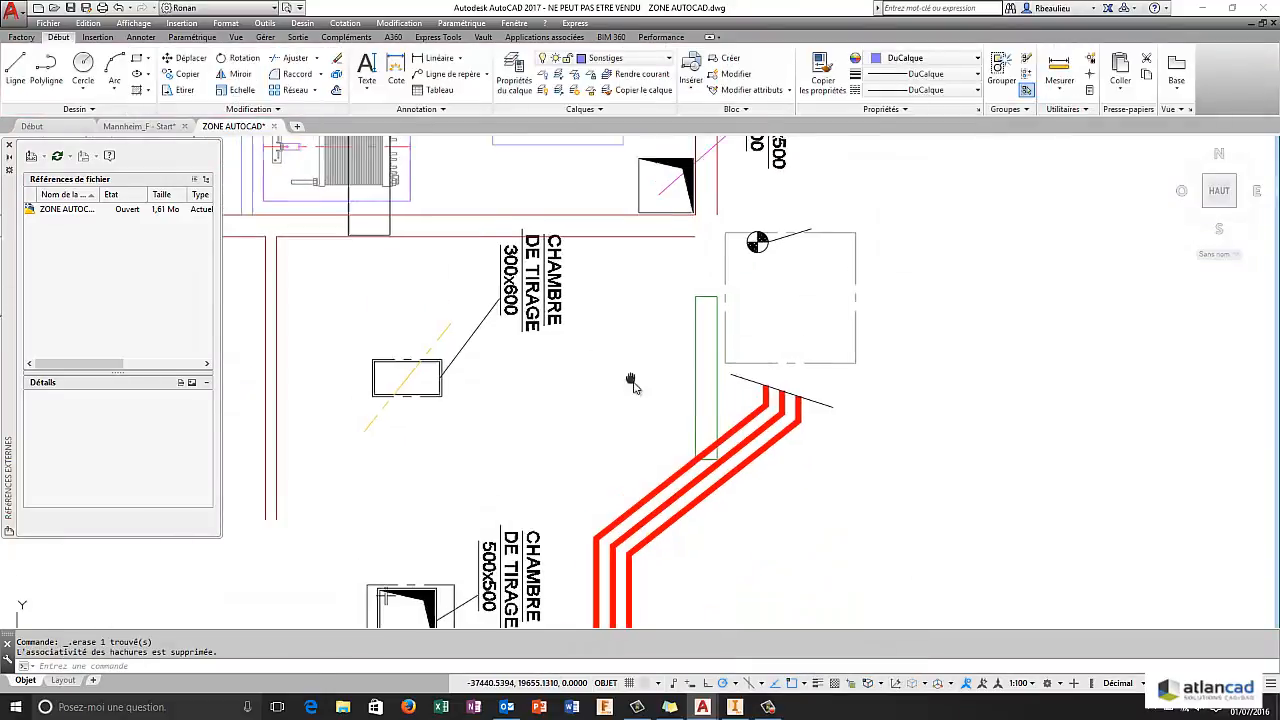
- Delete the round black-and-white symbol and its short leader line inside the dashed square near the red pipes
left_click(790, 274)
left_click(743, 248)
key("Delete")
- Select the "Puisard 500x500 Prof. maxi.800" text with all similar texts and delete the selection
middle_click_drag(762, 260, 724, 429)
left_click(752, 331)
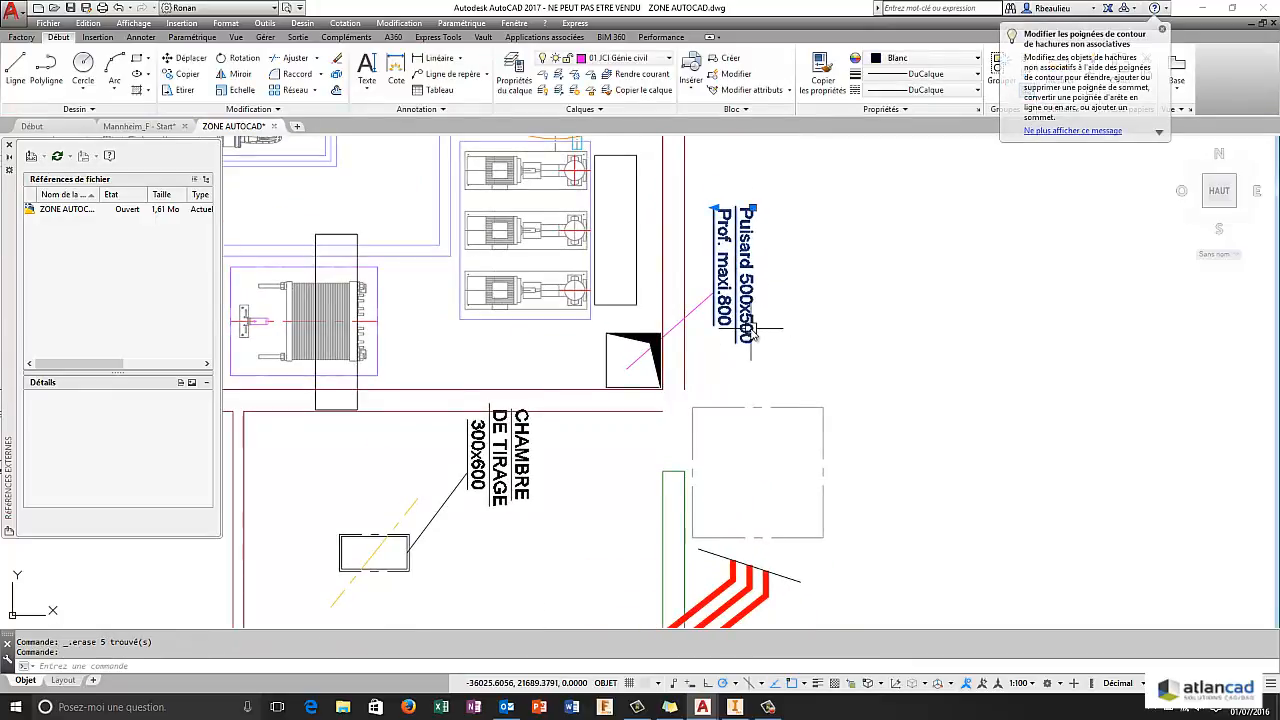
right_click(752, 331)
left_click(811, 571)
key("Delete")
- Delete the leader line attached to the small rectangular draw chamber below the machine room
middle_click_drag(557, 469, 630, 329)
left_click(576, 407)
left_click(525, 300)
key("Delete")
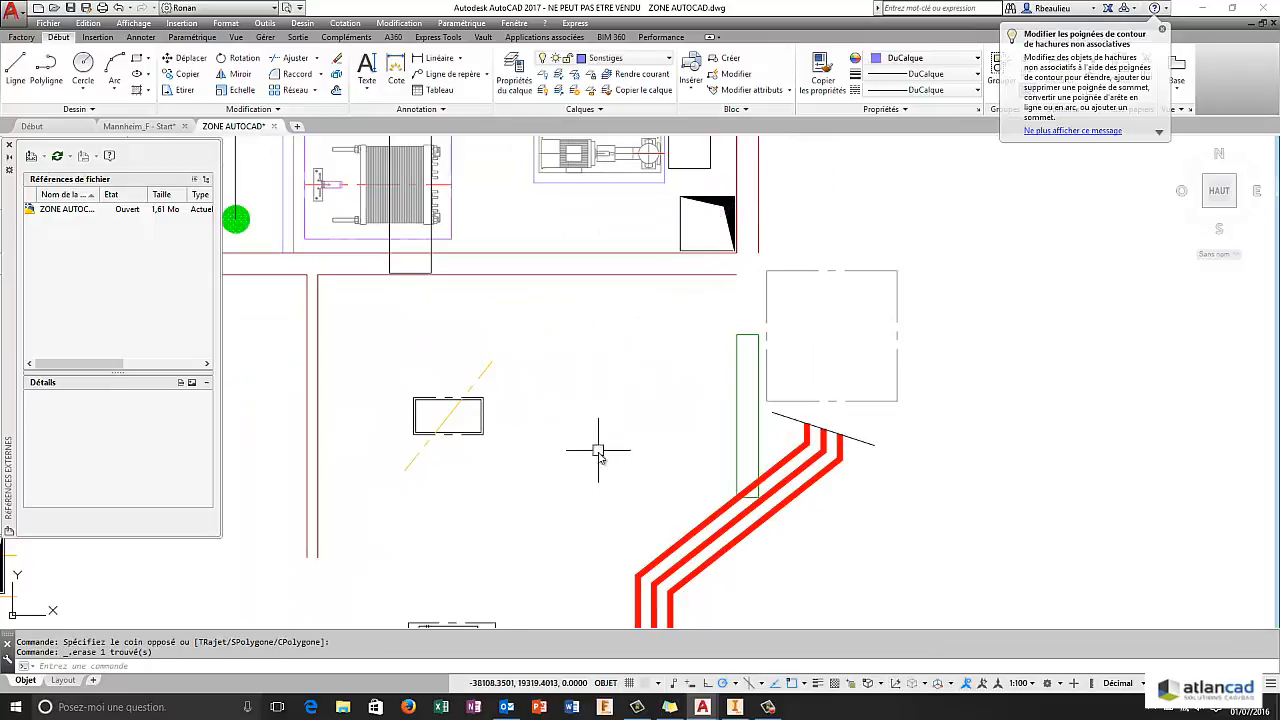
middle_click_drag(600, 443, 633, 369)
middle_click_drag(592, 540, 608, 205)
scroll(580, 441, "down", 4)
middle_click_drag(580, 441, 700, 453)
scroll(479, 416, "up", 6)
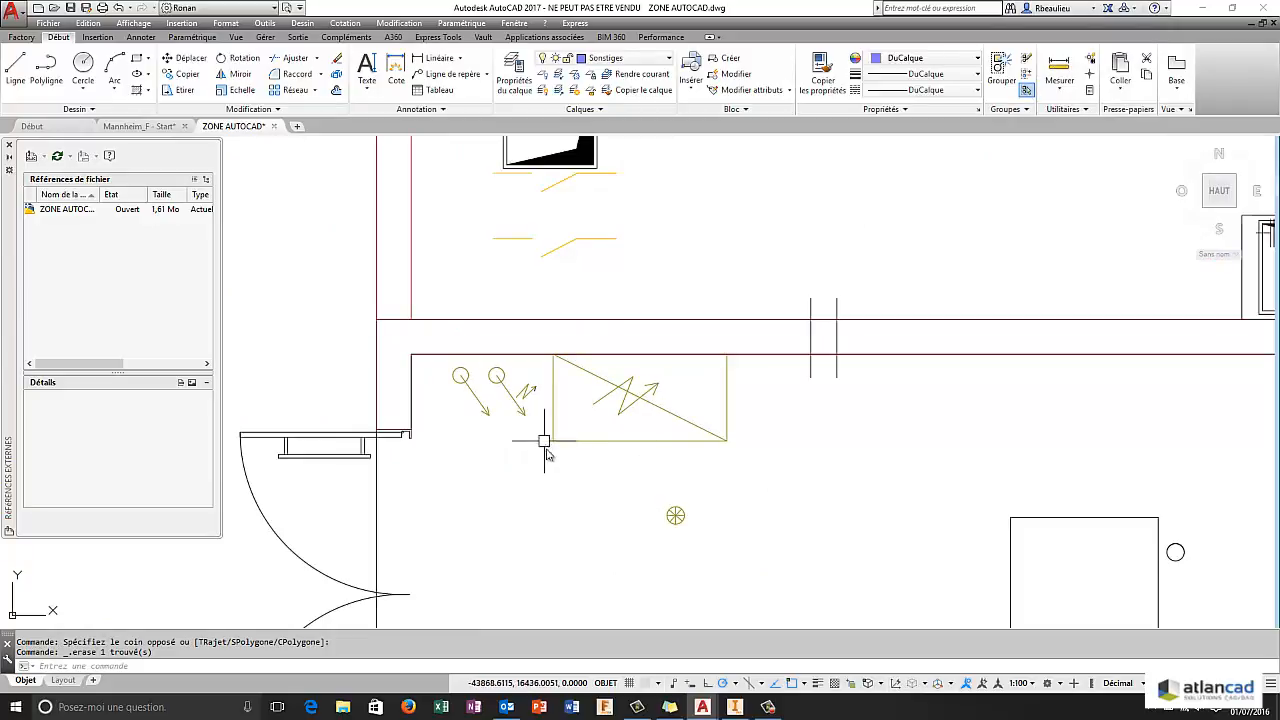
middle_click_drag(584, 296, 592, 477)
left_click(687, 465)
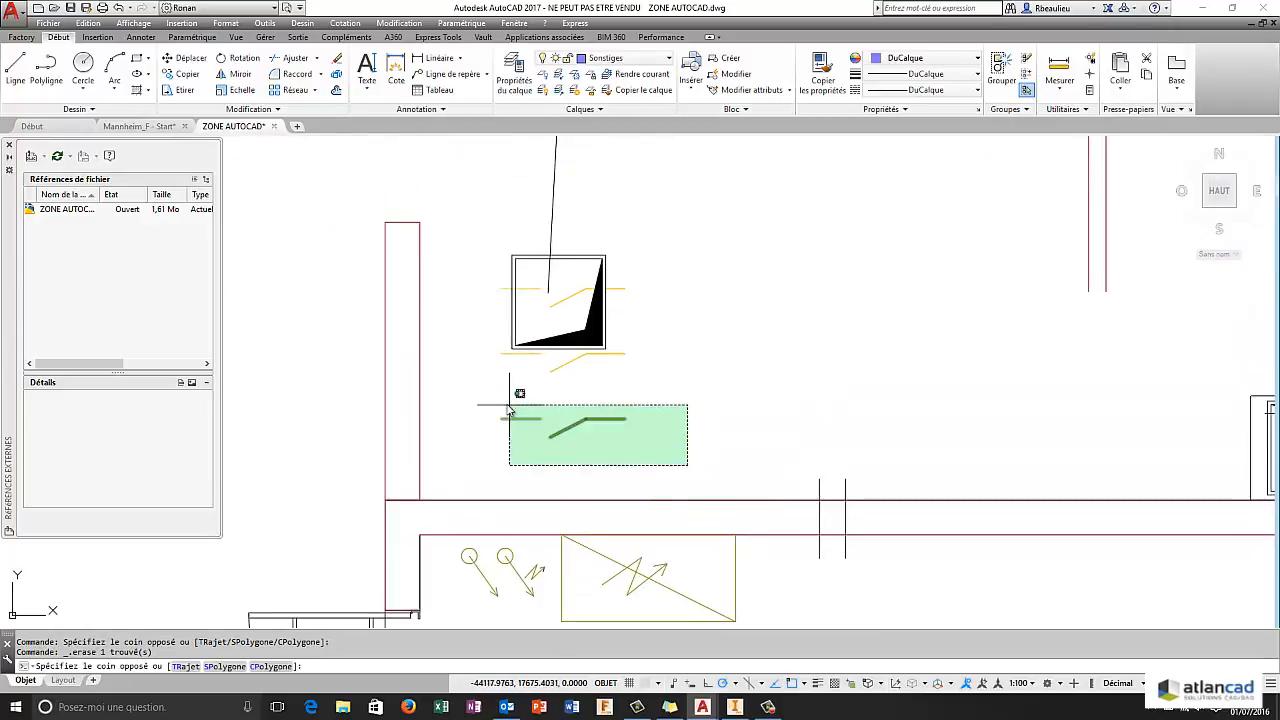
scroll(680, 433, "down", 2)
middle_click_drag(683, 429, 663, 463)
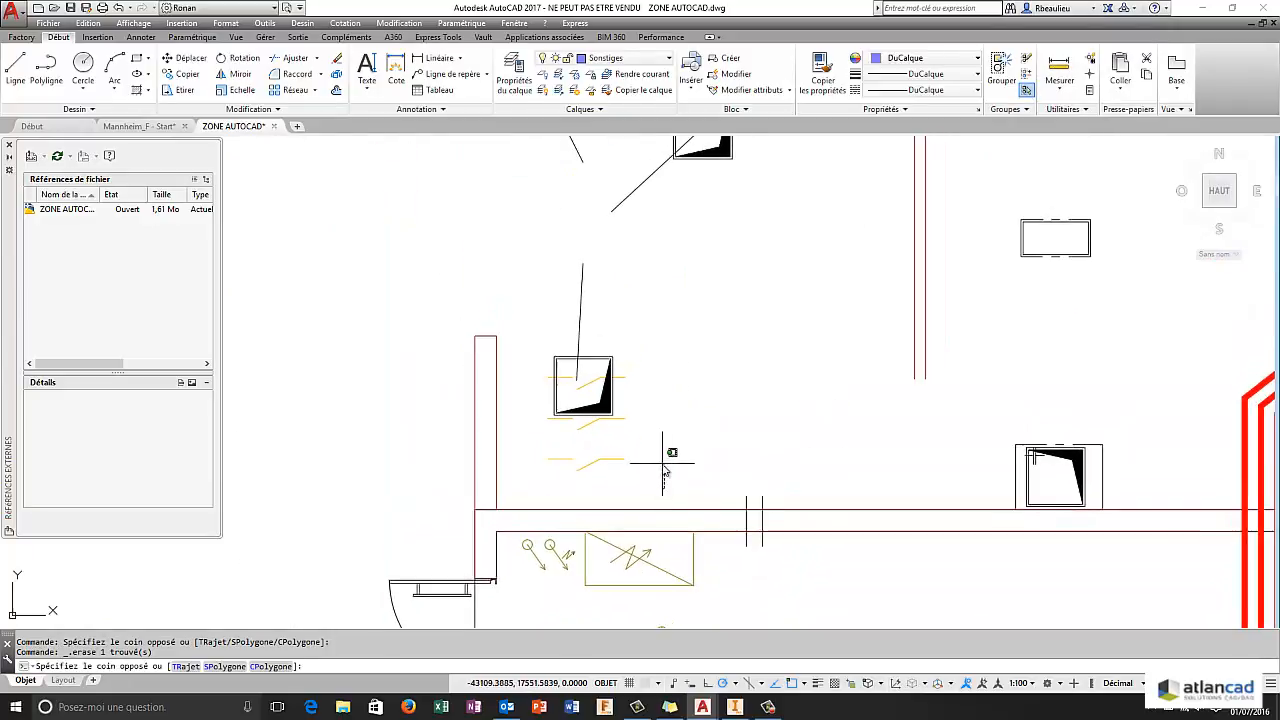
left_click(688, 459)
- Delete the three leader lines running from the square pits in and above the room below the machine room
middle_click_drag(691, 377, 683, 481)
left_click(673, 422)
left_click(496, 271)
key("Delete")
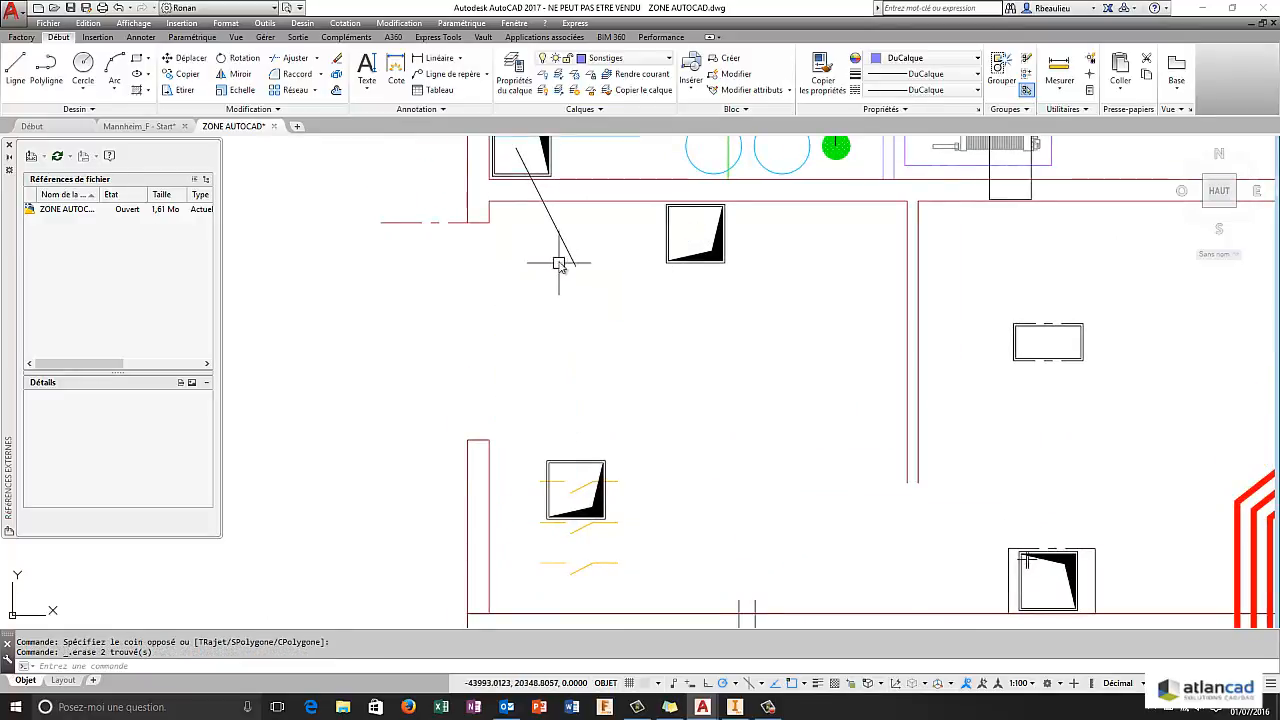
left_click(560, 263)
left_click(534, 226)
key("Delete")
- Delete the leftover annotation objects just outside the machine room's left wall, beside the row of cyan cabinets
middle_click_drag(564, 306, 518, 479)
scroll(518, 479, "down", 2)
mouse_move(491, 297)
middle_mouse_down()
mouse_move(457, 366)
mouse_move(474, 416)
middle_mouse_up()
scroll(474, 416, "down", 2)
scroll(431, 319, "up", 4)
left_click(482, 341)
left_click(393, 187)
key("Delete")
- Delete the text "TEXTE AUTOCAD A CONSERVER" inside the blue rectangle of the large building
middle_click_drag(387, 302, 348, 457)
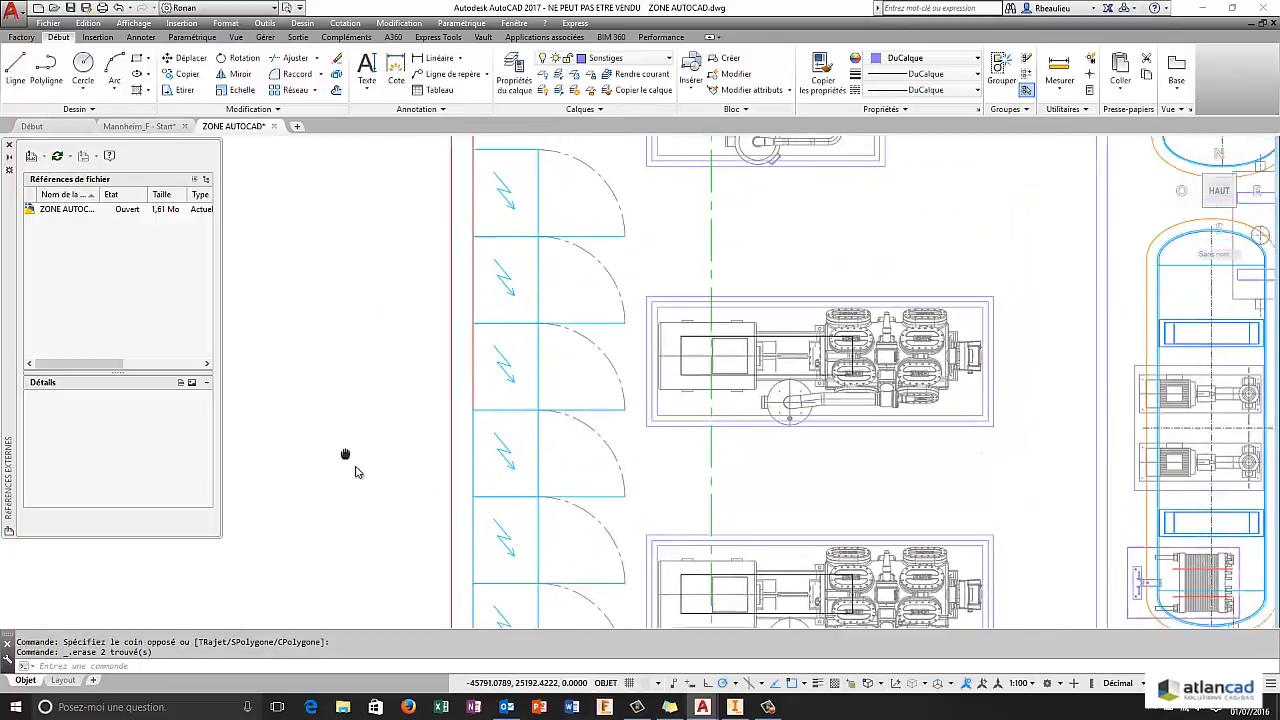
scroll(379, 463, "down", 3)
scroll(546, 365, "down", 2)
middle_click_drag(546, 365, 496, 427)
scroll(632, 349, "down", 2)
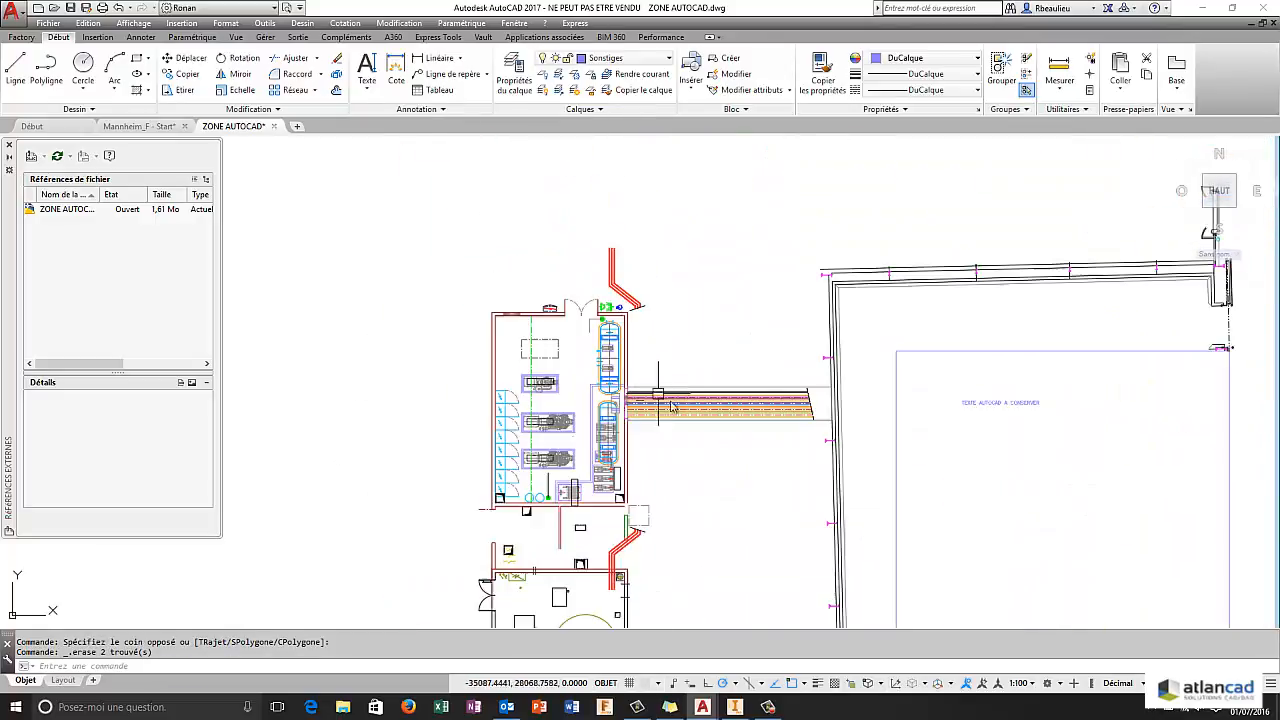
middle_click_drag(665, 385, 462, 227)
left_click(873, 268)
left_click(803, 251)
key("Delete")
- Examine the large building's outline and the whole drawing for leftover texts, leaders and hatches
mouse_move(829, 437)
middle_mouse_down()
mouse_move(737, 480)
mouse_move(745, 440)
middle_mouse_up()
scroll(951, 302, "up", 3)
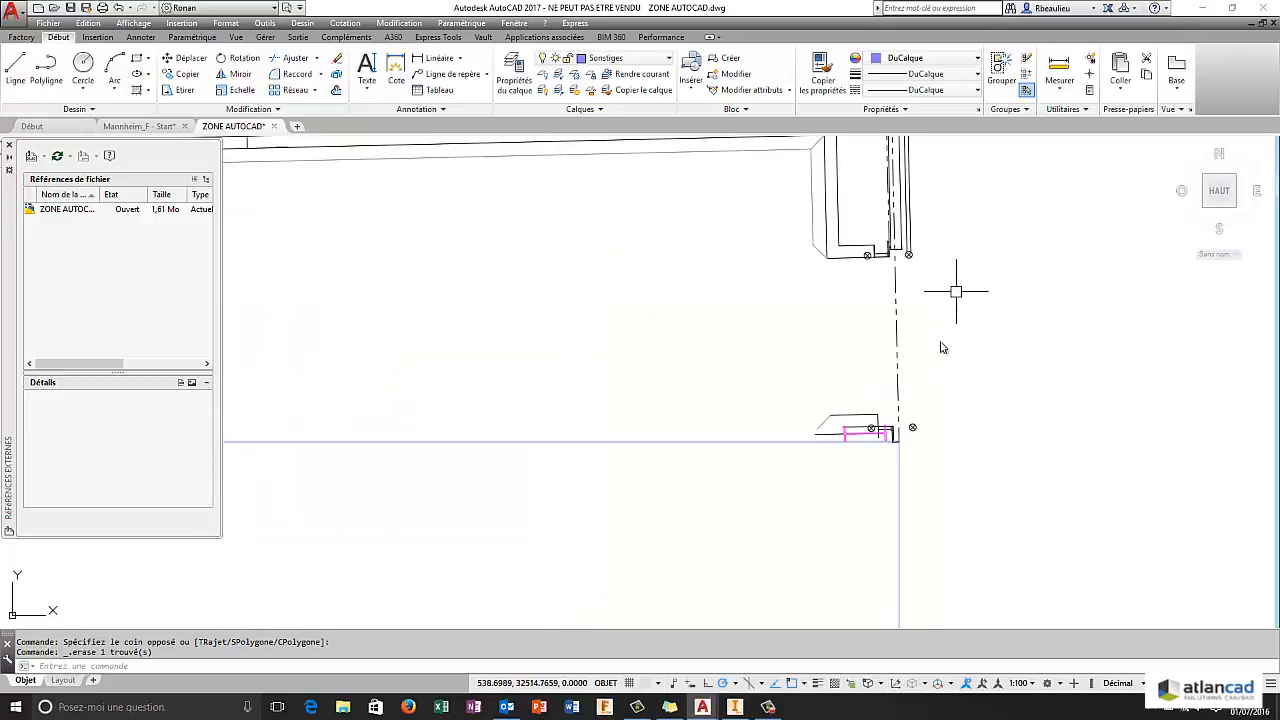
scroll(911, 435, "up", 4)
scroll(701, 491, "down", 6)
scroll(701, 491, "down", 2)
middle_click_drag(701, 491, 943, 206)
scroll(845, 347, "down", 2)
middle_click_drag(757, 414, 836, 266)
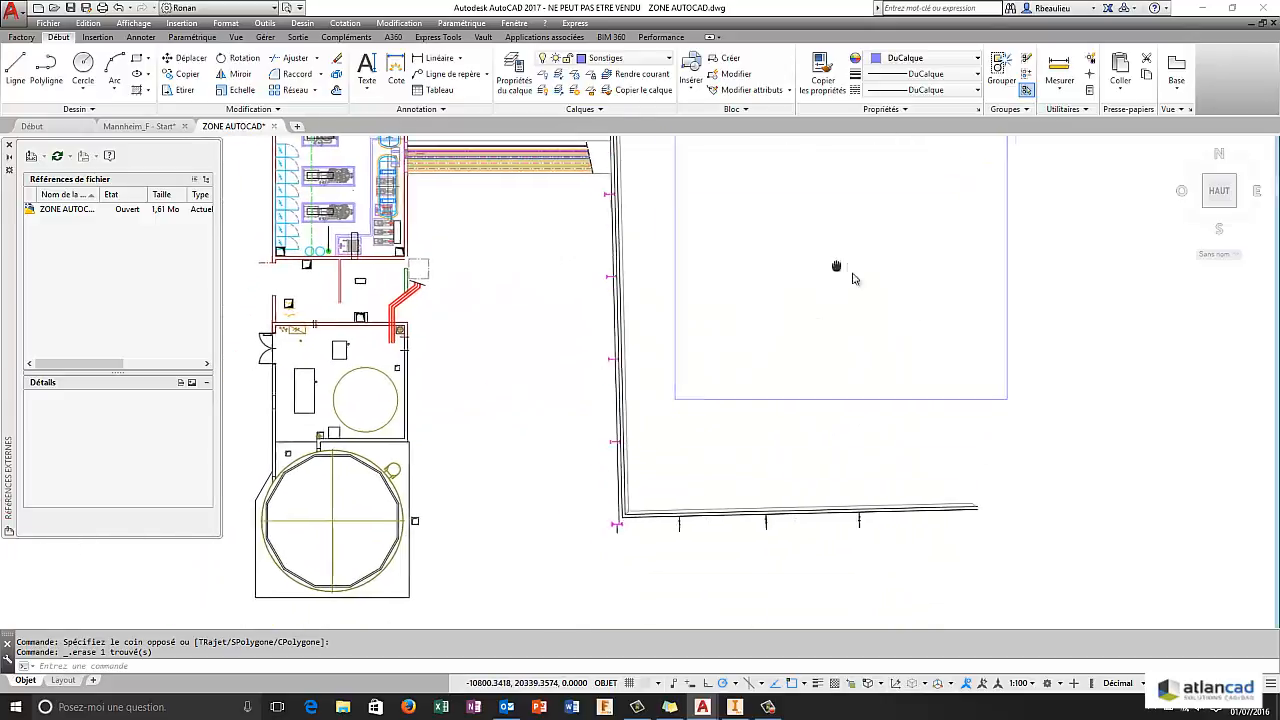
scroll(823, 331, "down", 2)
middle_click_drag(663, 366, 658, 440)
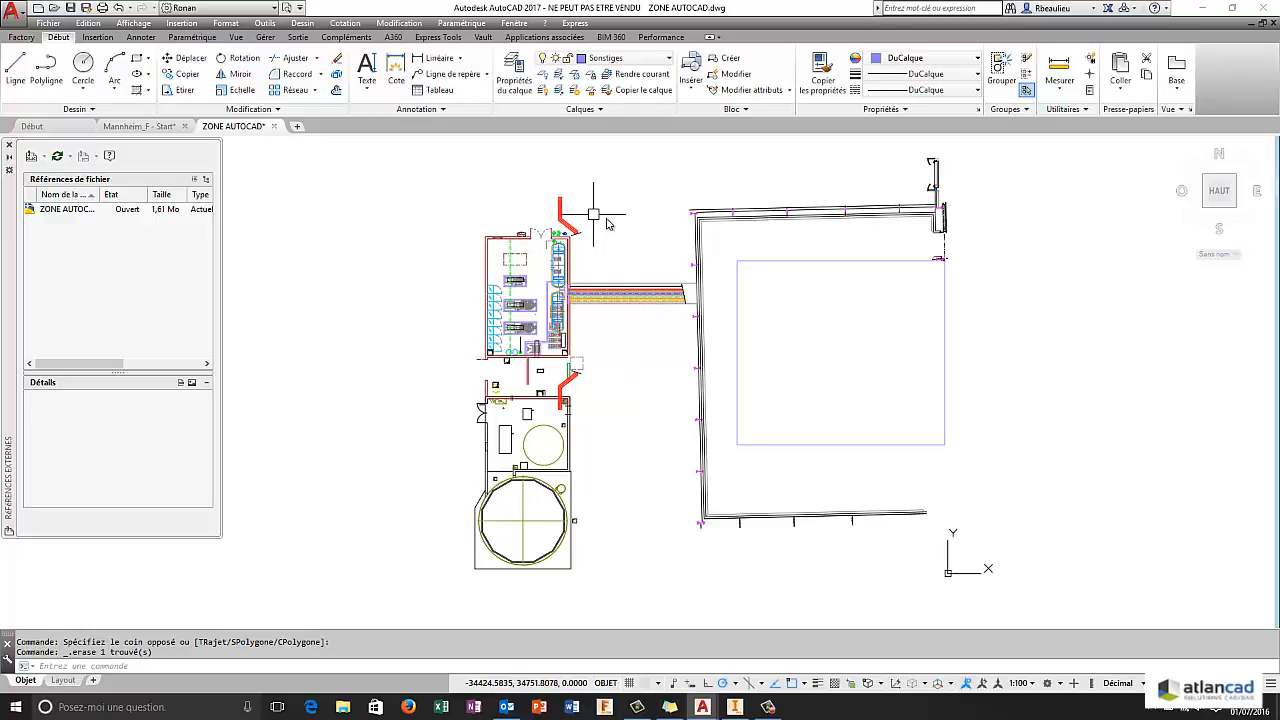
middle_click_drag(636, 213, 630, 219)
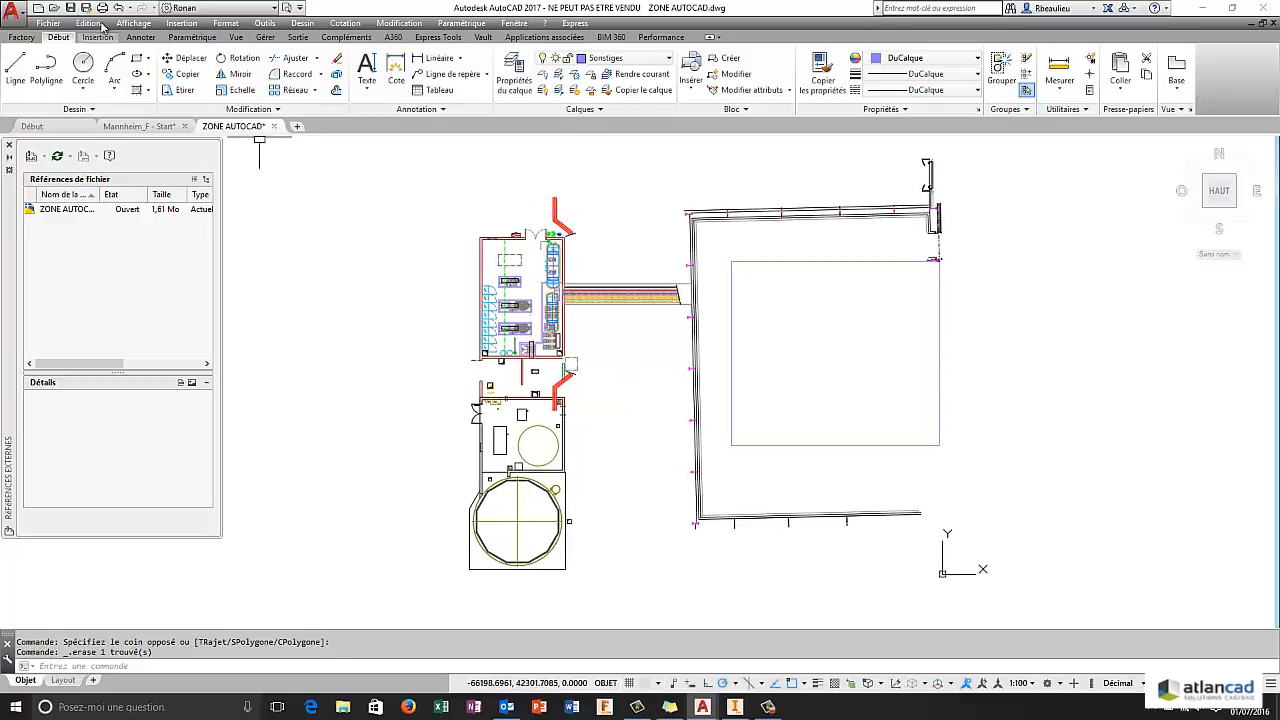
- Save the cleaned ZONE AUTOCAD drawing and switch to Autodesk Inventor
key("ctrl+s")
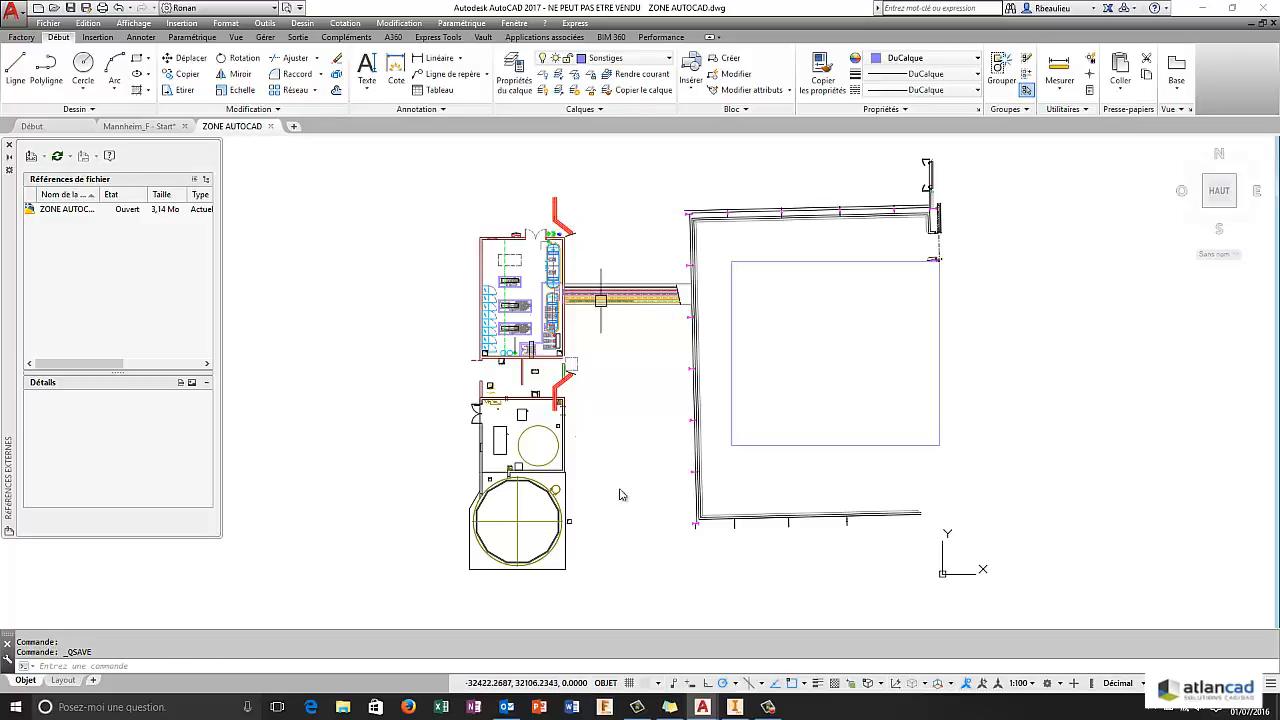
left_click(735, 707)
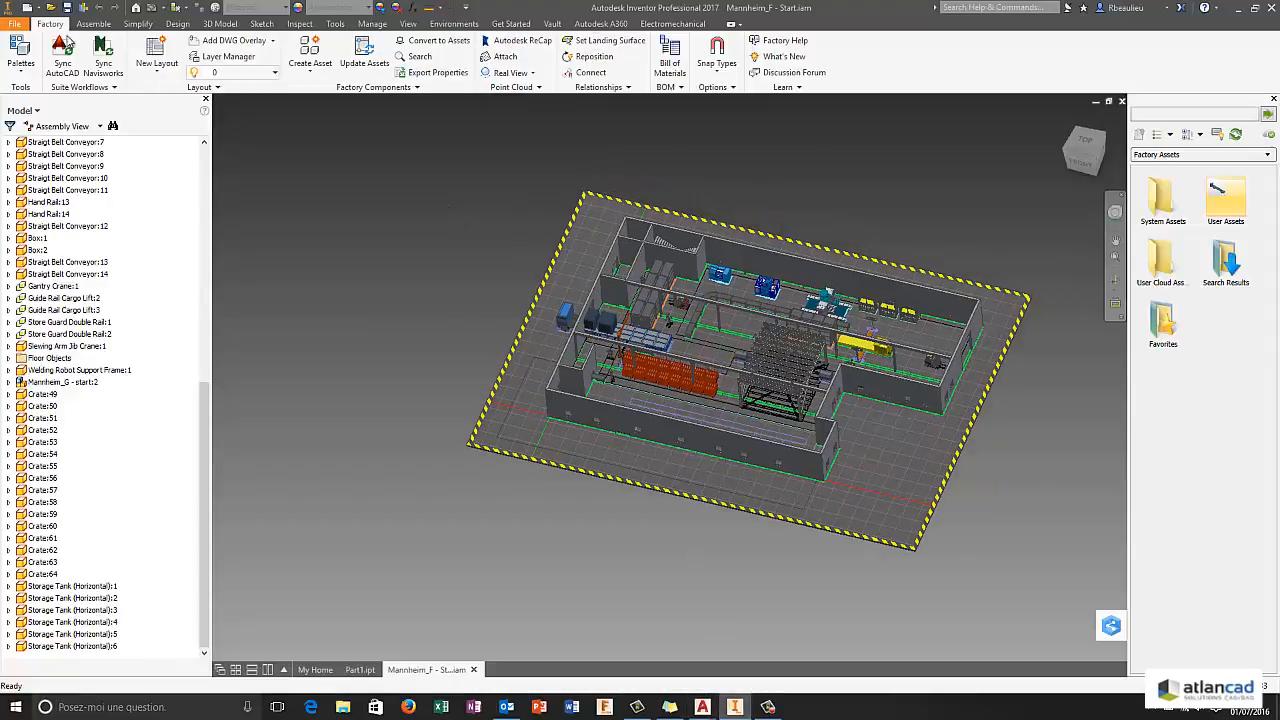
- Create a new part from the Standard.ipt template and finish its initial empty sketch
left_click(28, 8)
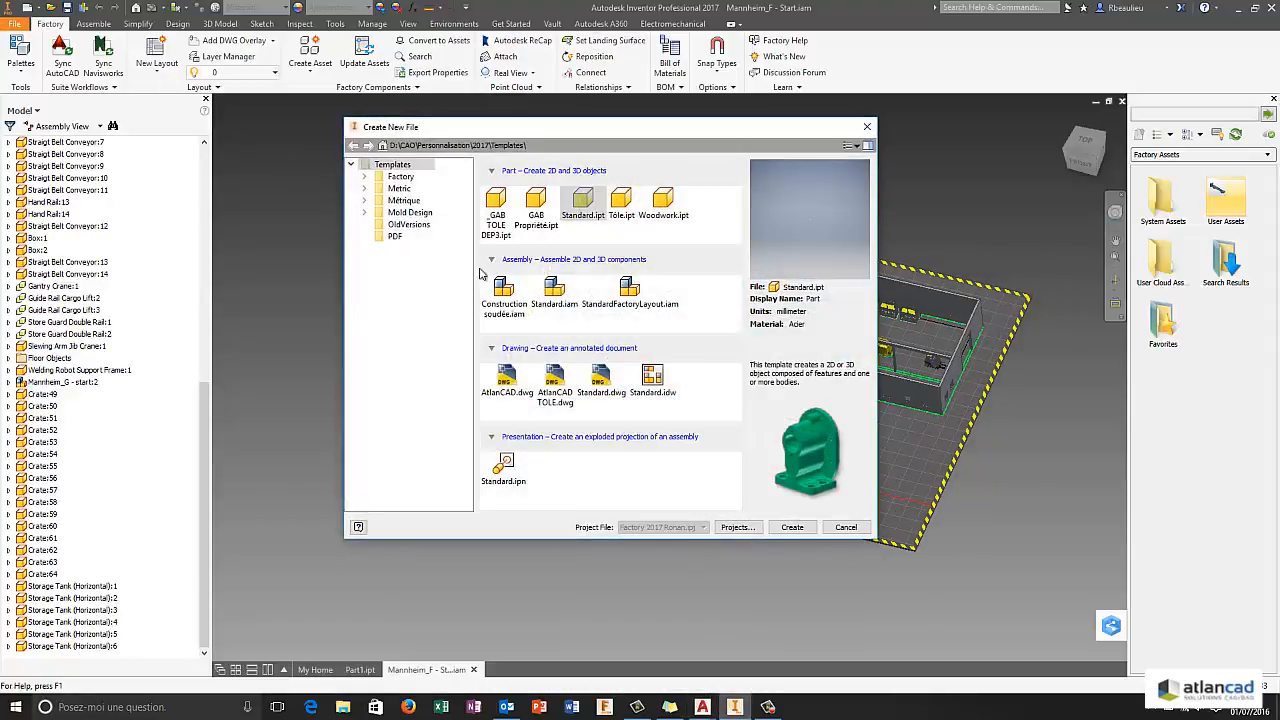
double_click(584, 207)
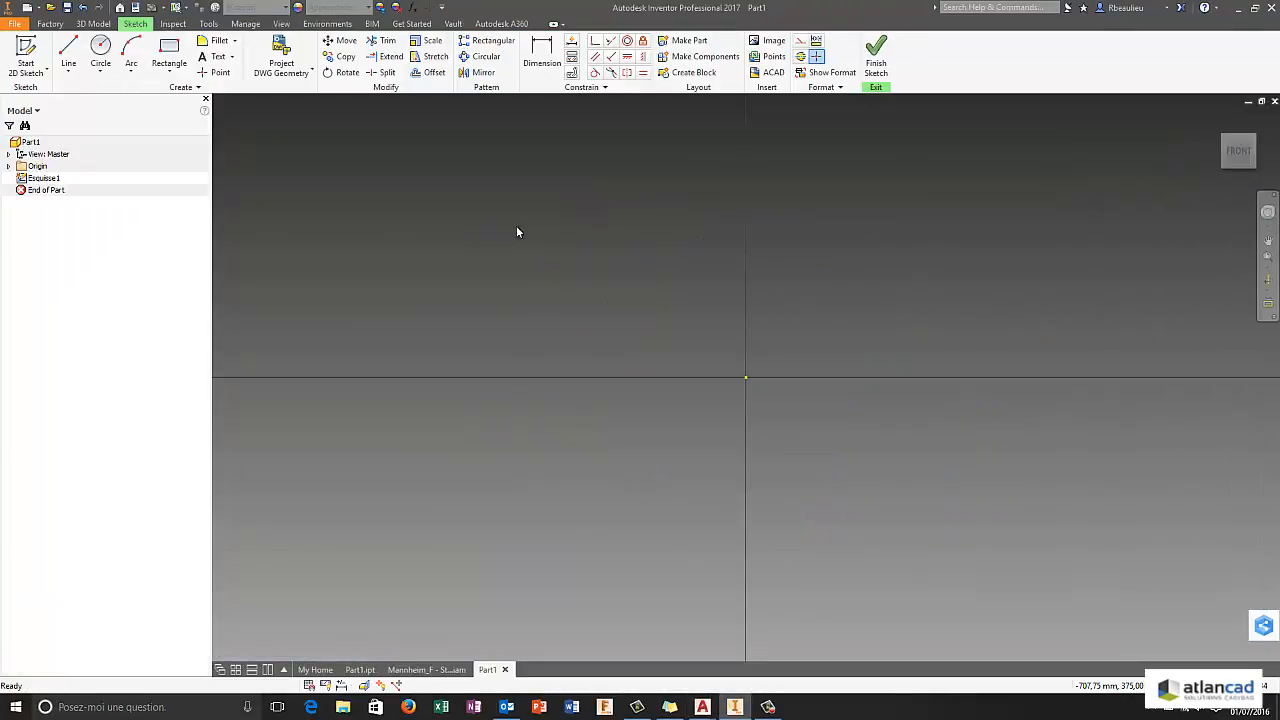
left_click(876, 55)
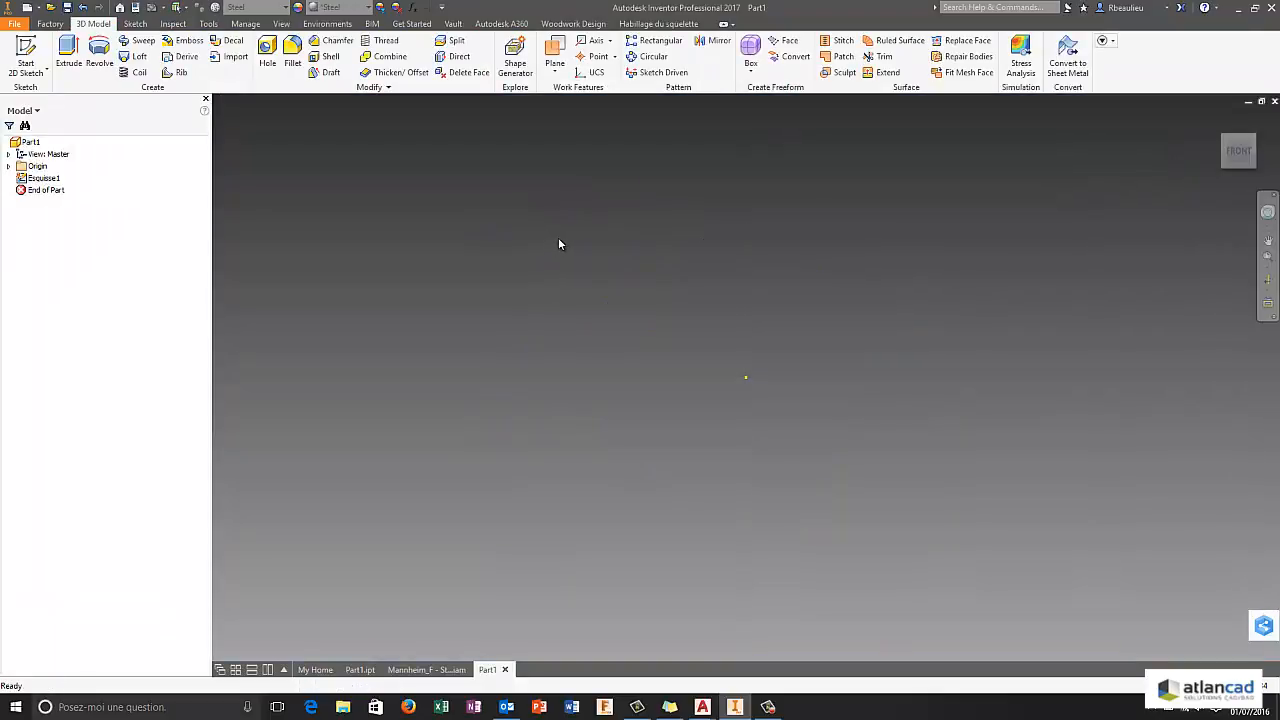
- Import ZONE AUTOCAD.dwg into the part as an associative underlay on the XY Plane, placed at the origin point
left_click(249, 62)
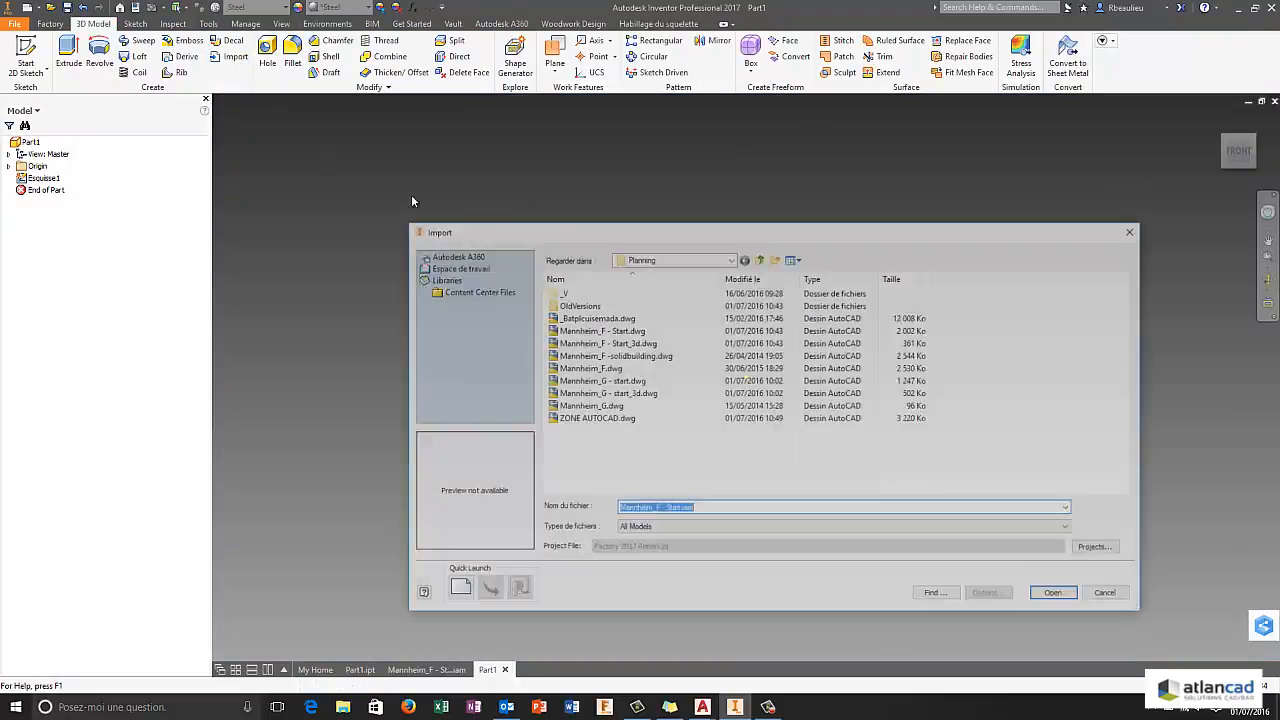
left_click(589, 419)
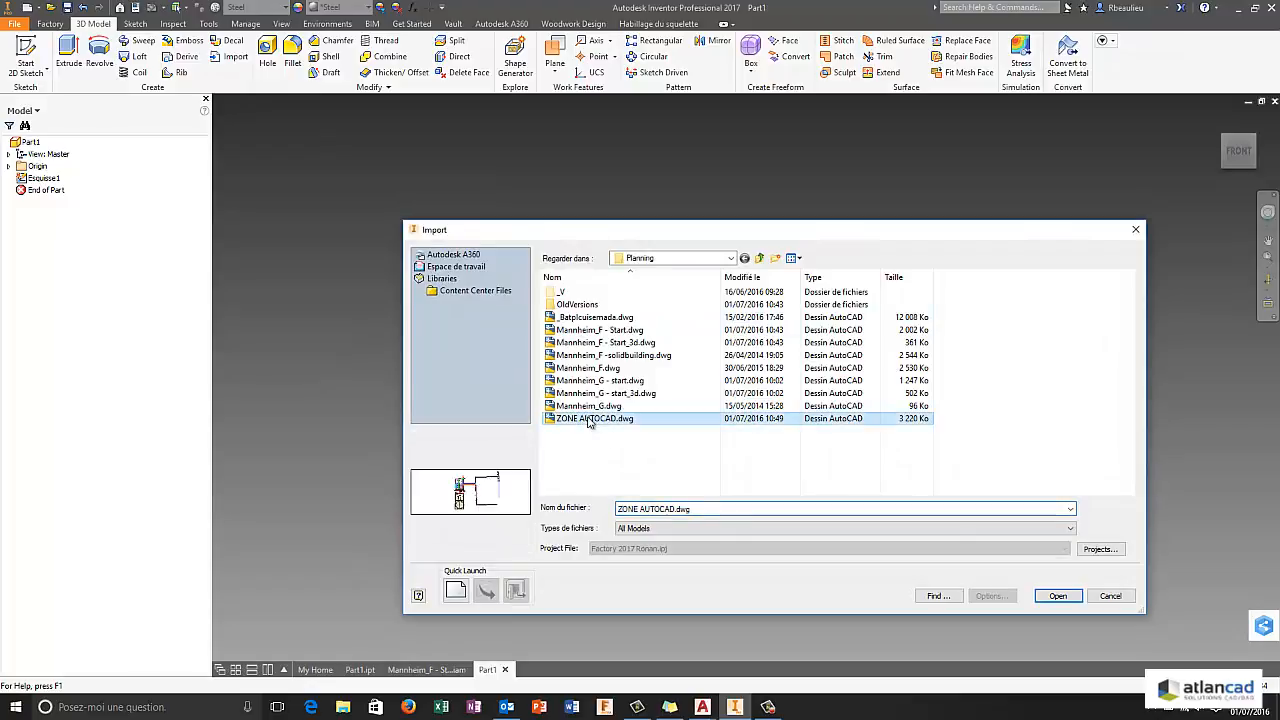
left_click(1057, 597)
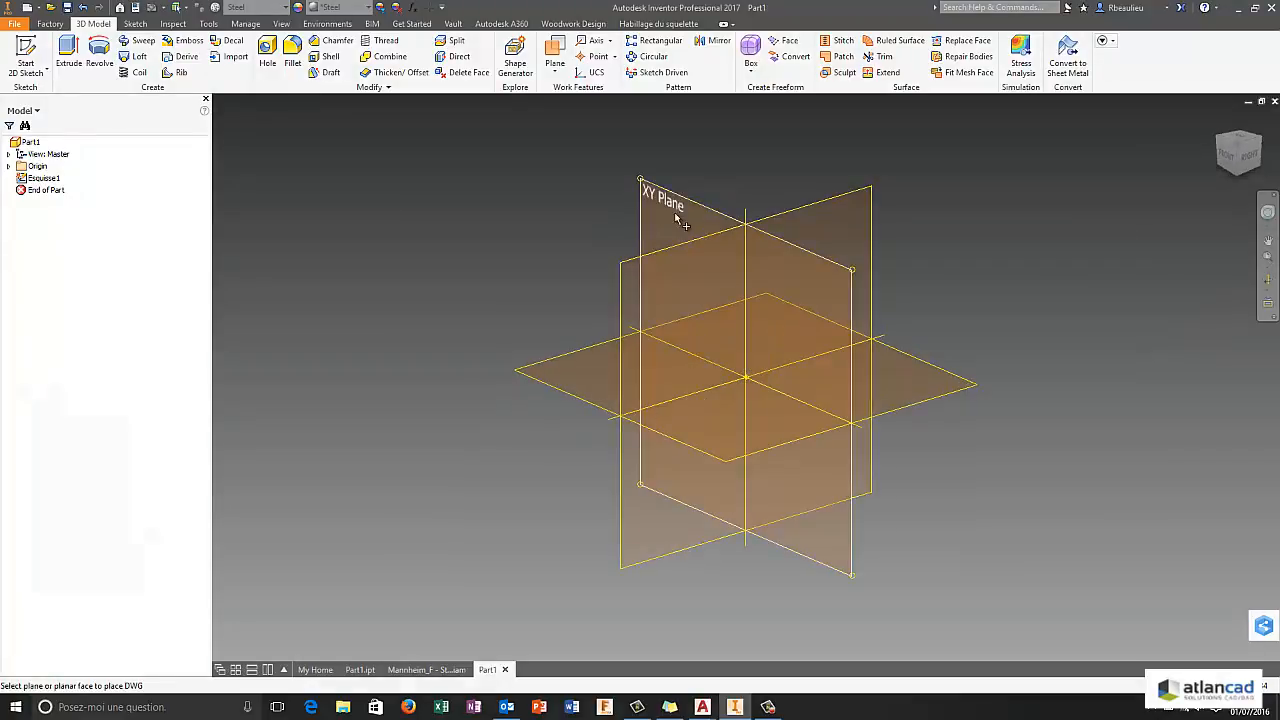
left_click(681, 220)
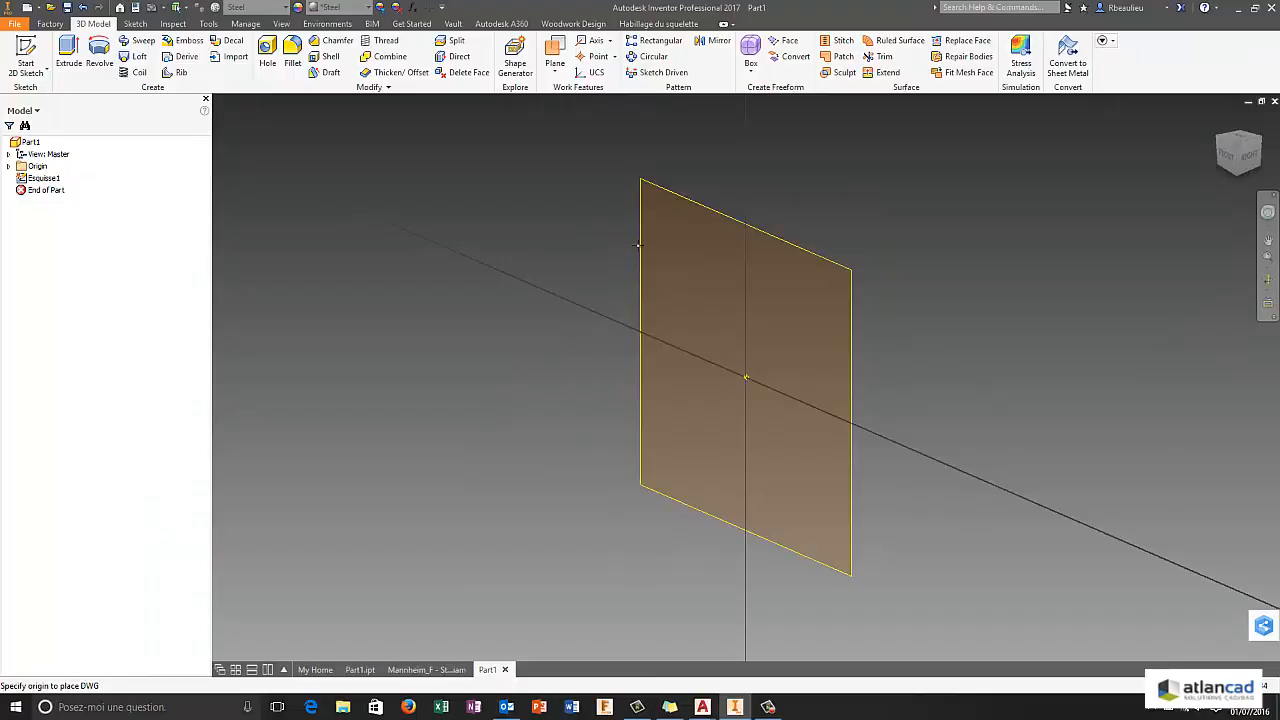
left_click(746, 379)
left_click(682, 380)
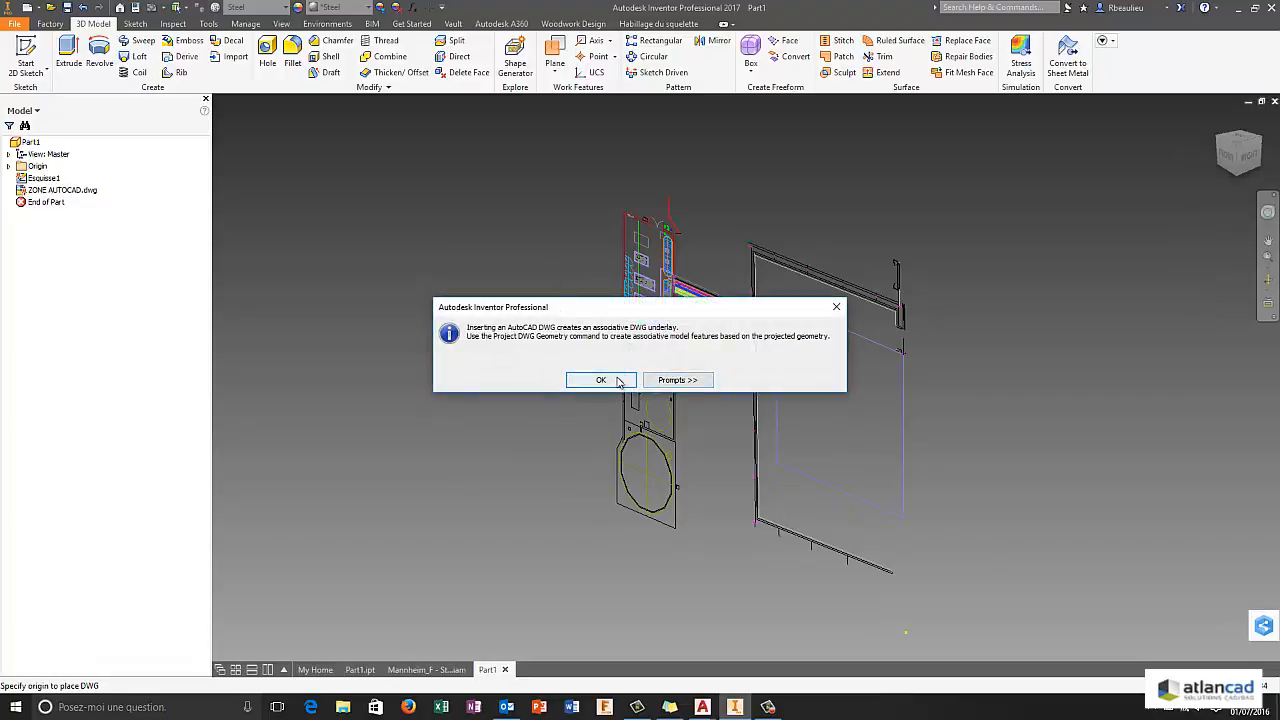
left_click(619, 381)
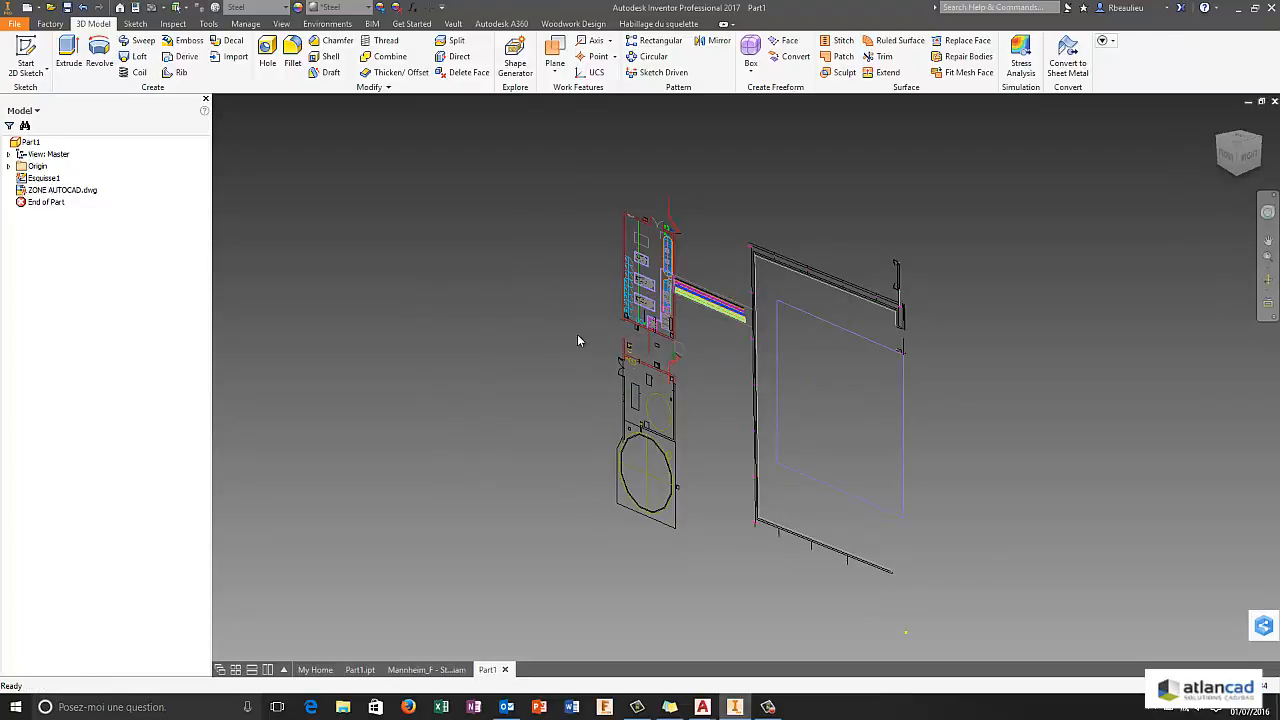
- Delete the empty sketch Esquisse1 from the part
scroll(560, 300, "up", 6)
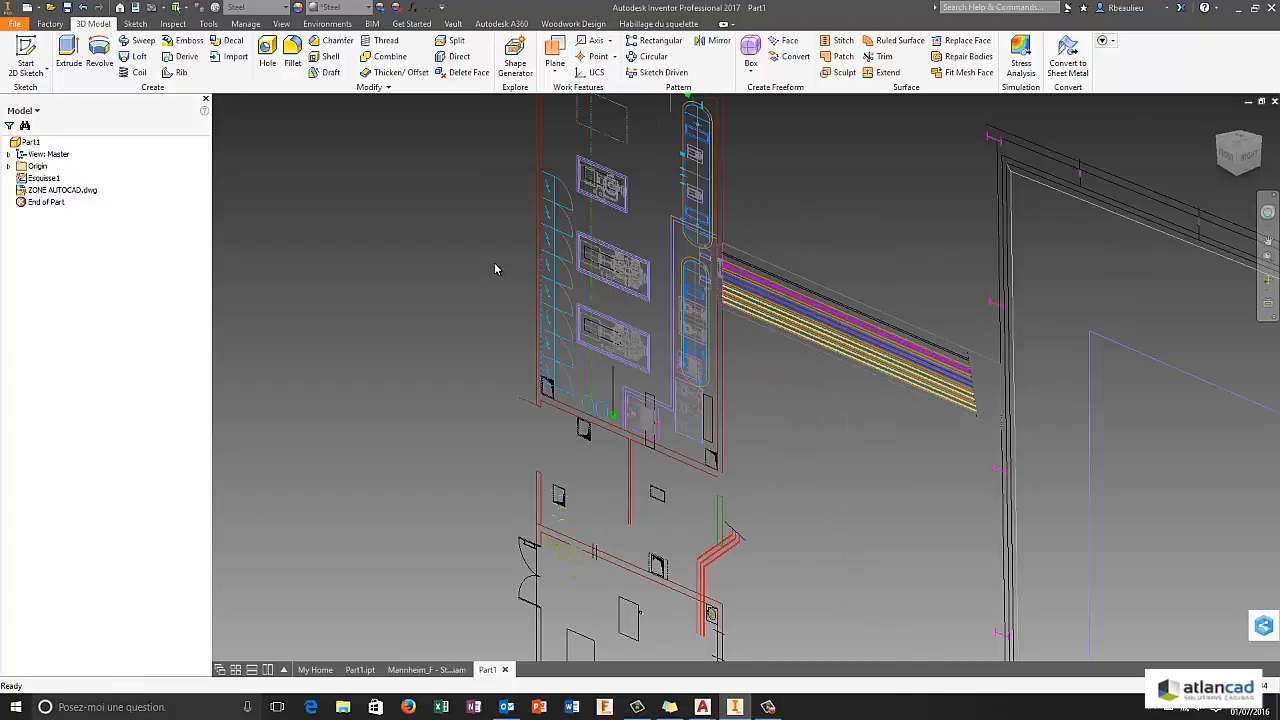
middle_click_drag(494, 283, 400, 403)
scroll(451, 353, "down", 5)
middle_click_drag(451, 353, 522, 238)
scroll(522, 238, "down", 3)
middle_click_drag(522, 238, 584, 206)
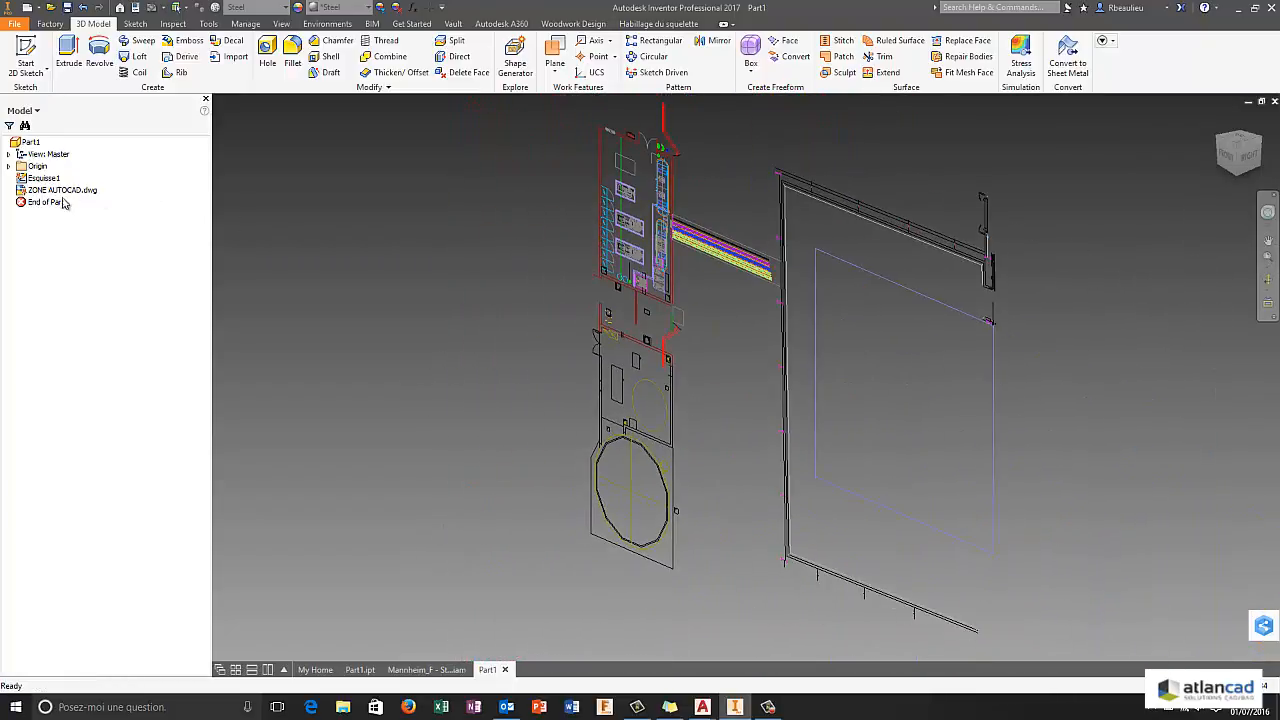
right_click(30, 180)
left_click(60, 208)
right_click(335, 242)
left_click(446, 240)
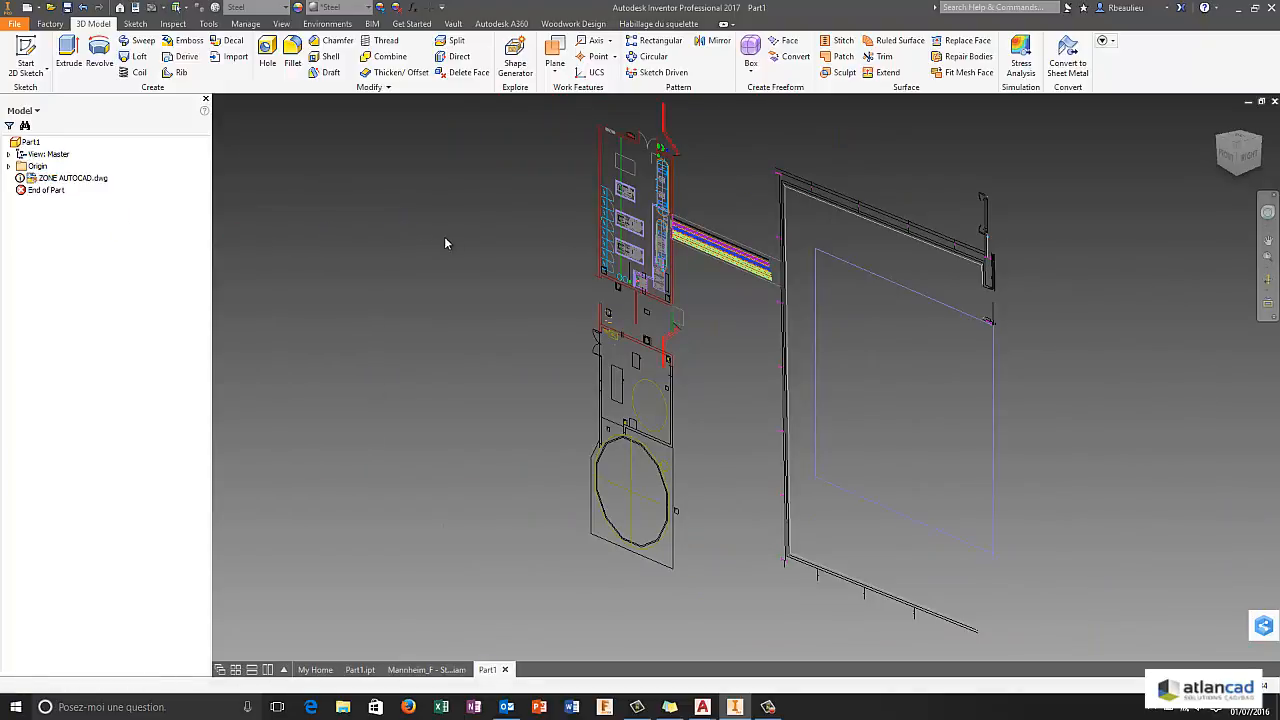
- Recover the unresolved ZONE AUTOCAD.dwg constraint with Design Doctor by redefining the underlay's placement plane and its origin at the centre point
left_click(33, 182)
right_click(33, 182)
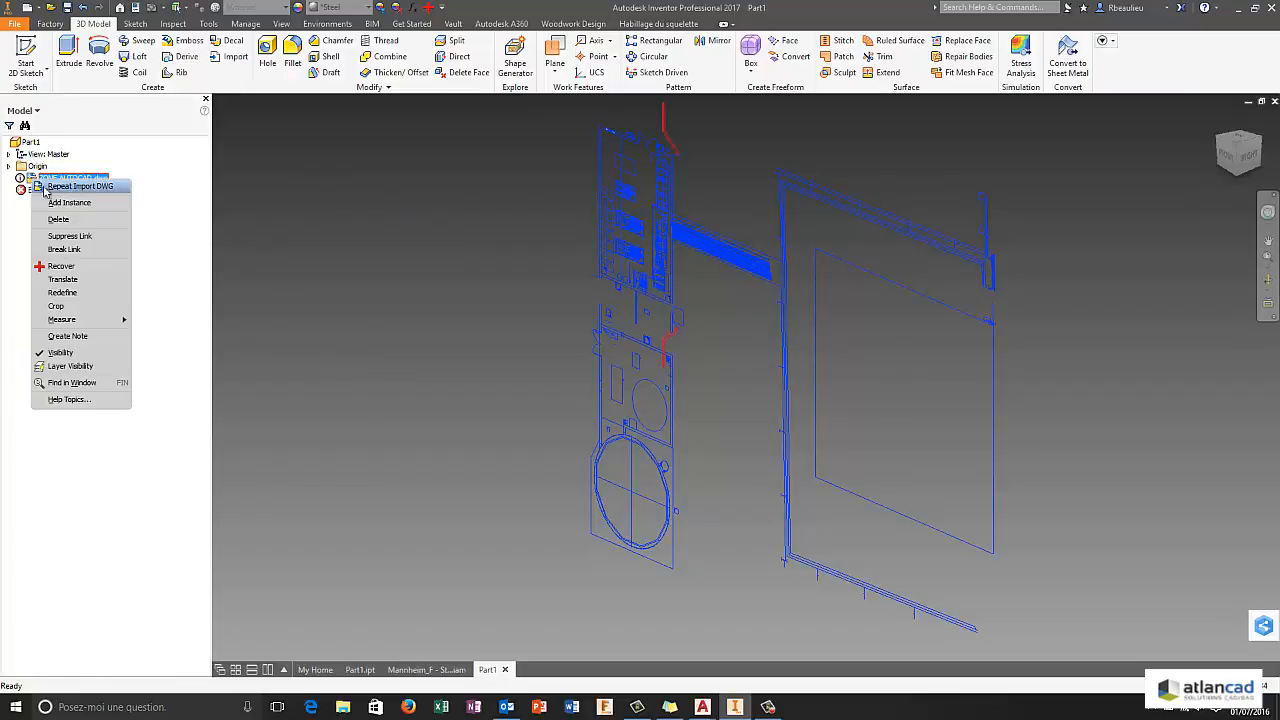
left_click(55, 270)
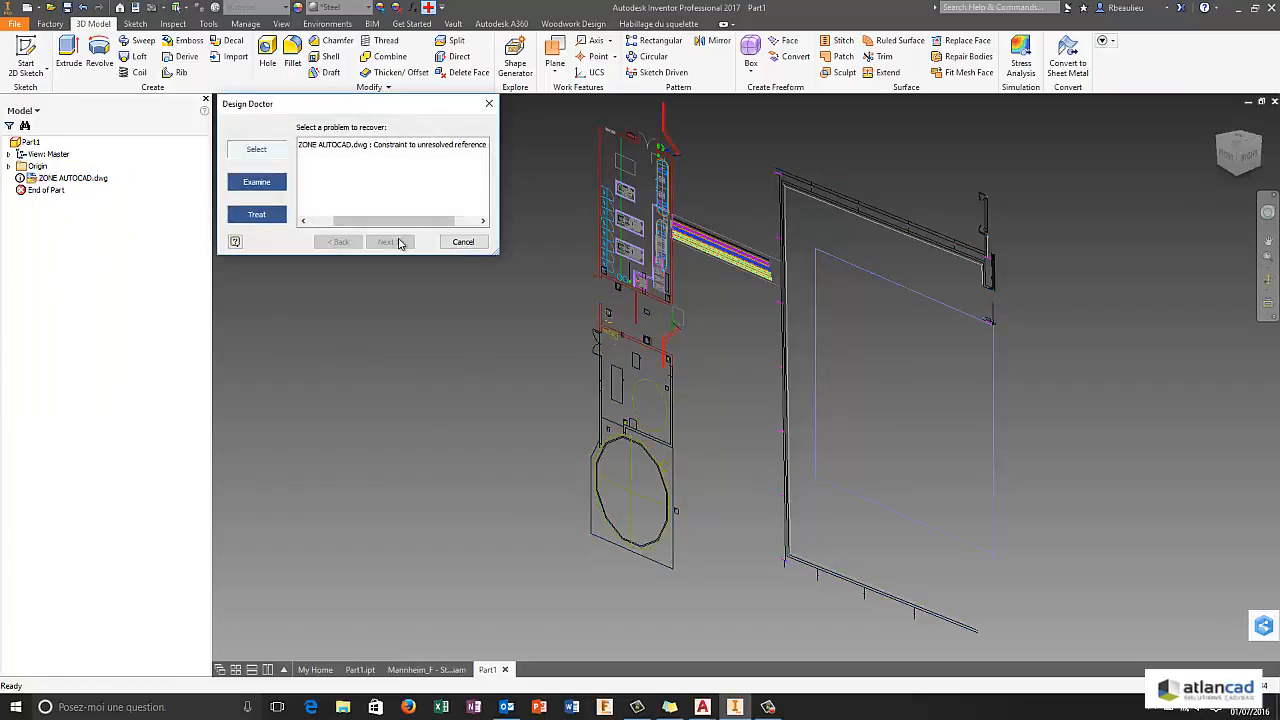
left_click(388, 147)
left_click(389, 242)
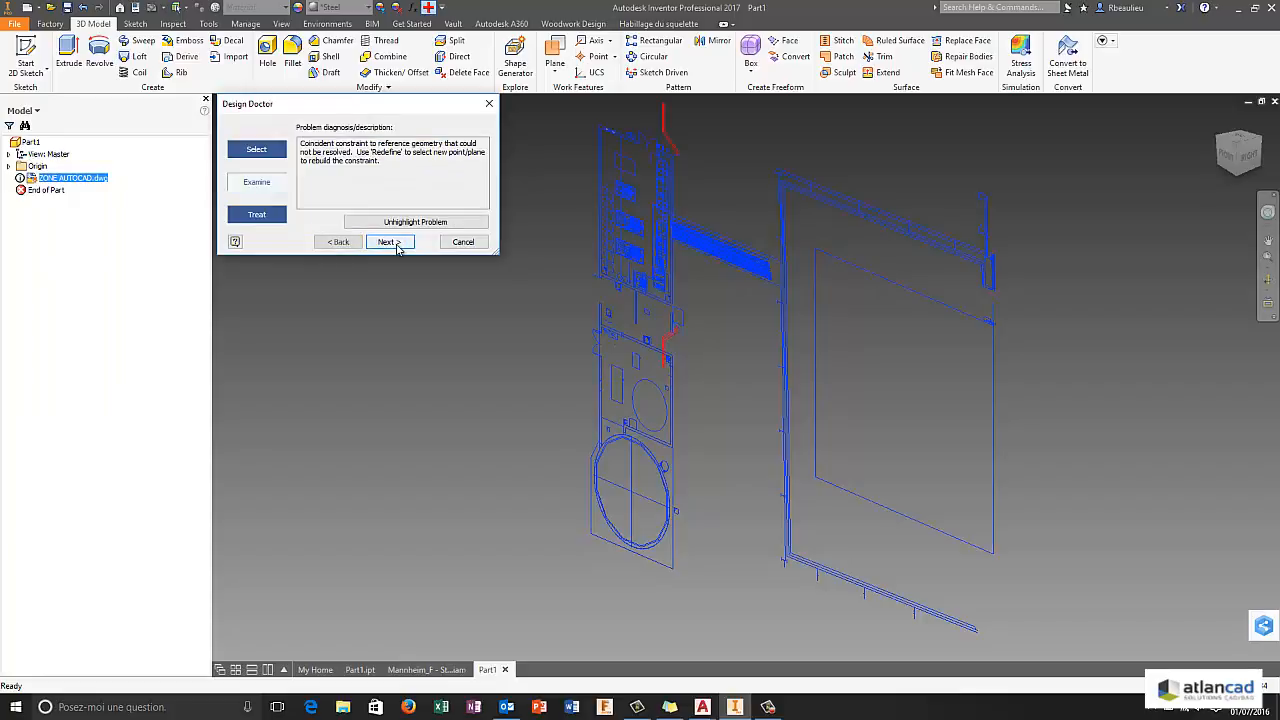
left_click(392, 243)
left_click(445, 243)
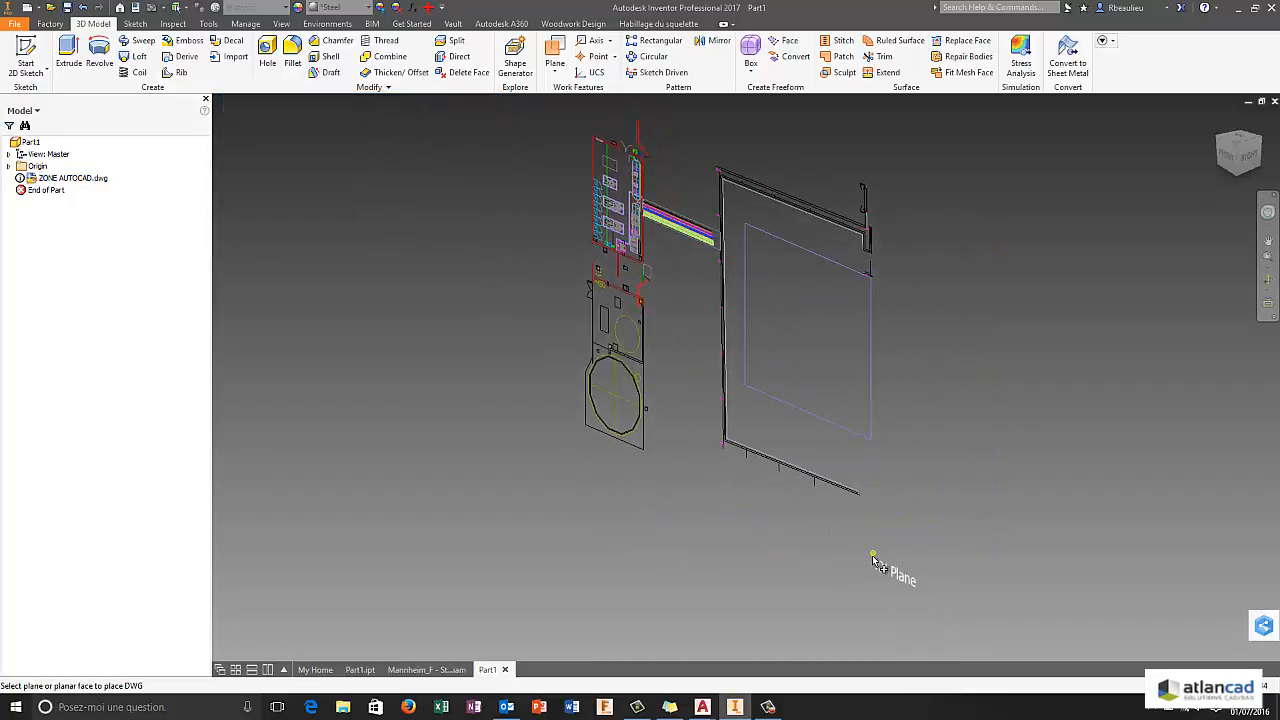
left_click(872, 558)
left_click(872, 558)
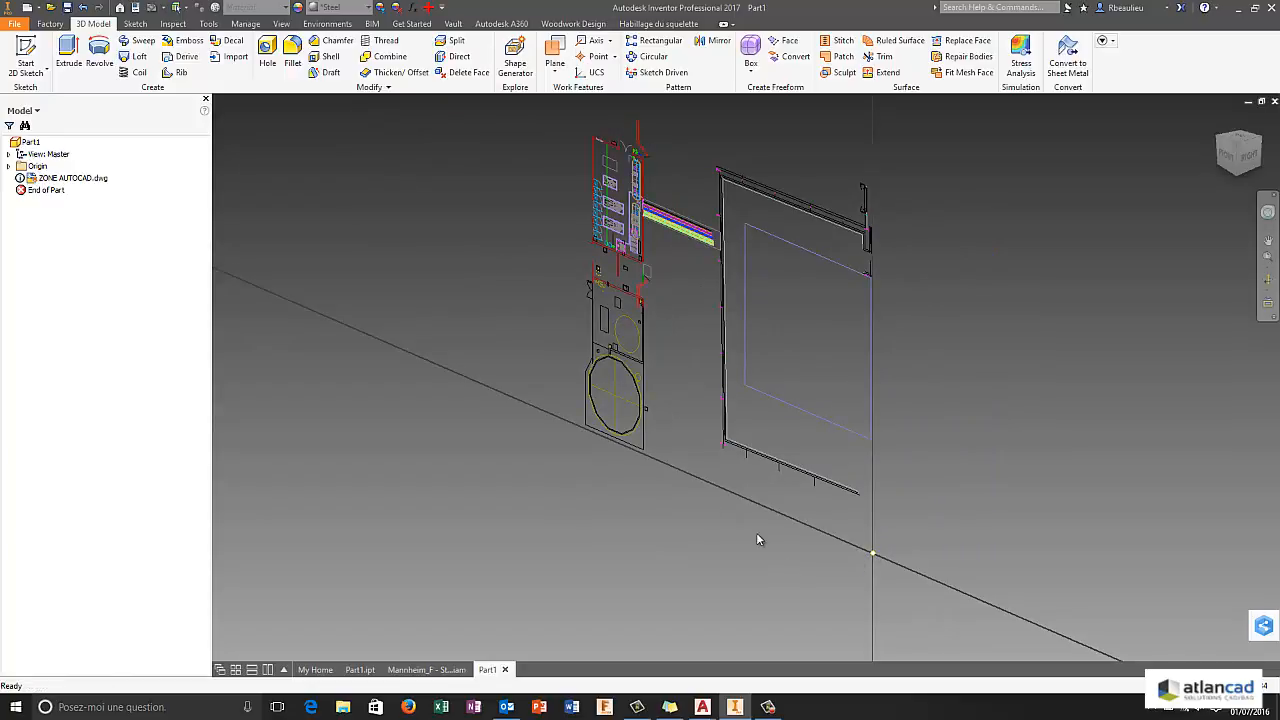
- Start a new 2D sketch on the part's XY Plane, over the ZONE AUTOCAD.dwg underlay
scroll(391, 277, "up", 5)
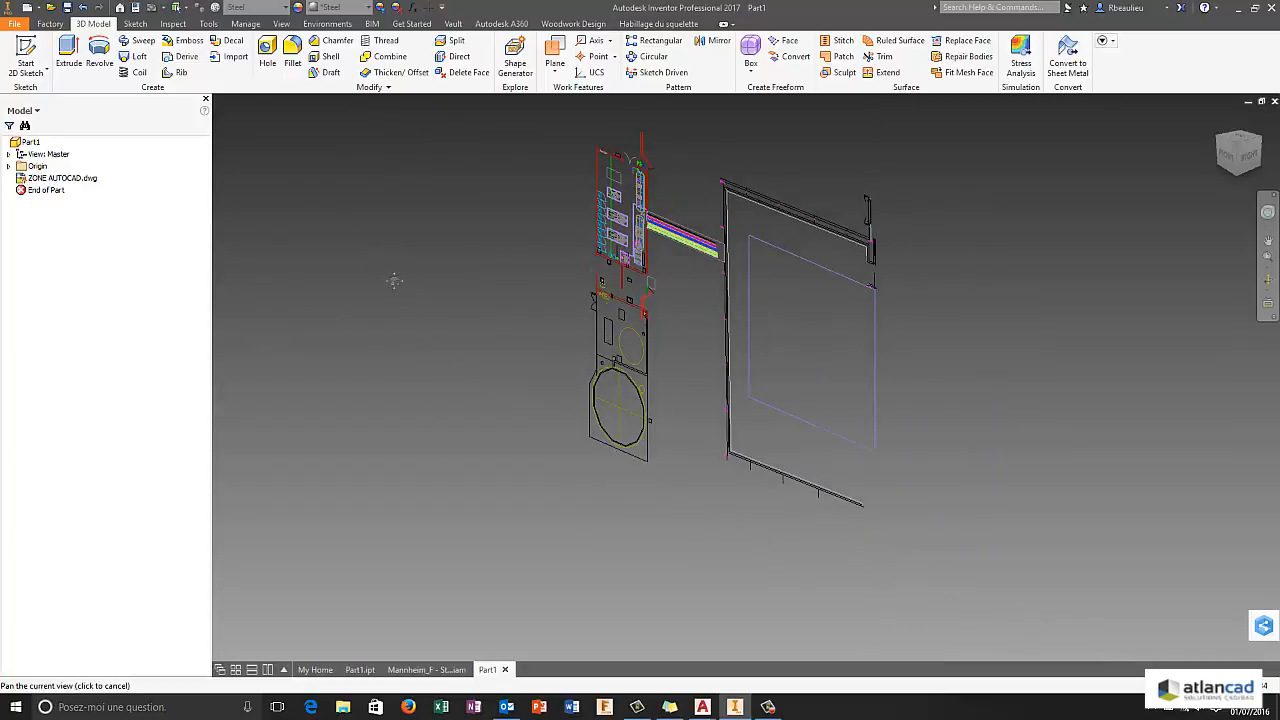
scroll(413, 242, "down", 3)
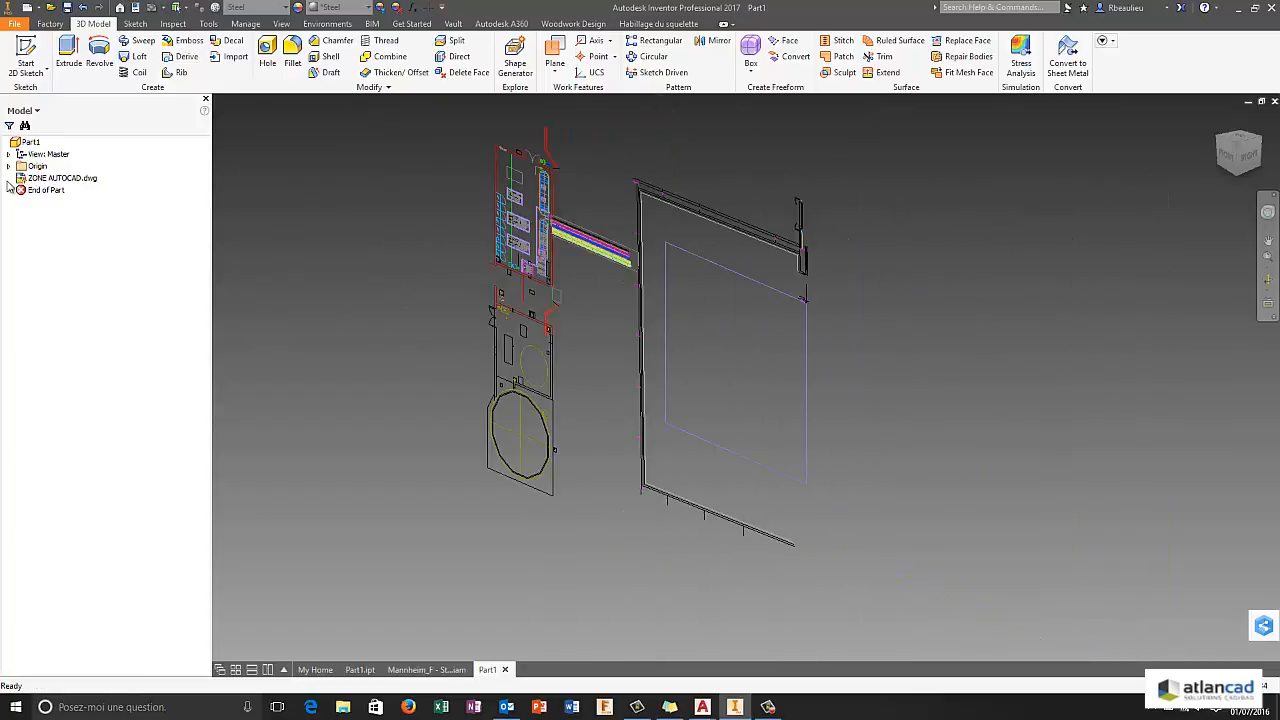
right_click(431, 181)
left_click(429, 214)
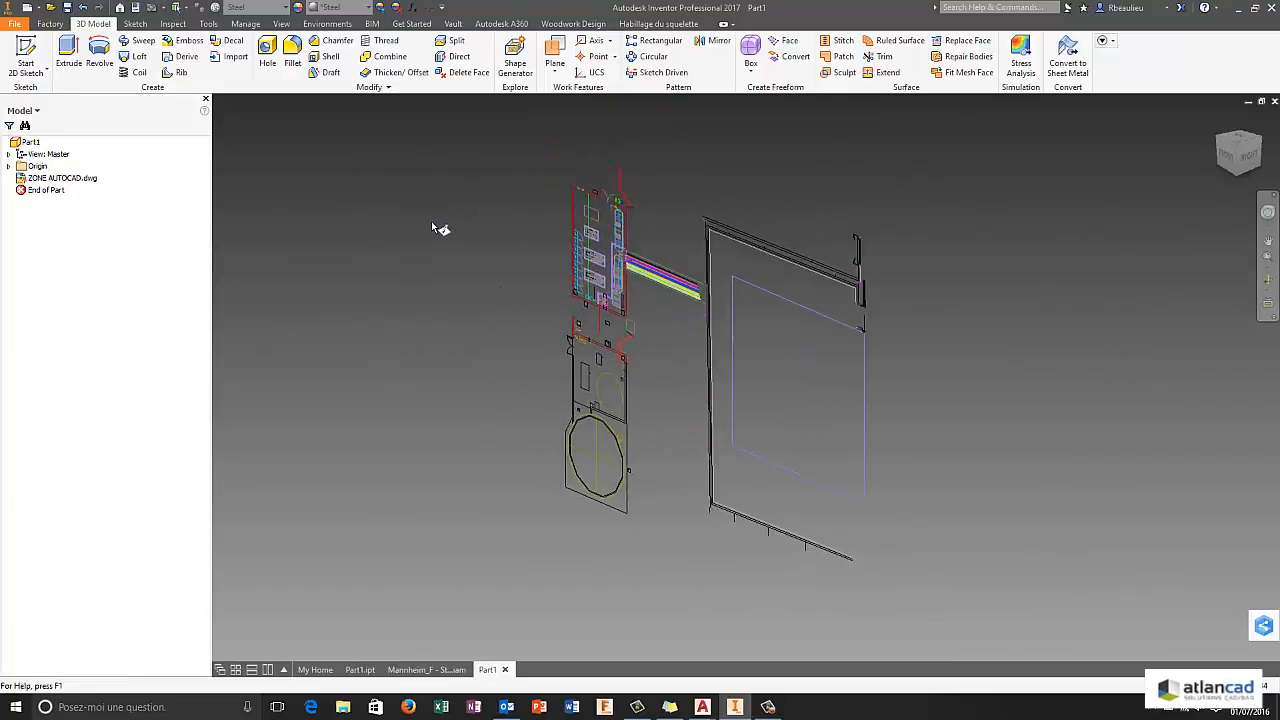
left_click(9, 166)
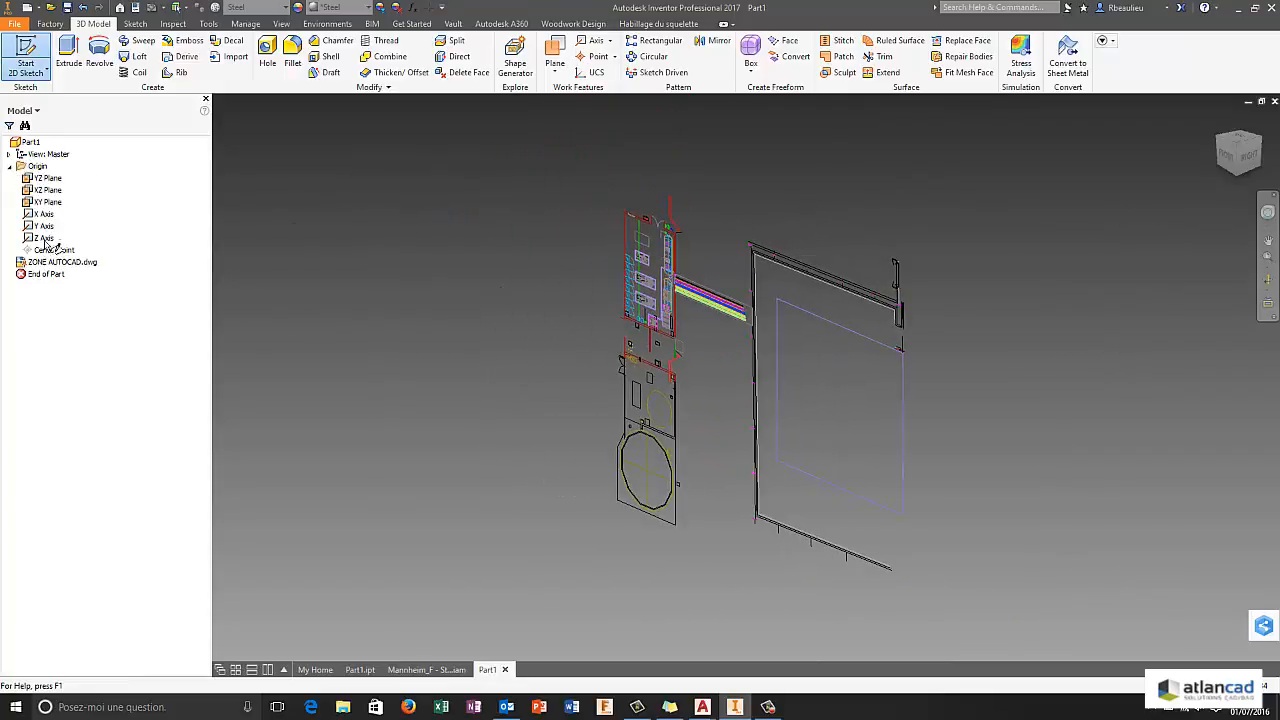
left_click(40, 202)
left_click(166, 220)
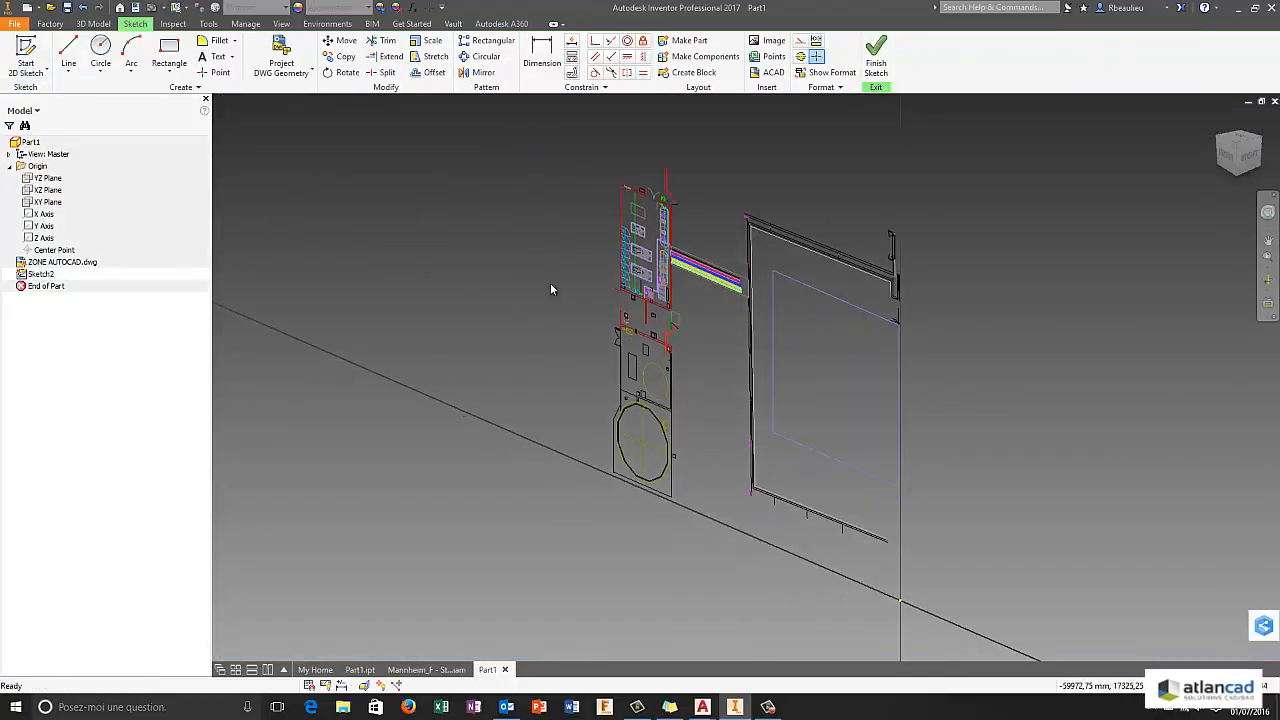
- Project the wall outline of the upper room into the sketch with Project DWG Geometry, selecting DWG loops
left_click(282, 70)
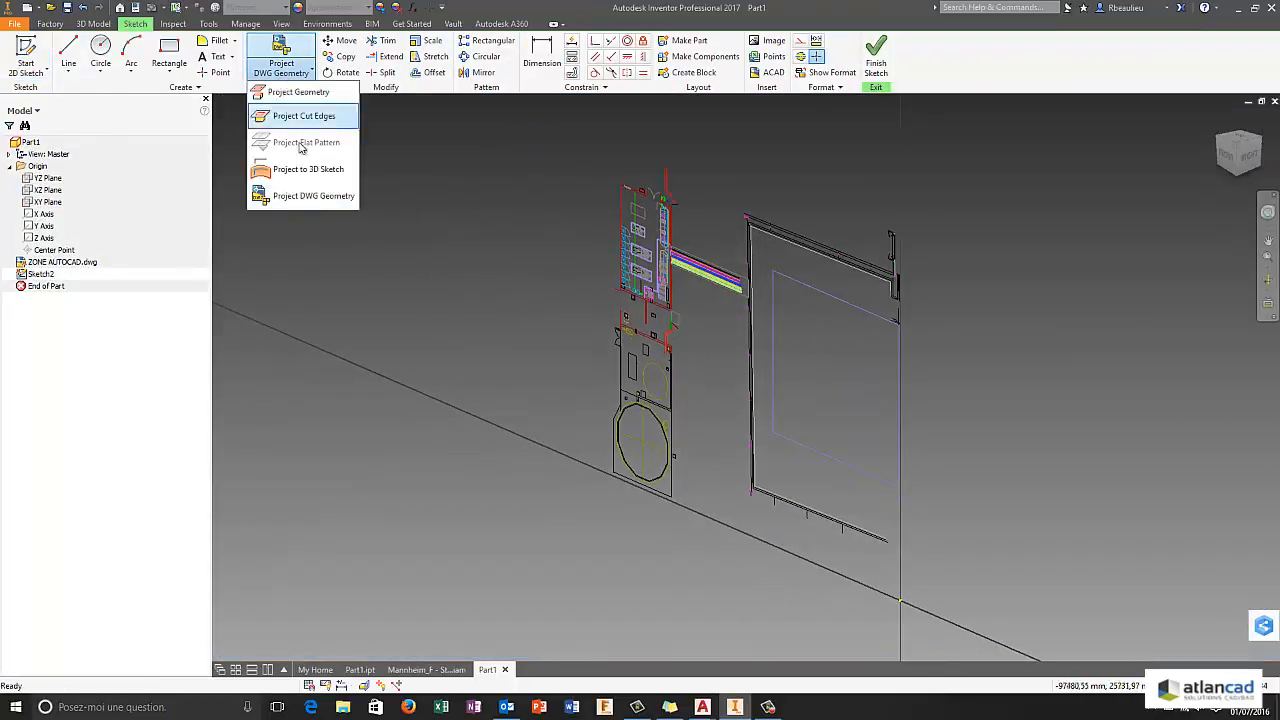
left_click(300, 195)
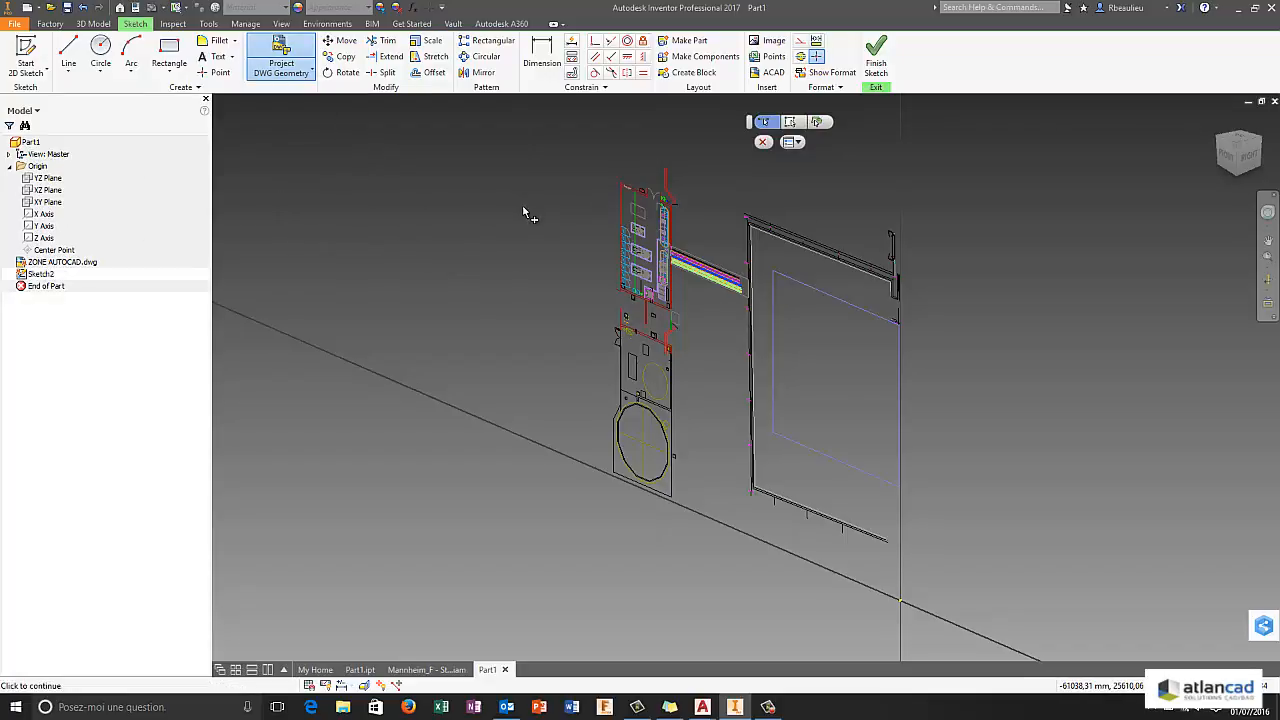
left_click_drag(656, 130, 530, 350)
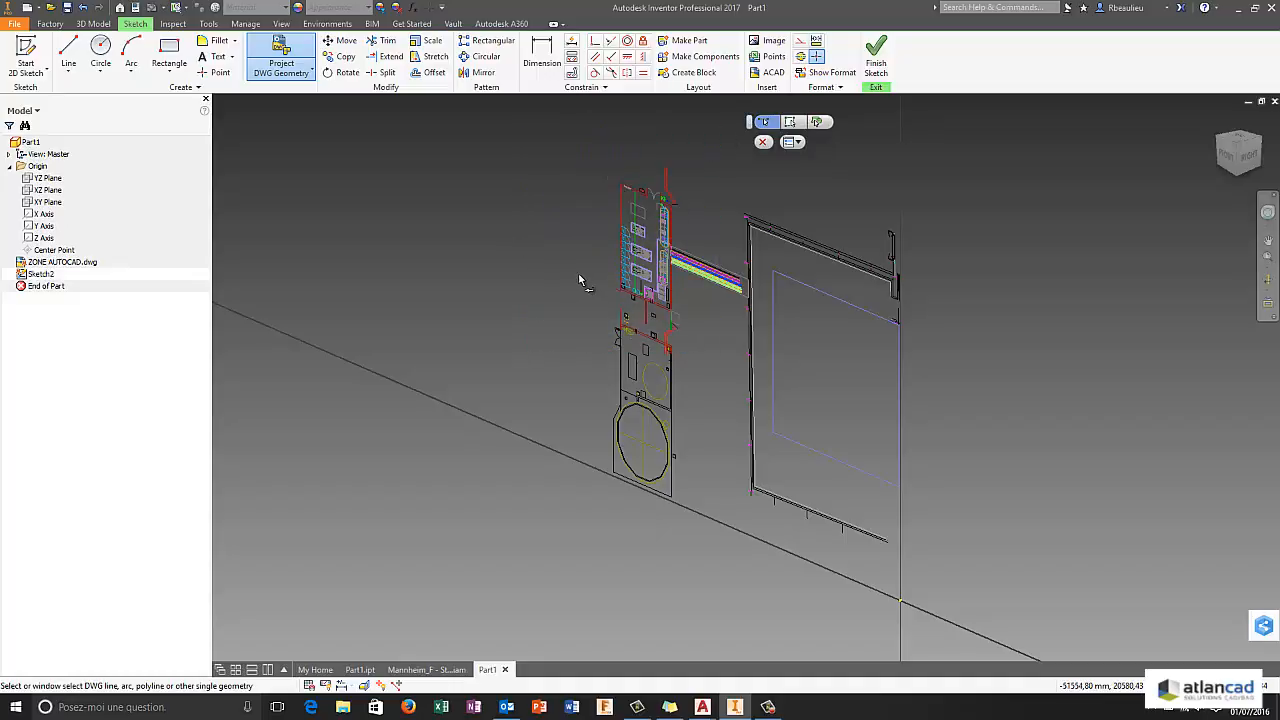
left_click(791, 122)
scroll(688, 207, "down", 2)
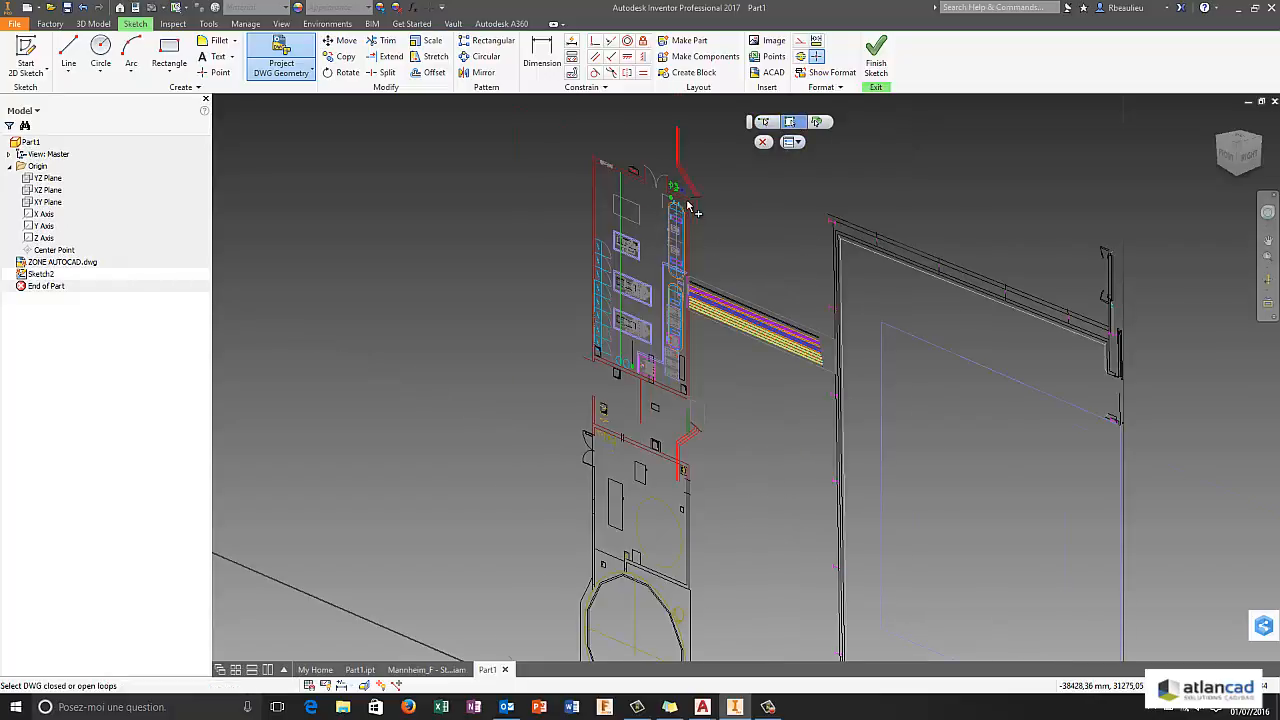
scroll(690, 206, "down", 1)
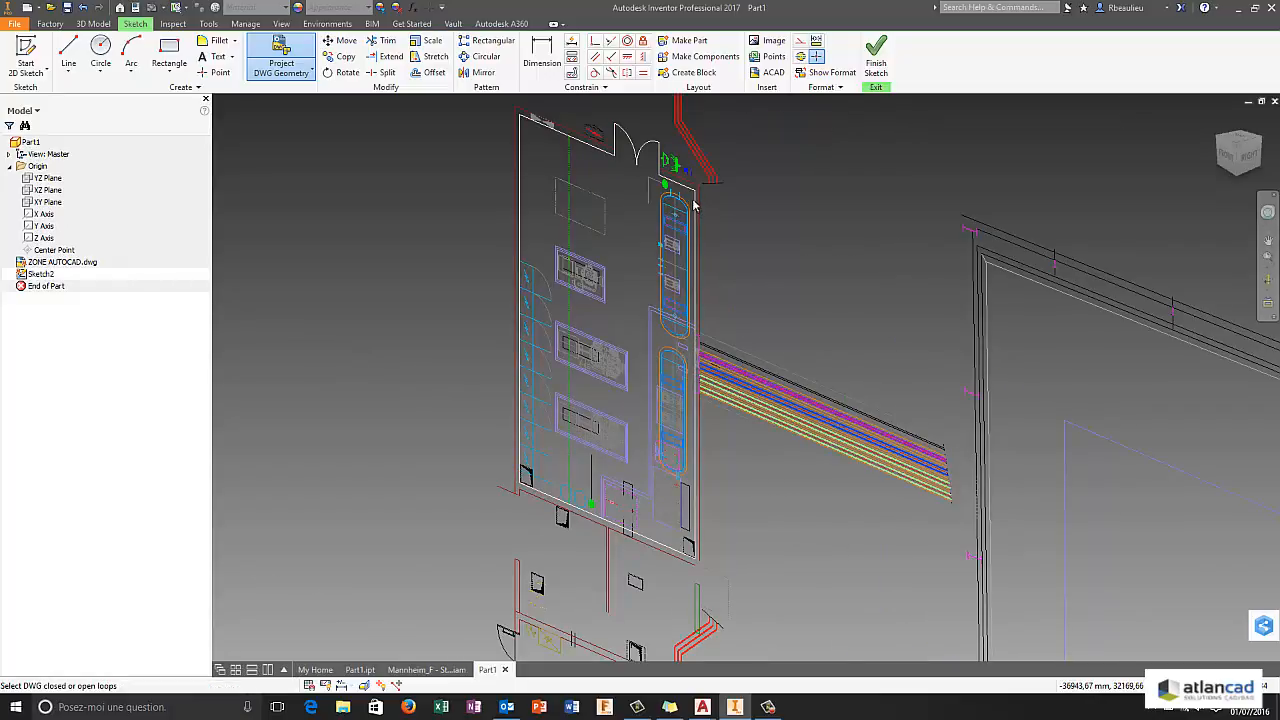
left_click(695, 203)
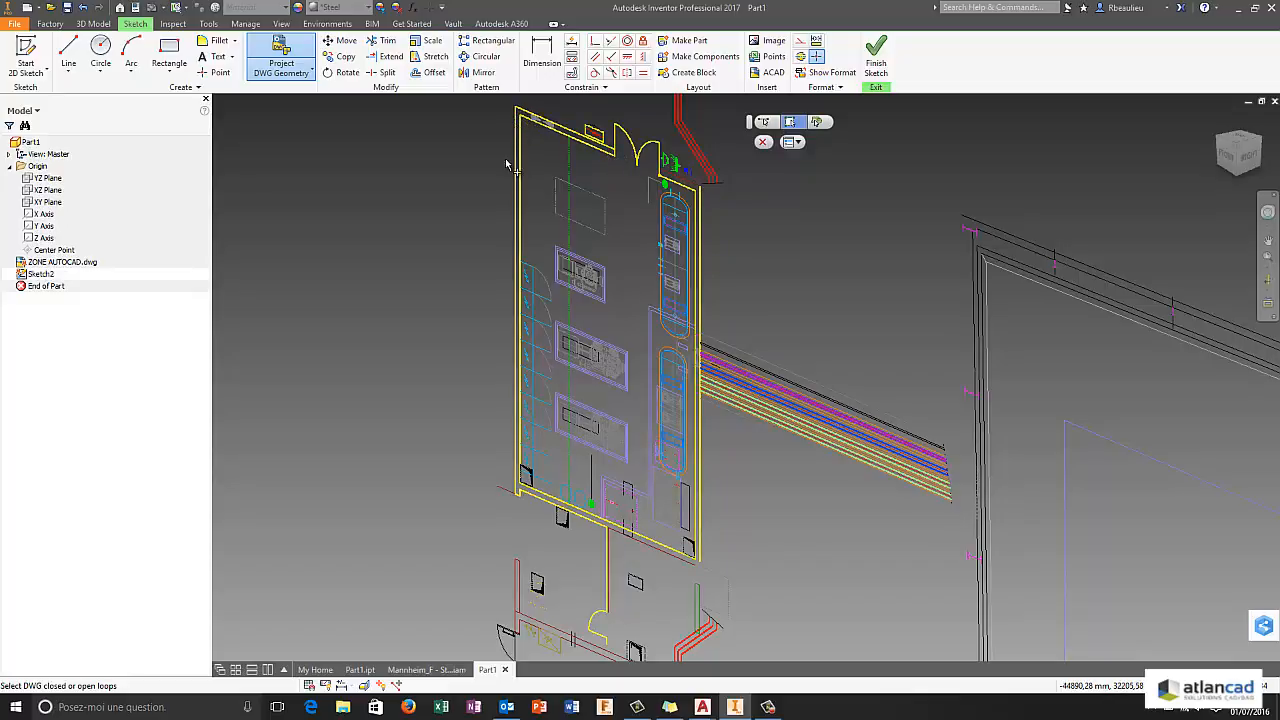
- Project the DWG loops of the lower room's walls, its double door and the two rectangles inside it into the sketch
middle_click_drag(538, 564, 552, 406)
left_click(535, 404)
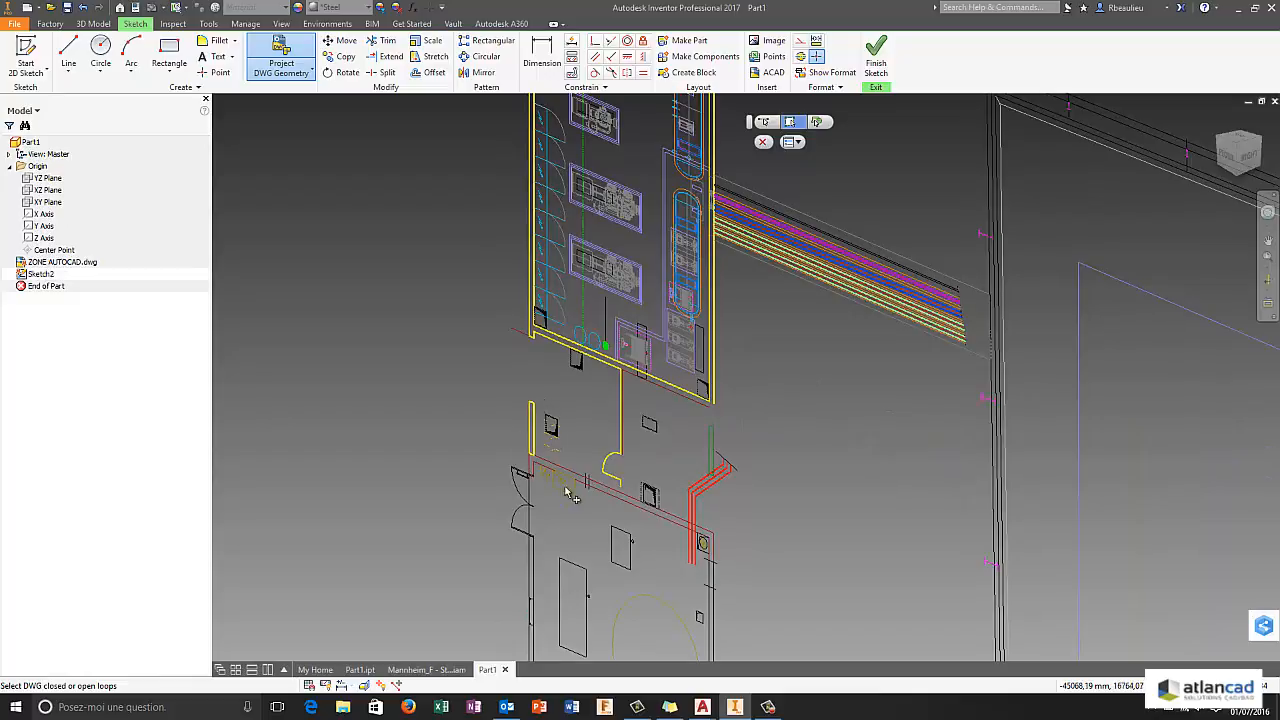
left_click(609, 490)
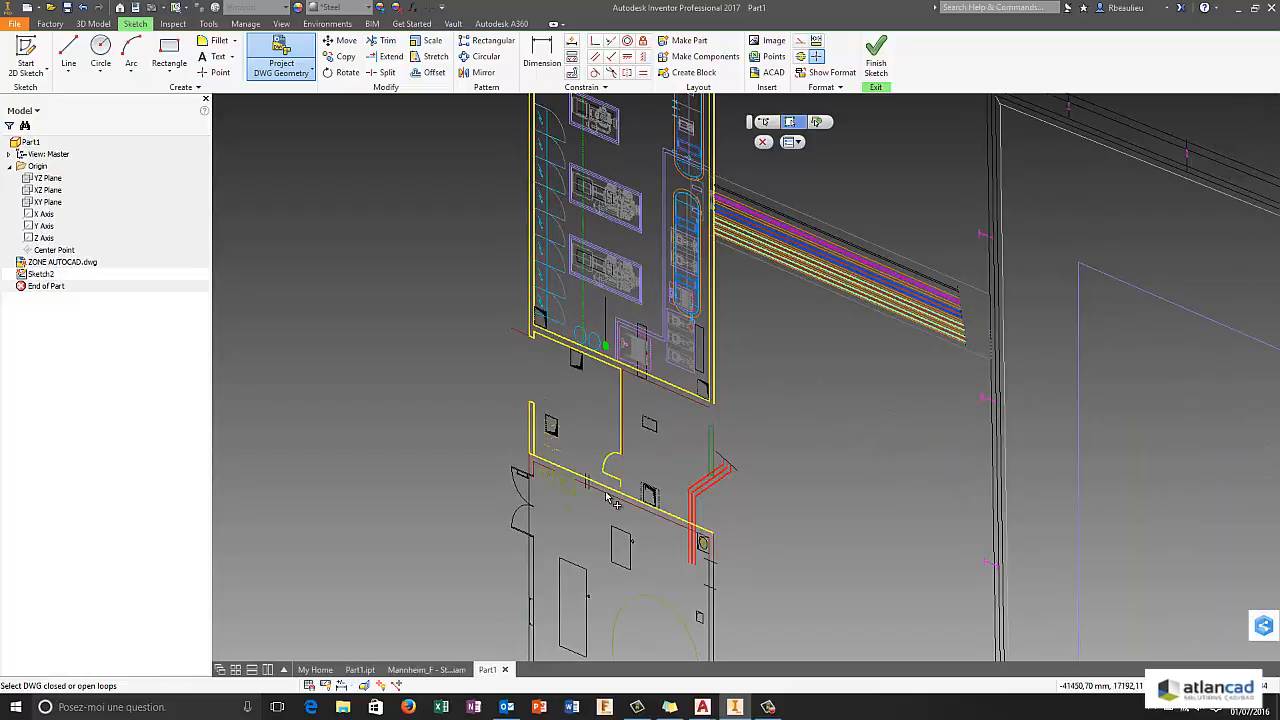
left_click(540, 482)
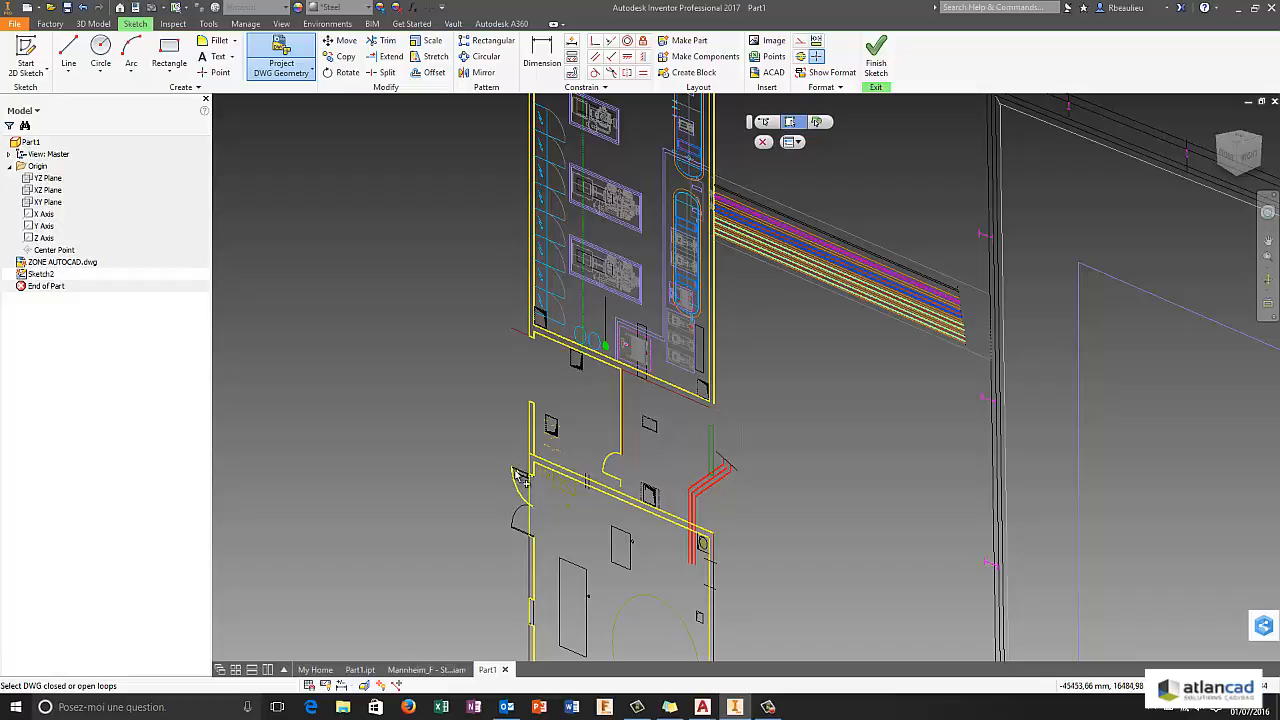
left_click(521, 530)
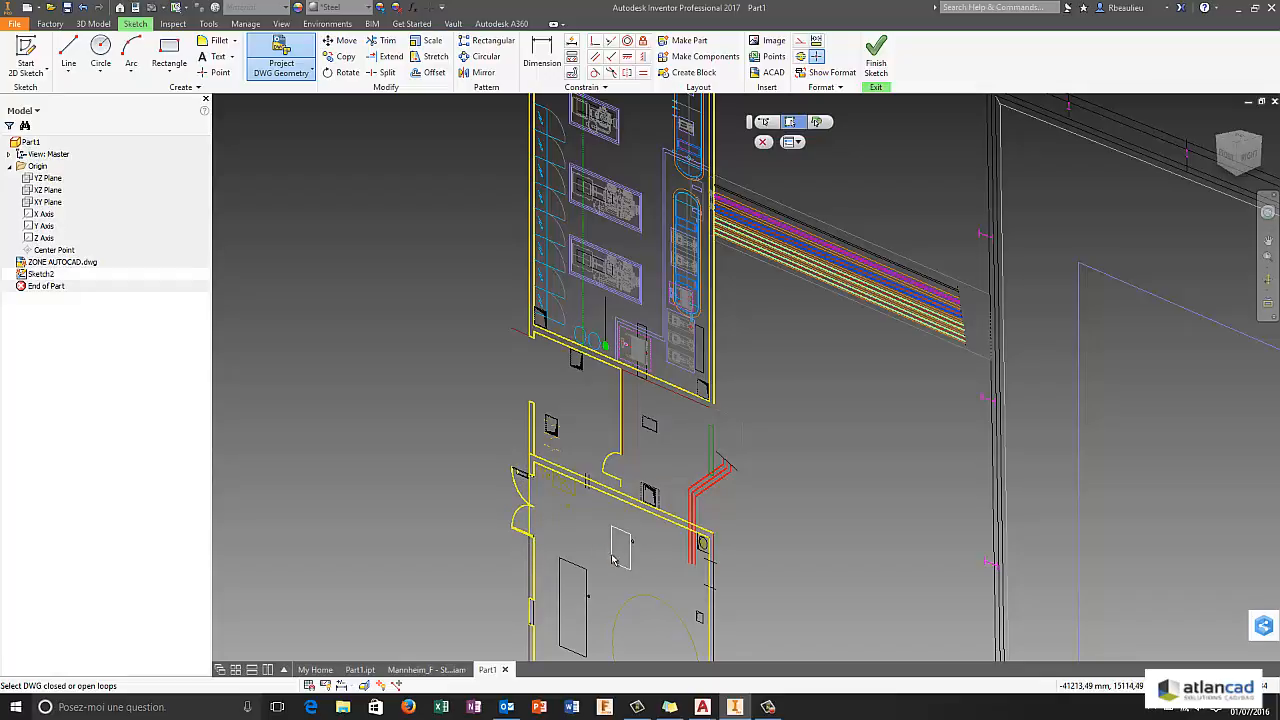
left_click(612, 548)
left_click(561, 600)
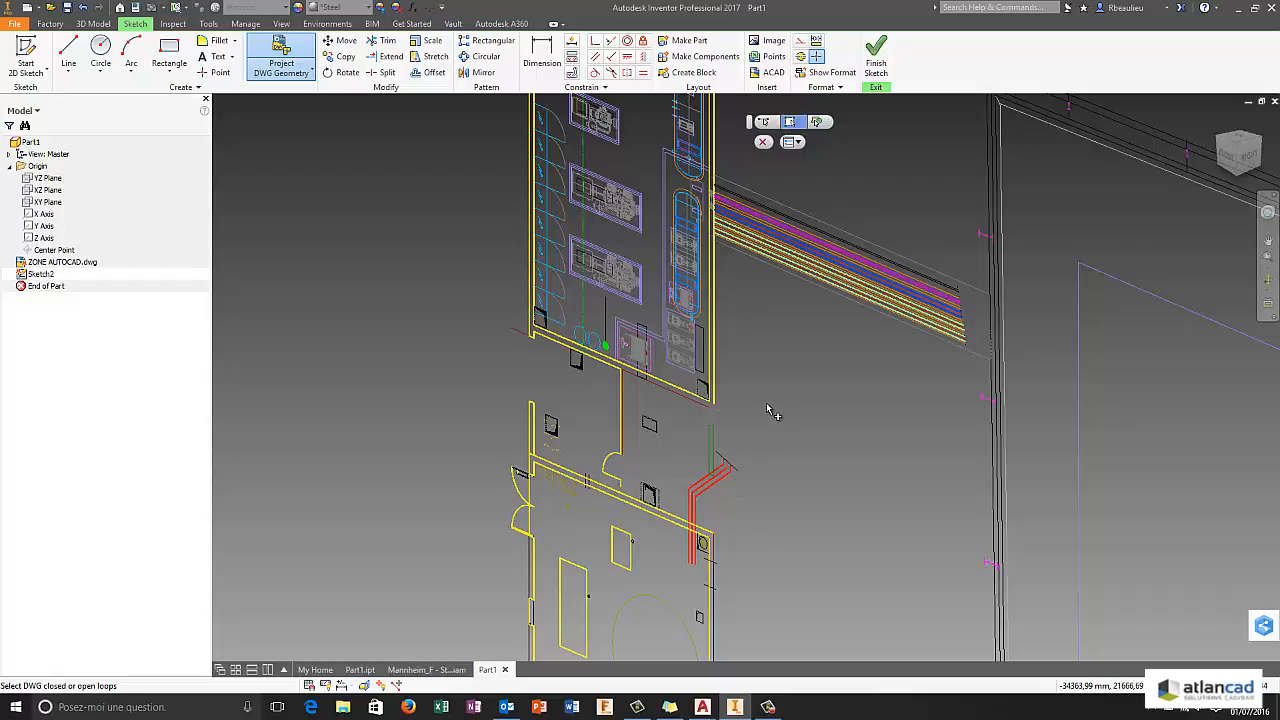
- Project the two oblong equipment blocks along the upper room's inner wall into the sketch as DWG blocks
middle_click_drag(767, 404, 755, 459)
left_click(818, 122)
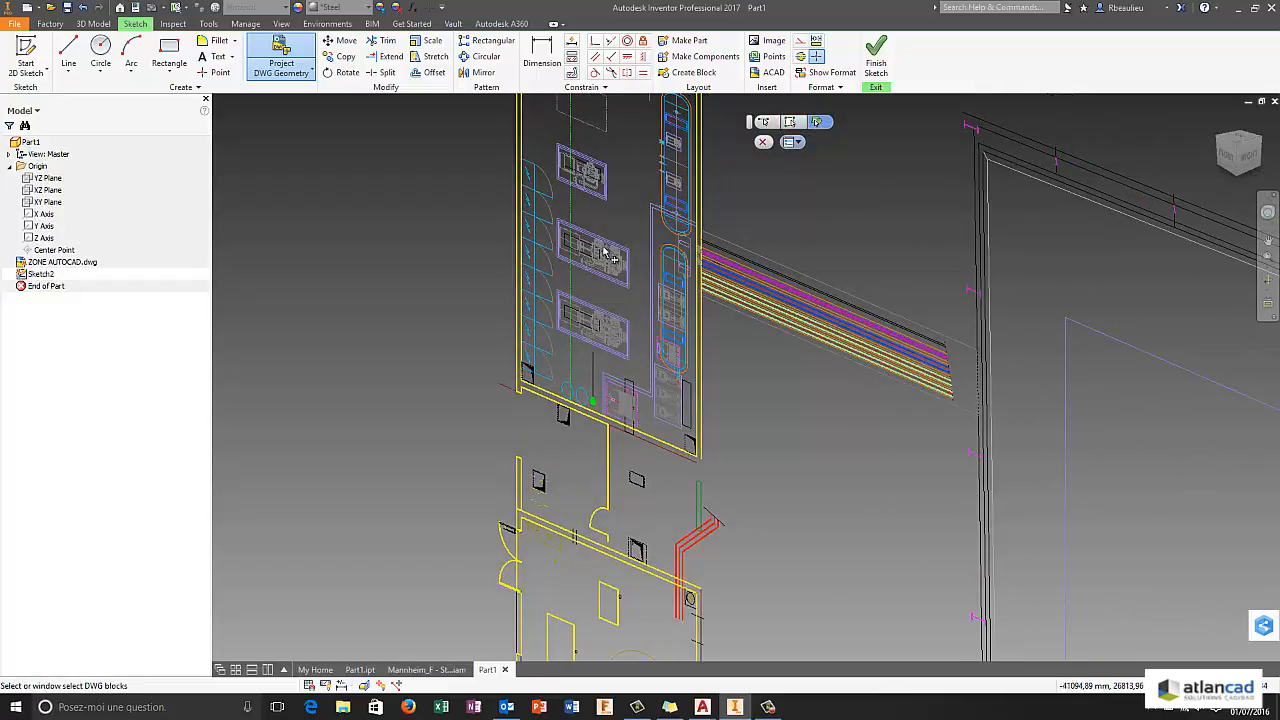
left_click(670, 298)
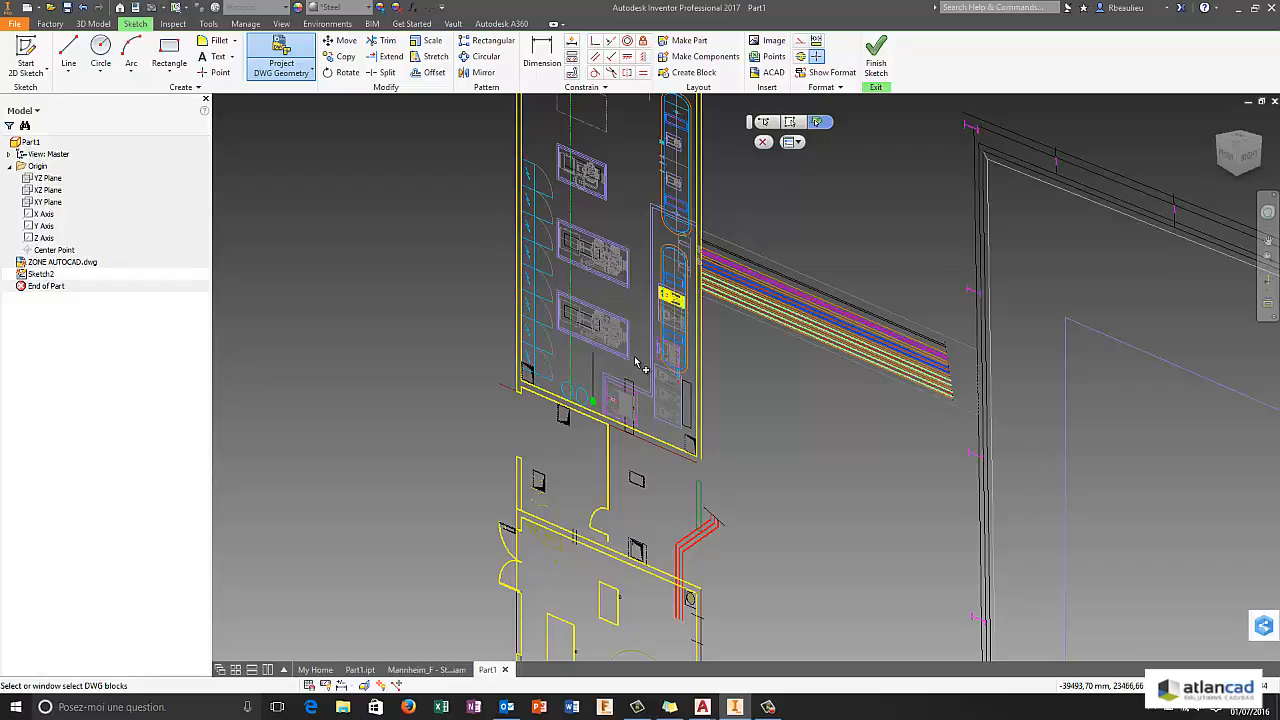
left_click(671, 318)
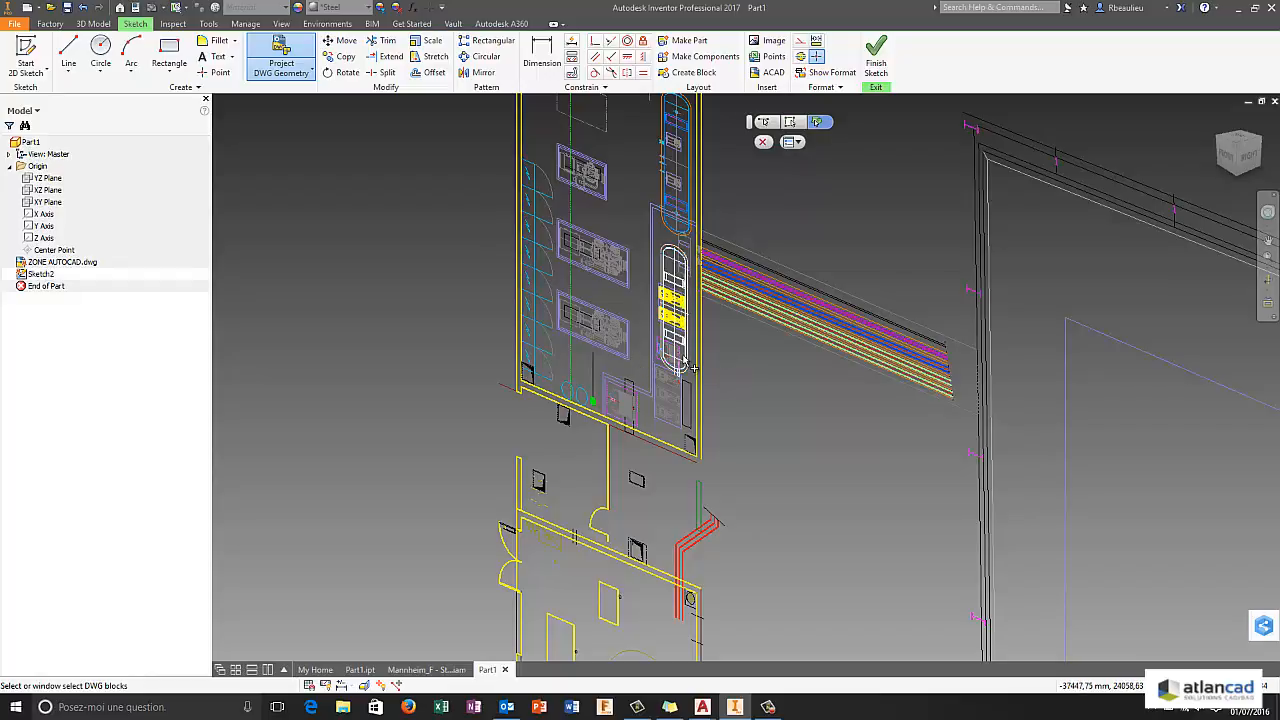
left_click(683, 365)
key("Return")
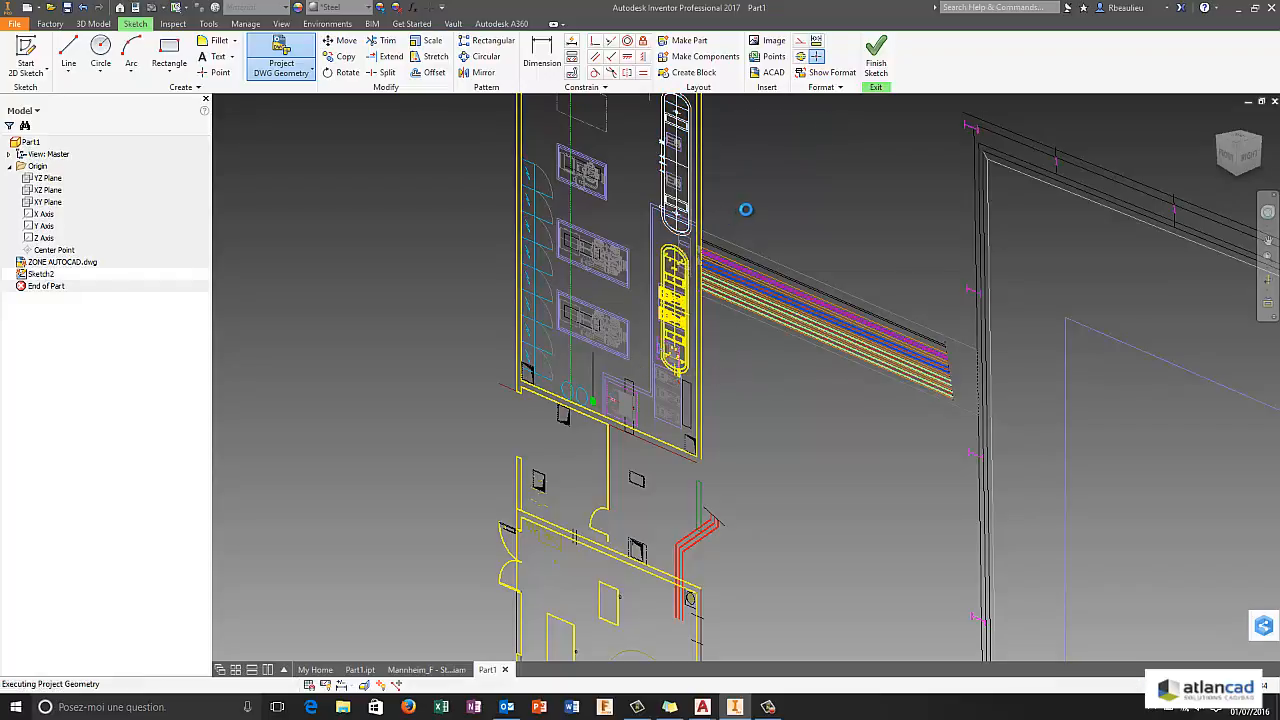
middle_click_drag(764, 216, 746, 255)
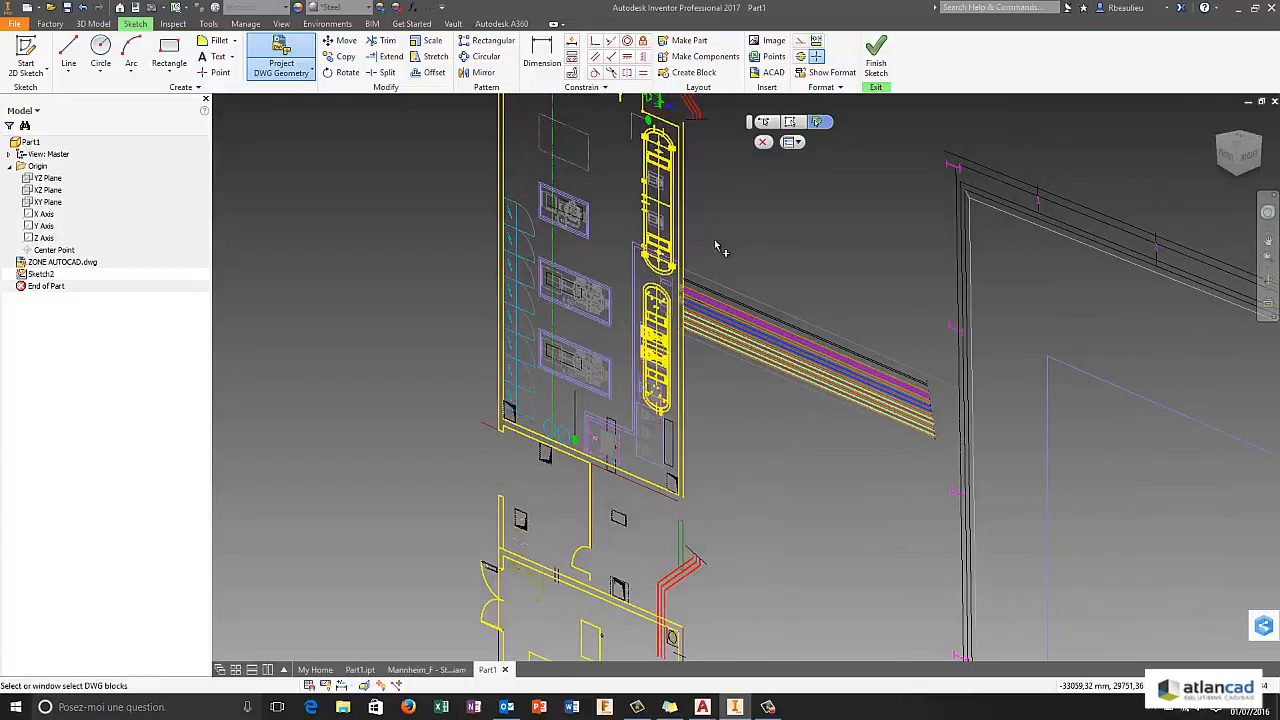
key("Return")
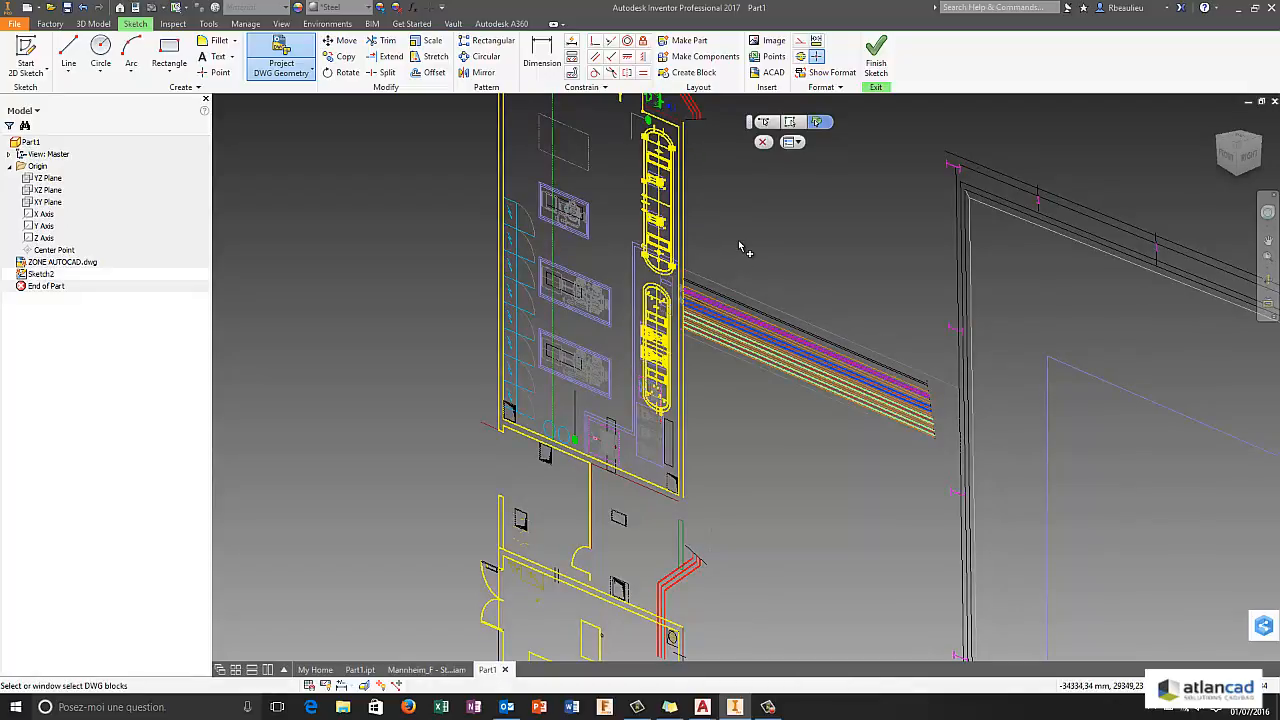
- Project the rectangular machine-zone outlines and the L-shaped outline in the upper room as DWG loops
left_click(790, 121)
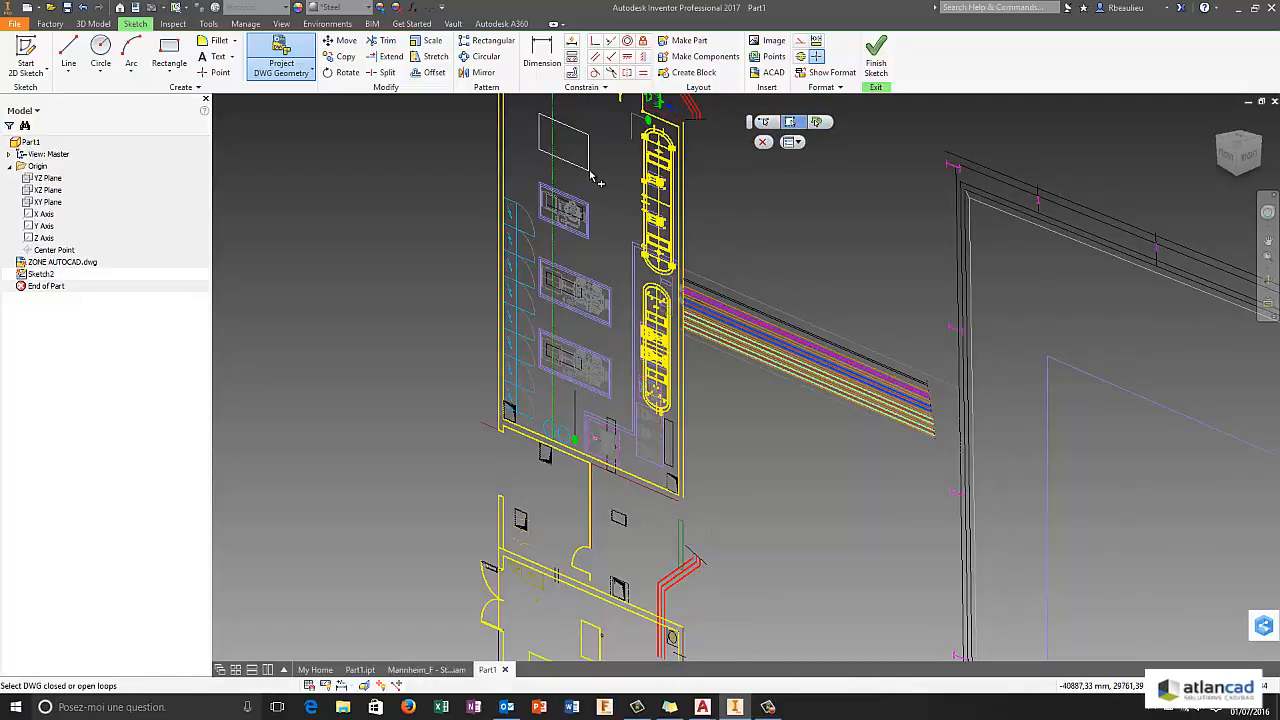
left_click(588, 207)
left_click(590, 280)
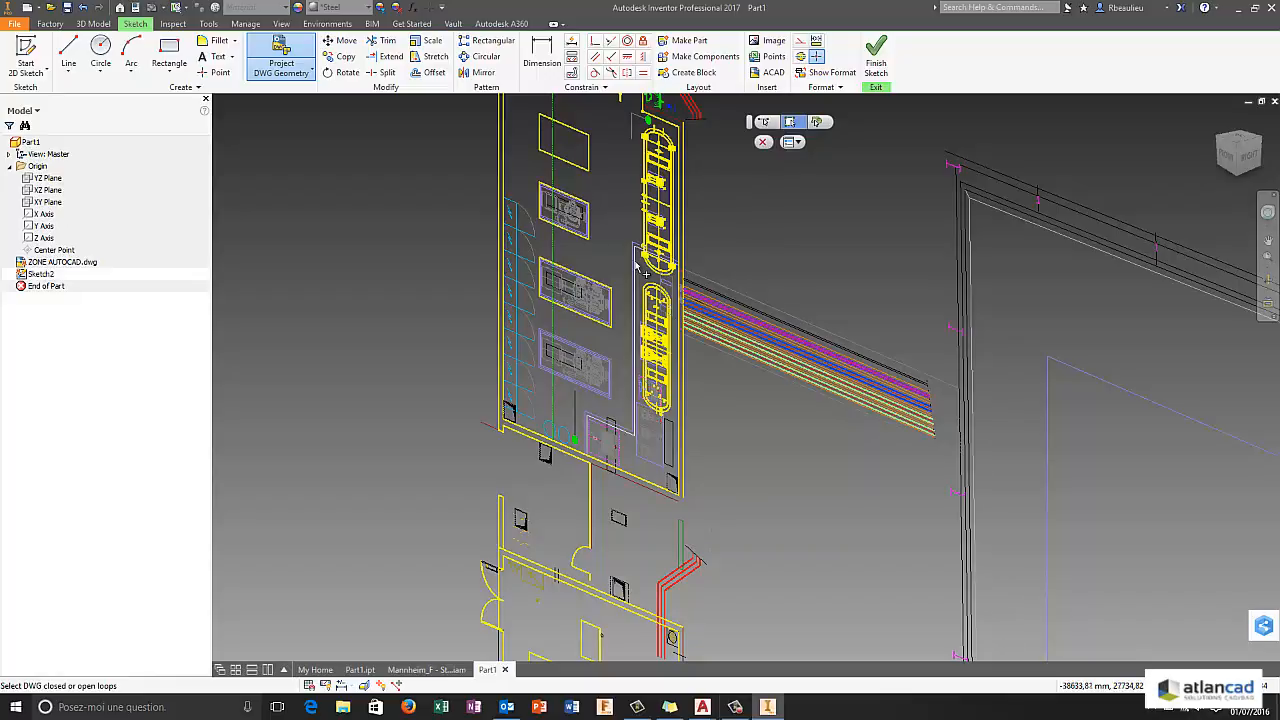
left_click(634, 270)
left_click(632, 269)
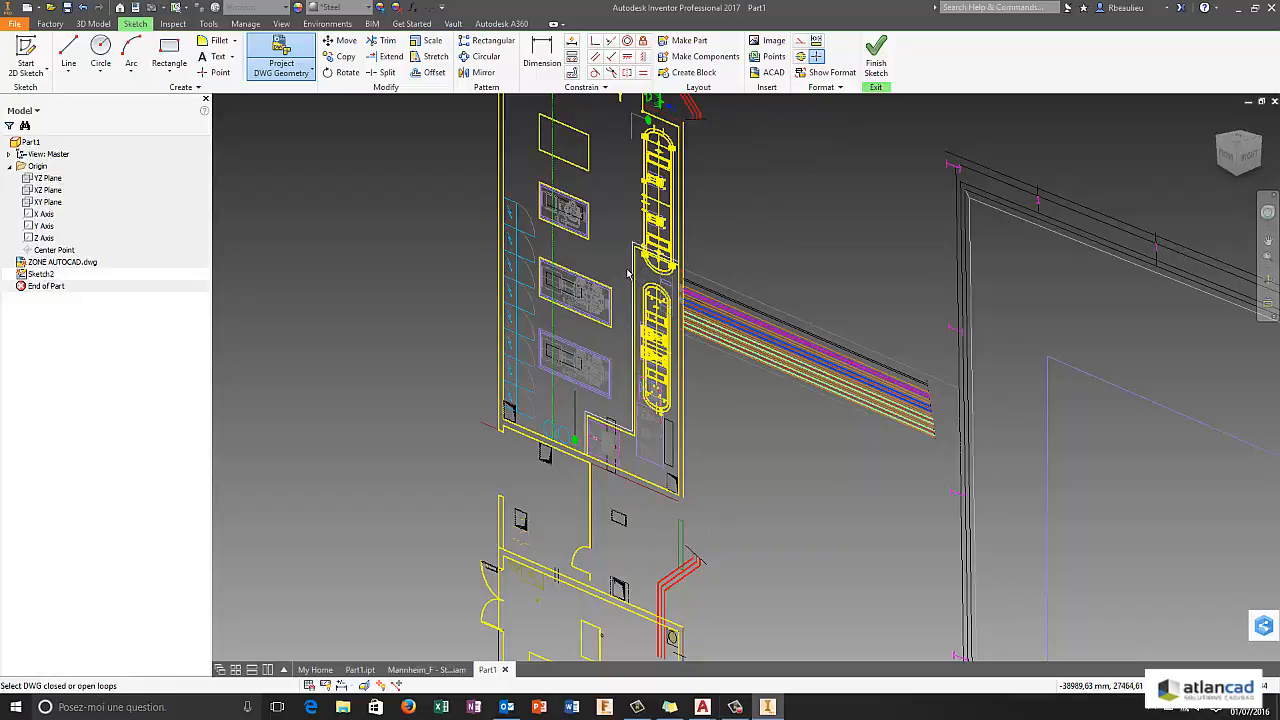
- Project the DWG loops of the connecting corridor and the large hall's wall lines into the sketch
left_click(742, 299)
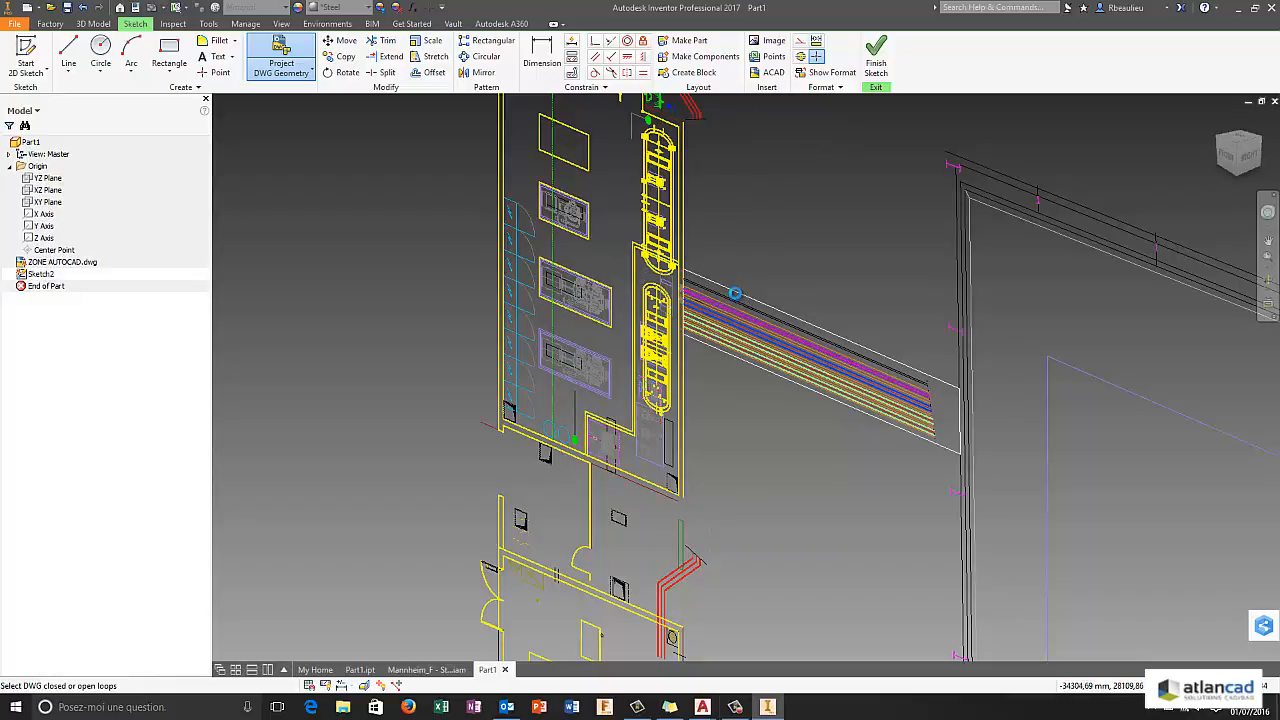
left_click(971, 371)
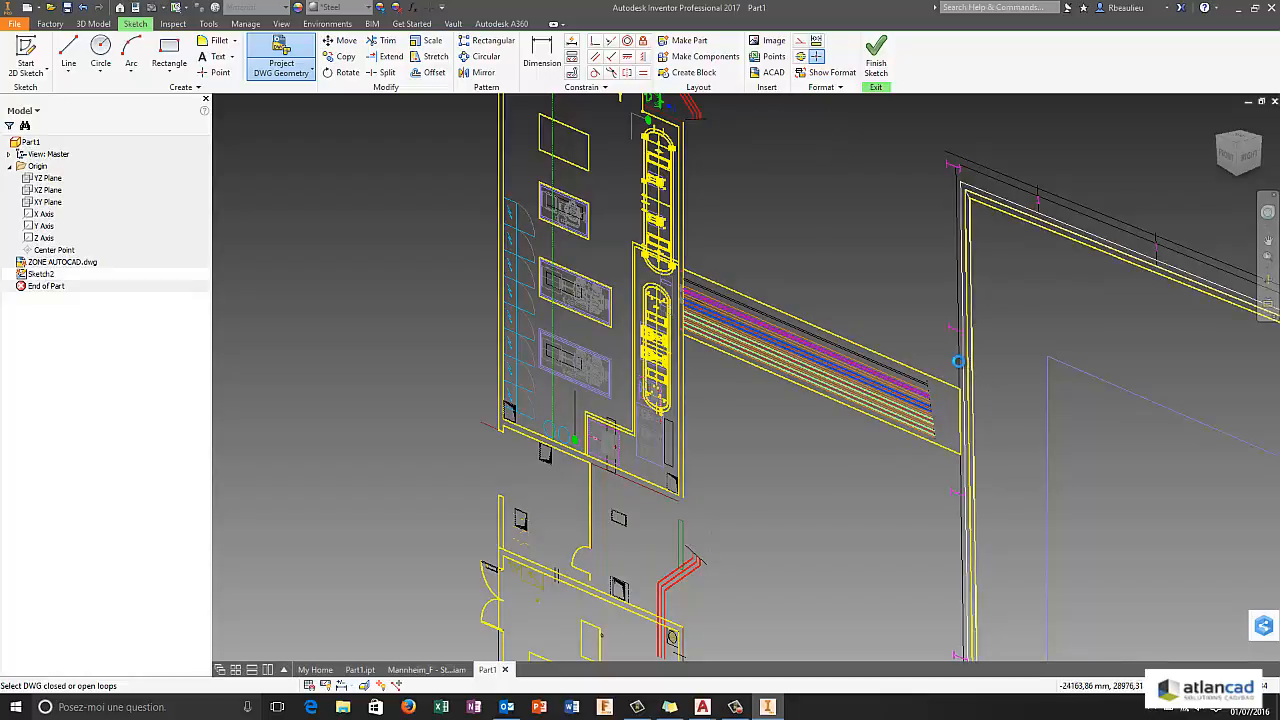
left_click(995, 178)
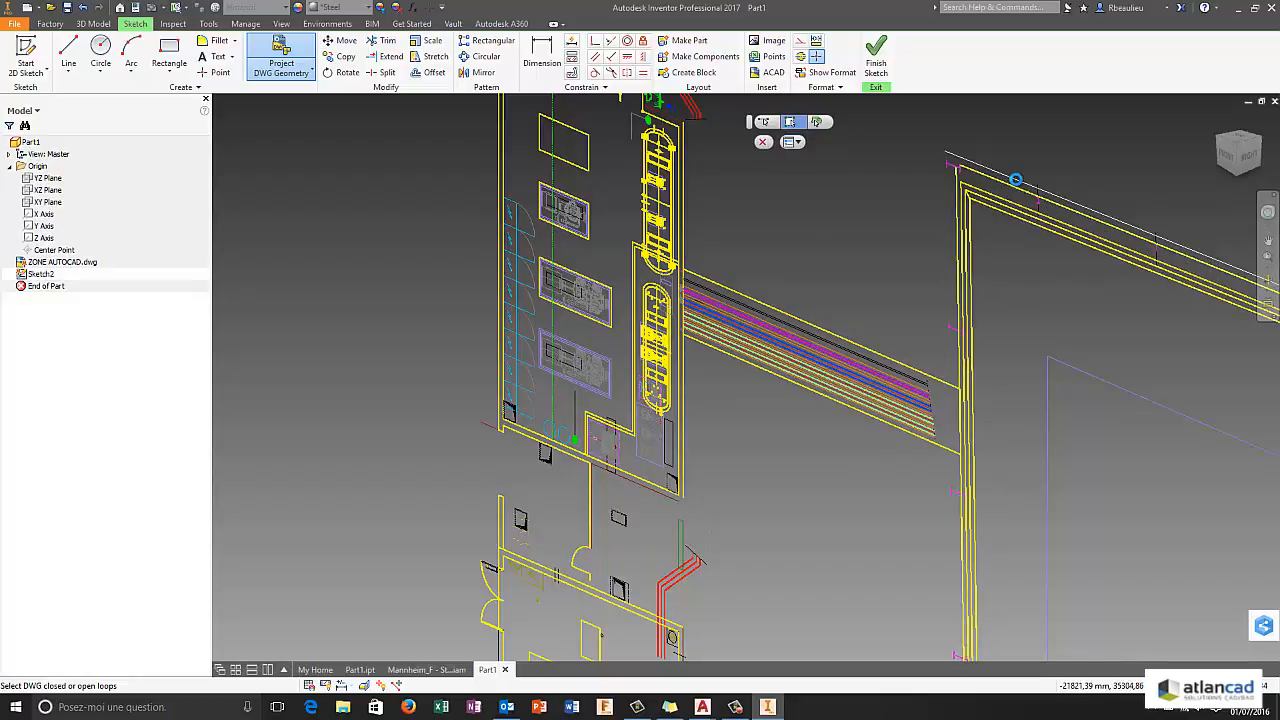
left_click(951, 164)
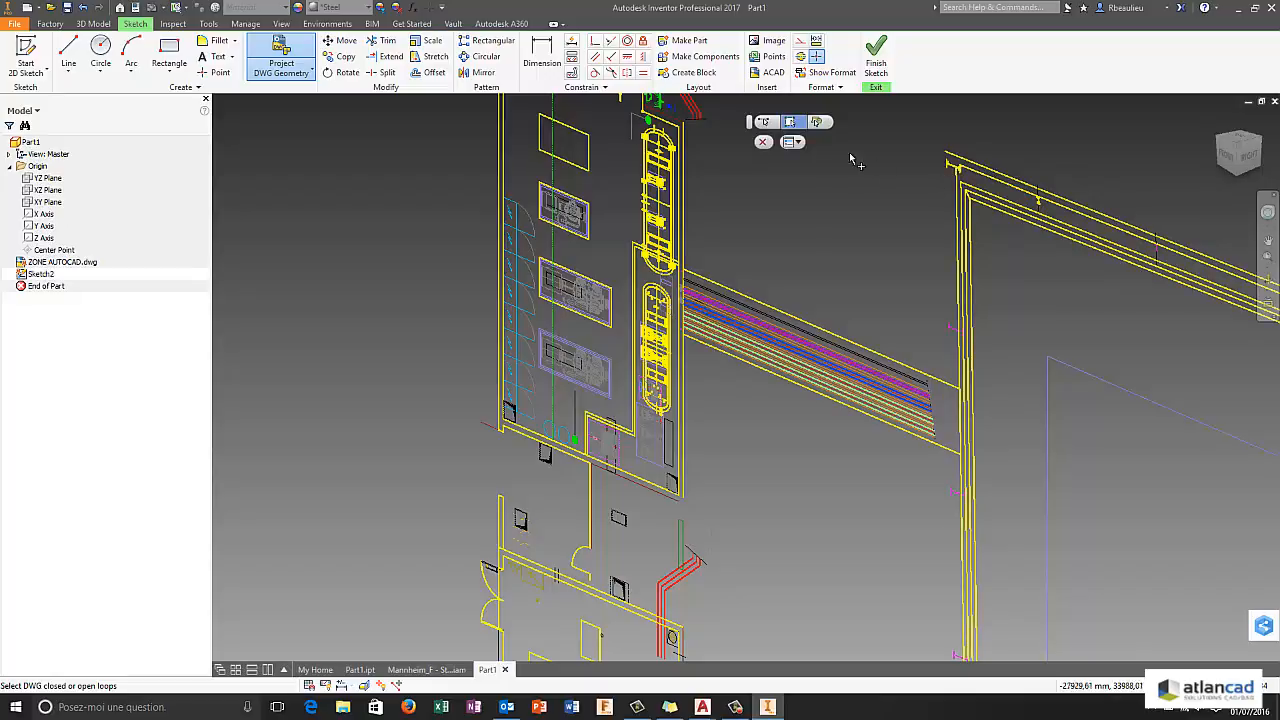
- Project the column marker blocks along the large hall's upper wall into the sketch as DWG blocks
left_click(822, 123)
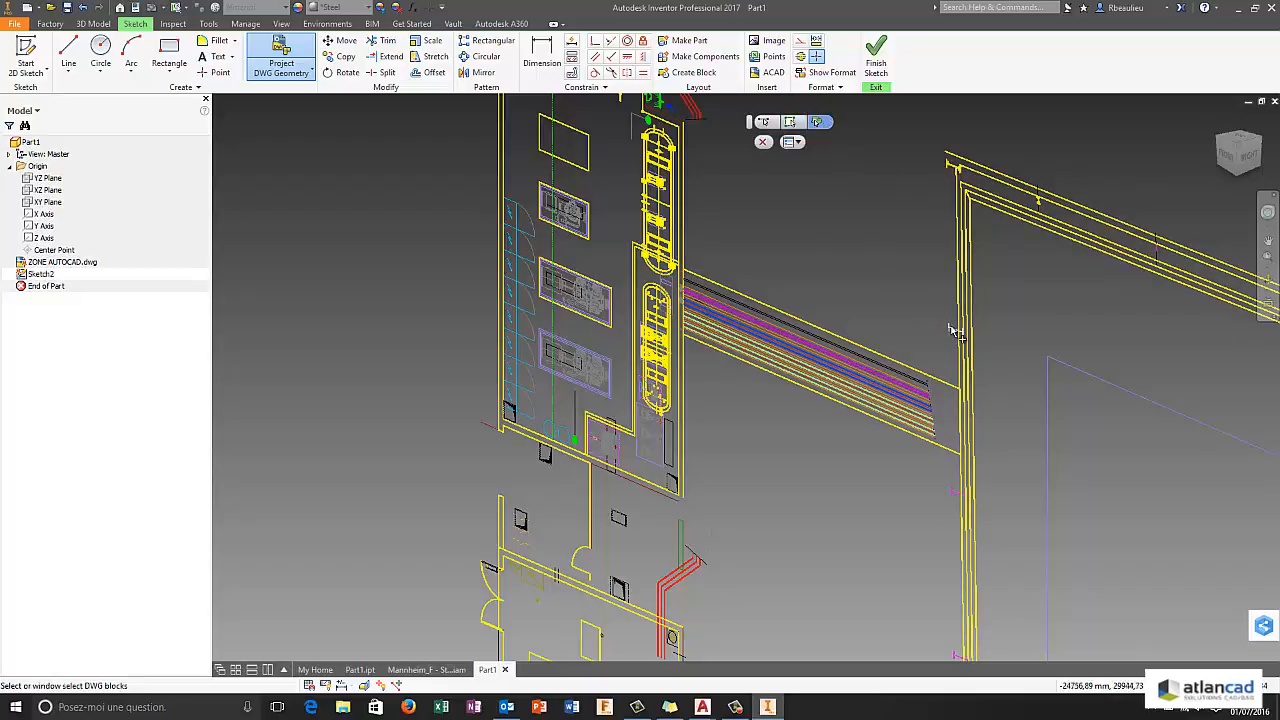
left_click(1156, 253)
middle_click_drag(1112, 262, 754, 213)
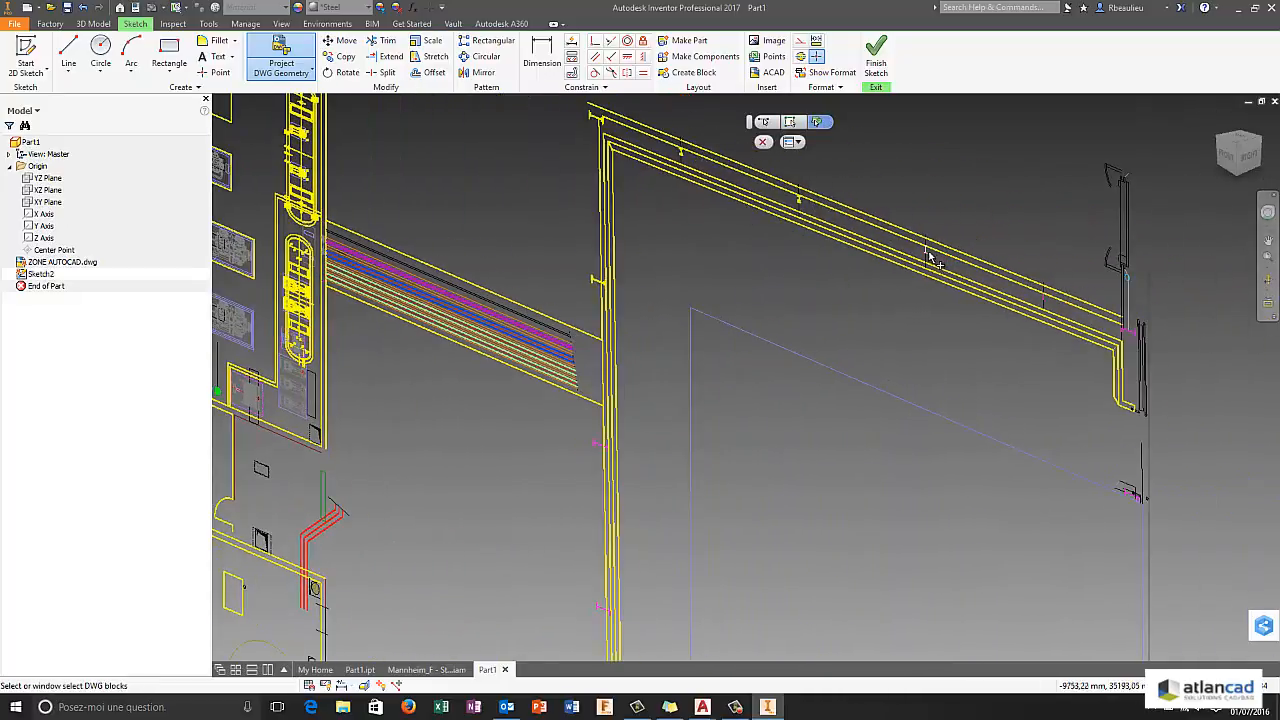
left_click(930, 258)
left_click(1047, 296)
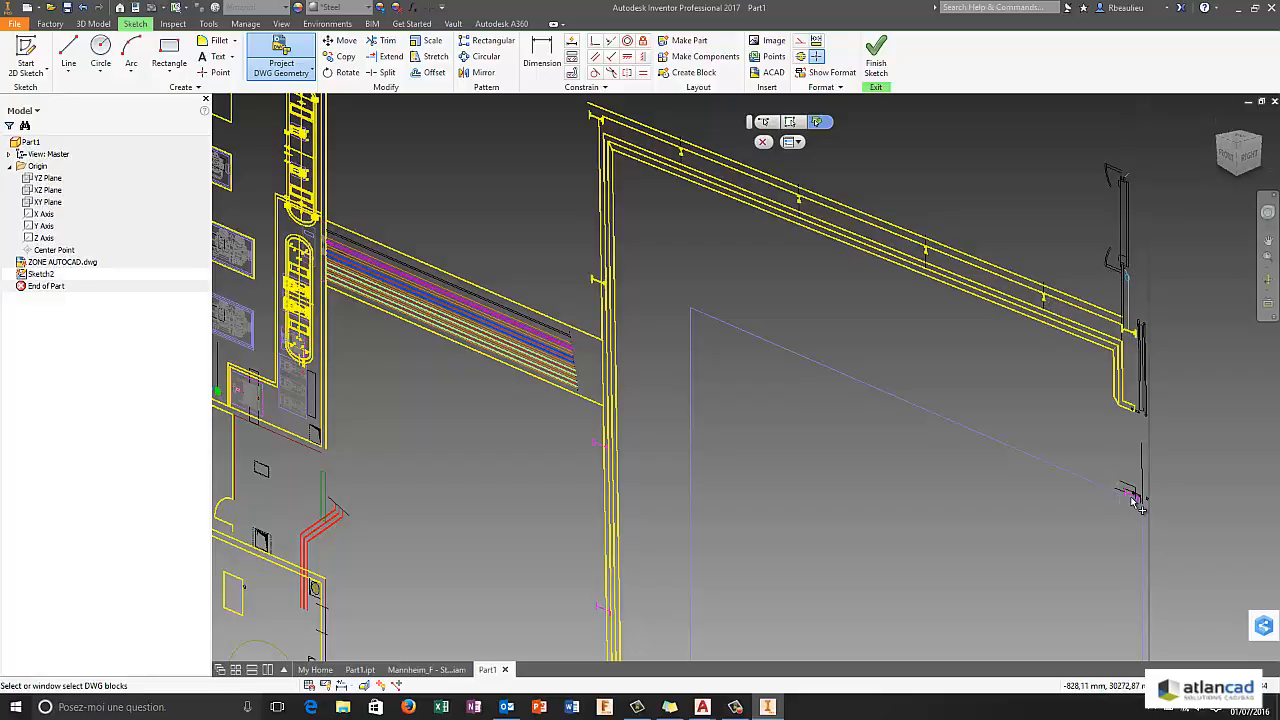
- Project the column marker blocks along the large hall's long side wall, down to its lower corner, as DWG blocks
middle_click_drag(955, 543, 714, 400)
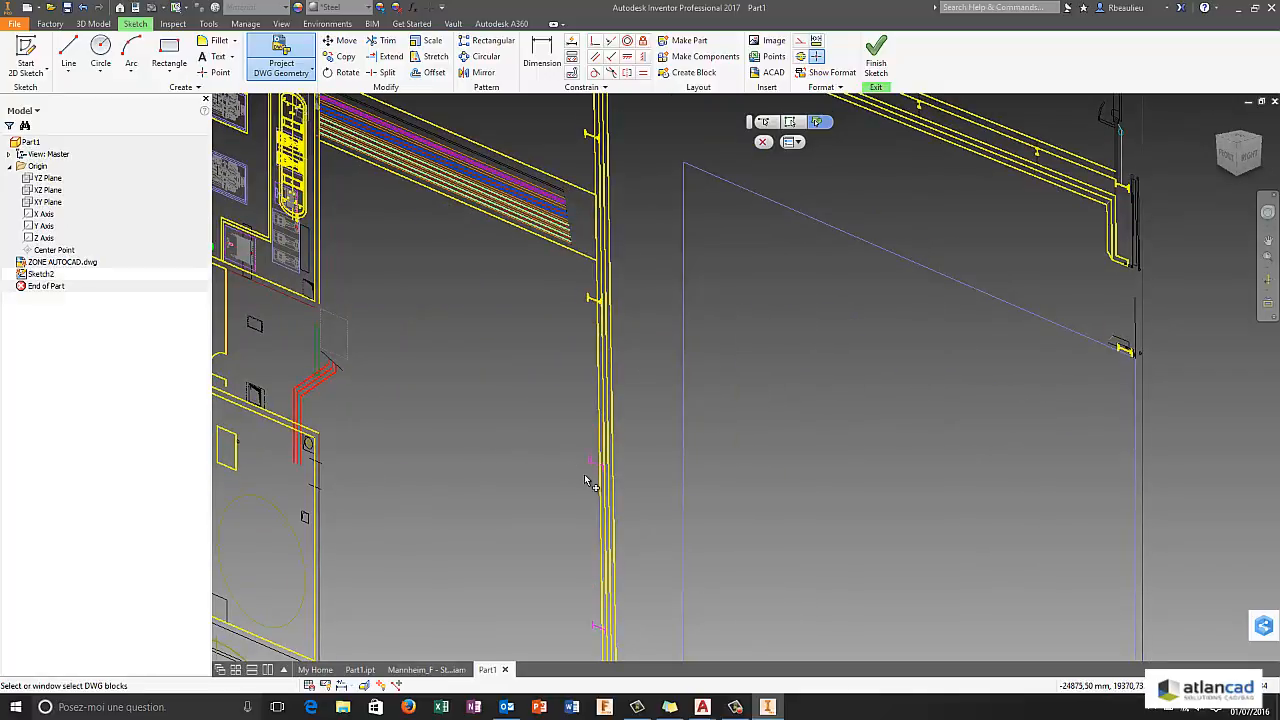
middle_click_drag(538, 532, 631, 318)
scroll(664, 364, "up", 3)
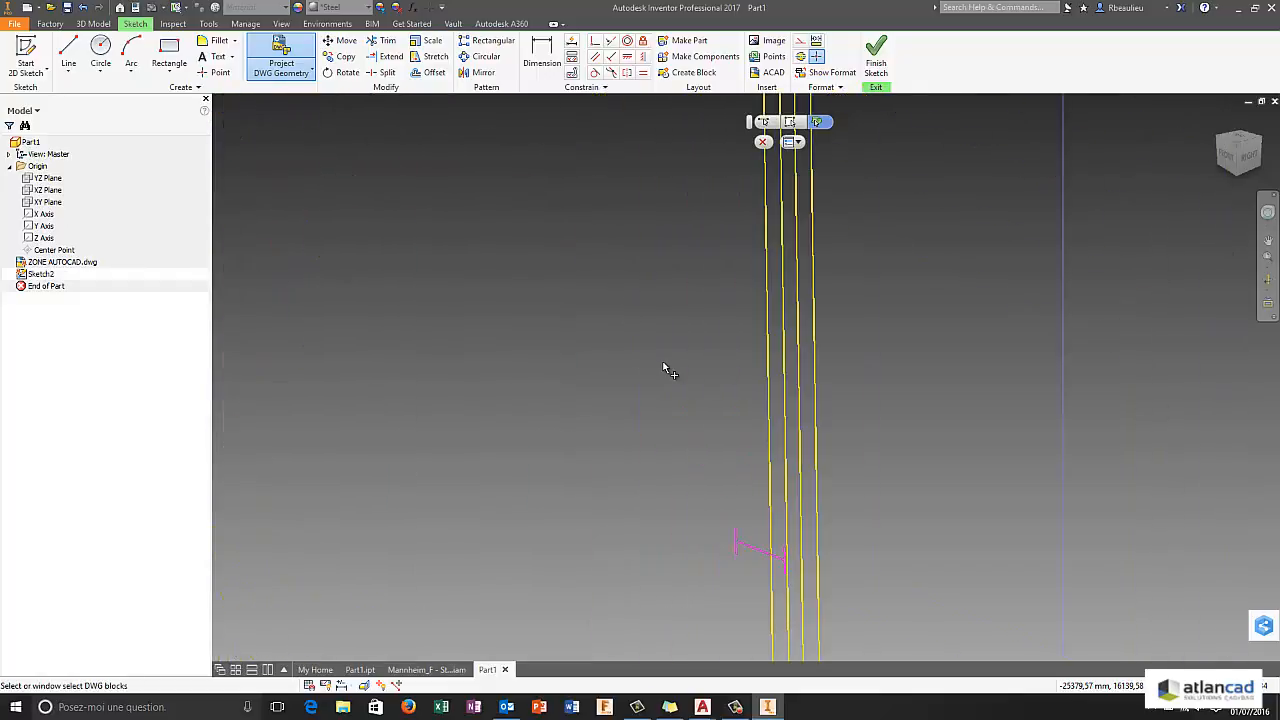
scroll(668, 390, "down", 5)
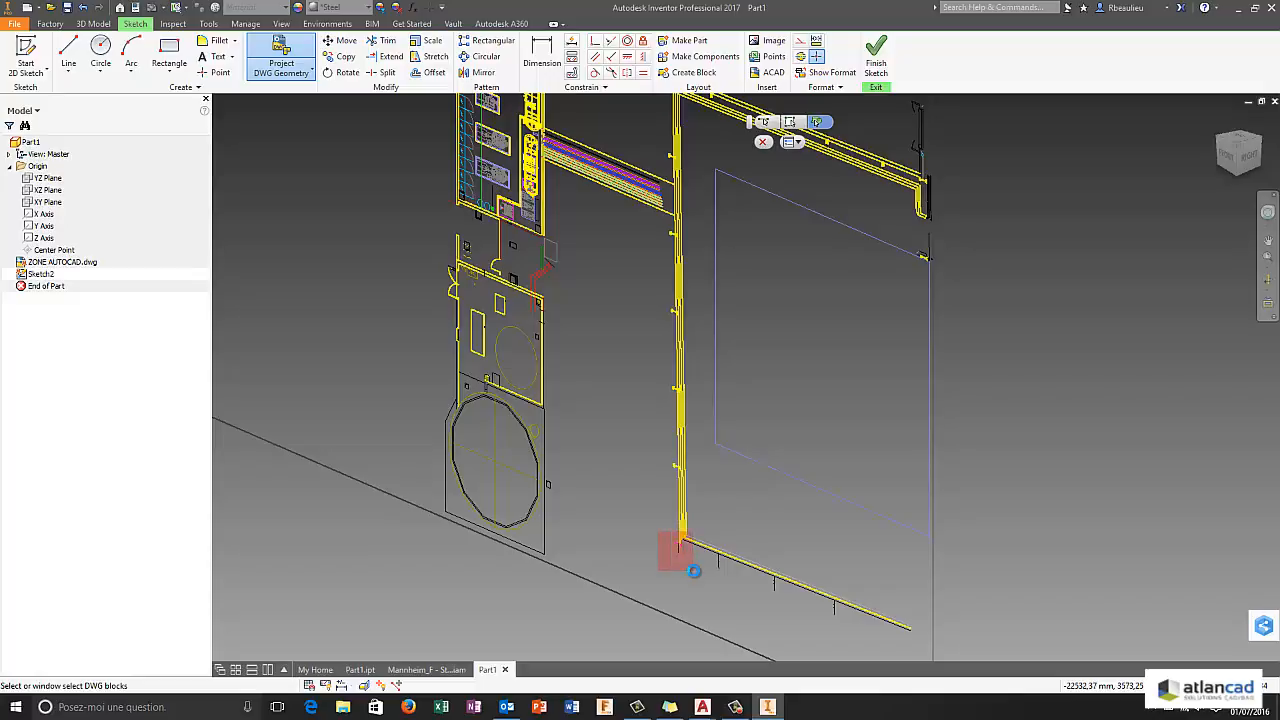
scroll(770, 575, "up", 5)
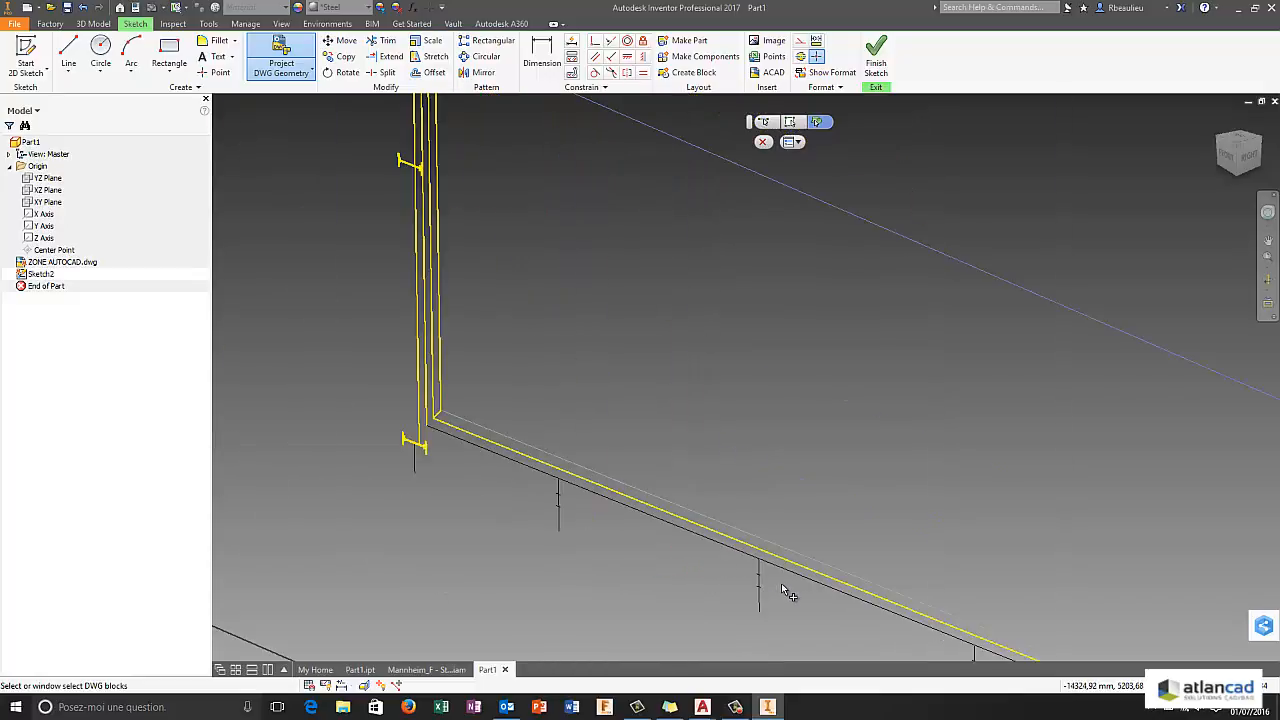
scroll(789, 591, "down", 4)
- Project the small round fitting beside the large tank and the three small equipment units below the oblong blocks as DWG blocks
middle_click_drag(528, 421, 722, 427)
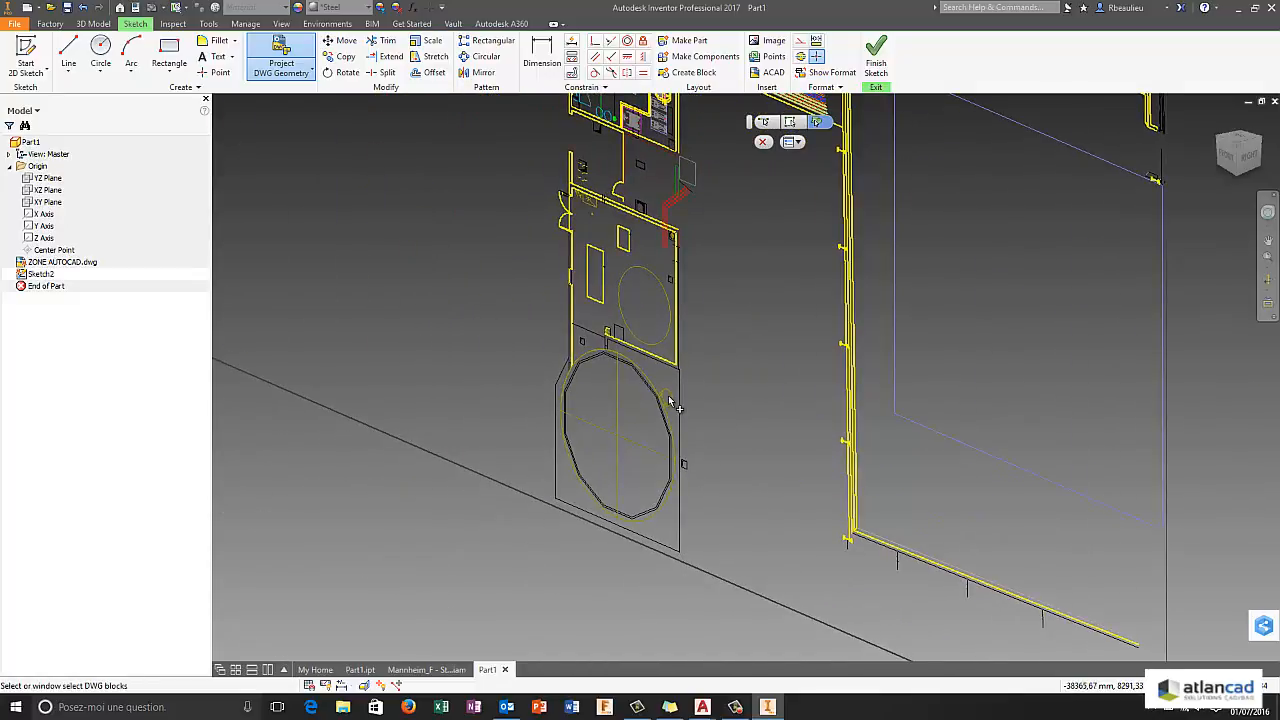
left_click(668, 397)
mouse_move(652, 115)
middle_mouse_down()
mouse_move(667, 166)
mouse_move(652, 284)
middle_mouse_up()
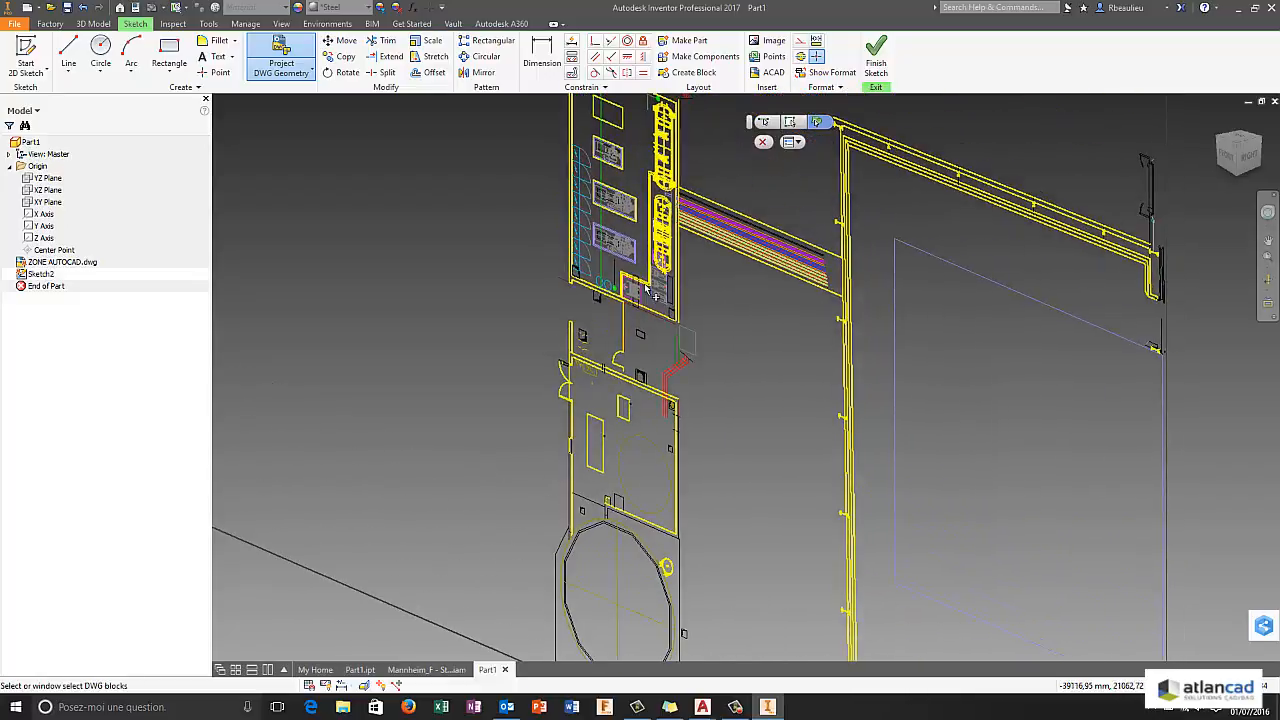
left_click(658, 284)
left_click(660, 300)
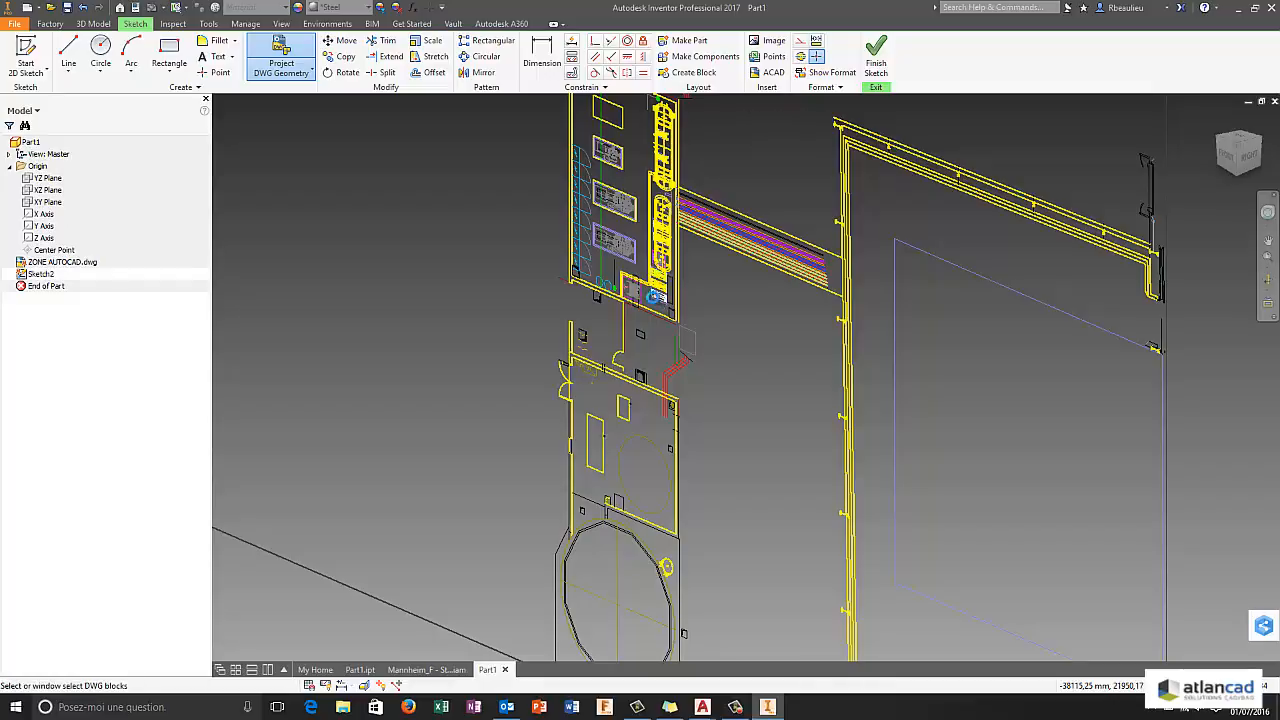
scroll(620, 255, "up", 3)
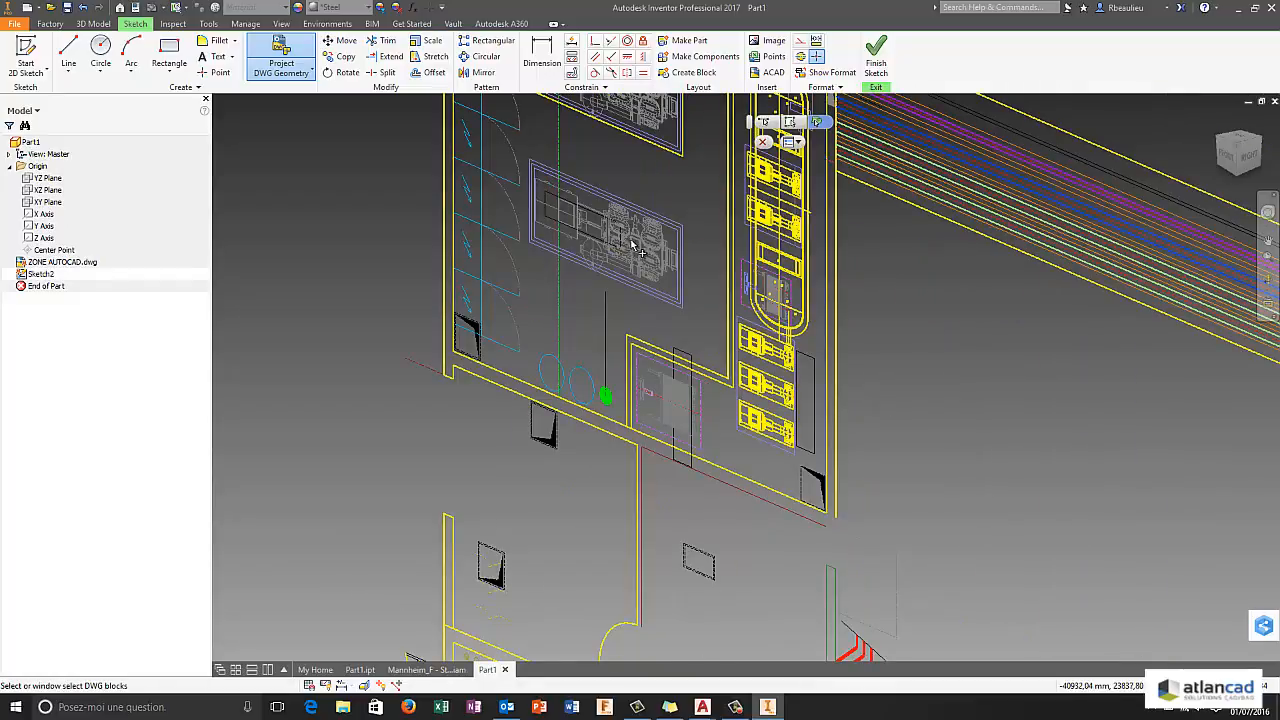
- Project the row of quarter-circle door swings along the upper room's outer wall as DWG loops
scroll(583, 215, "down", 5)
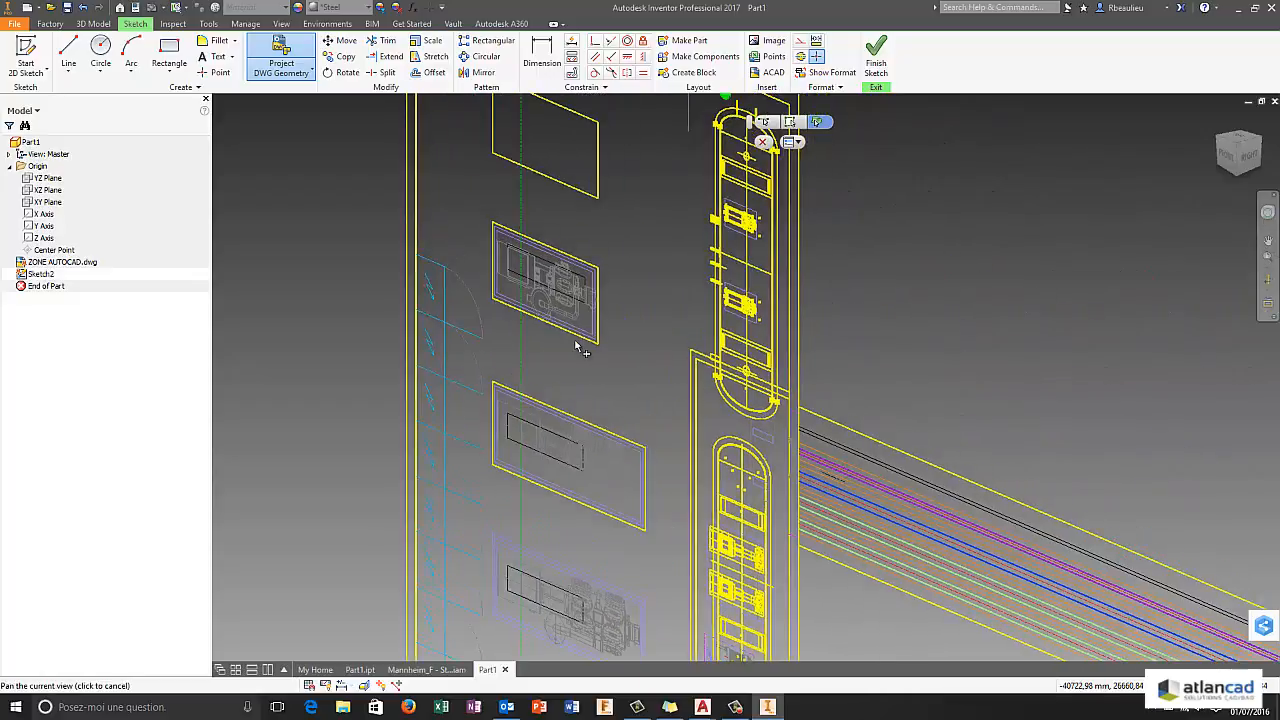
scroll(643, 323, "down", 2)
left_click(790, 121)
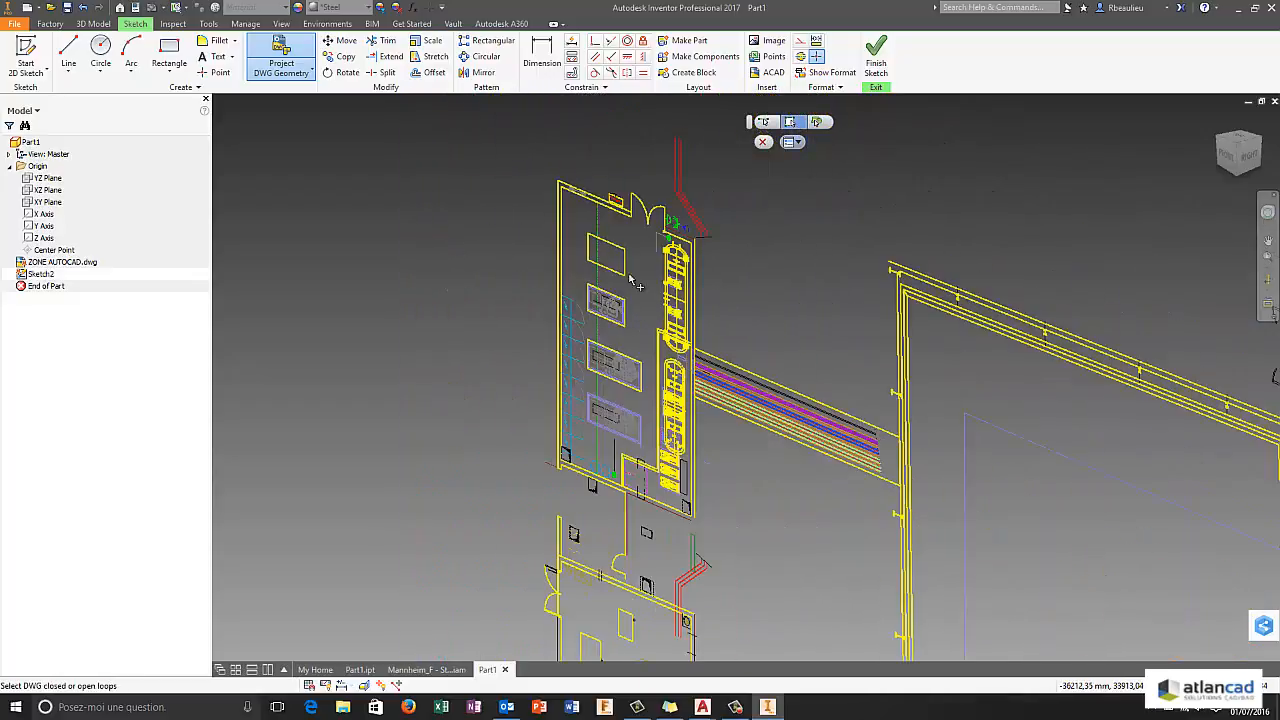
scroll(645, 428, "up", 4)
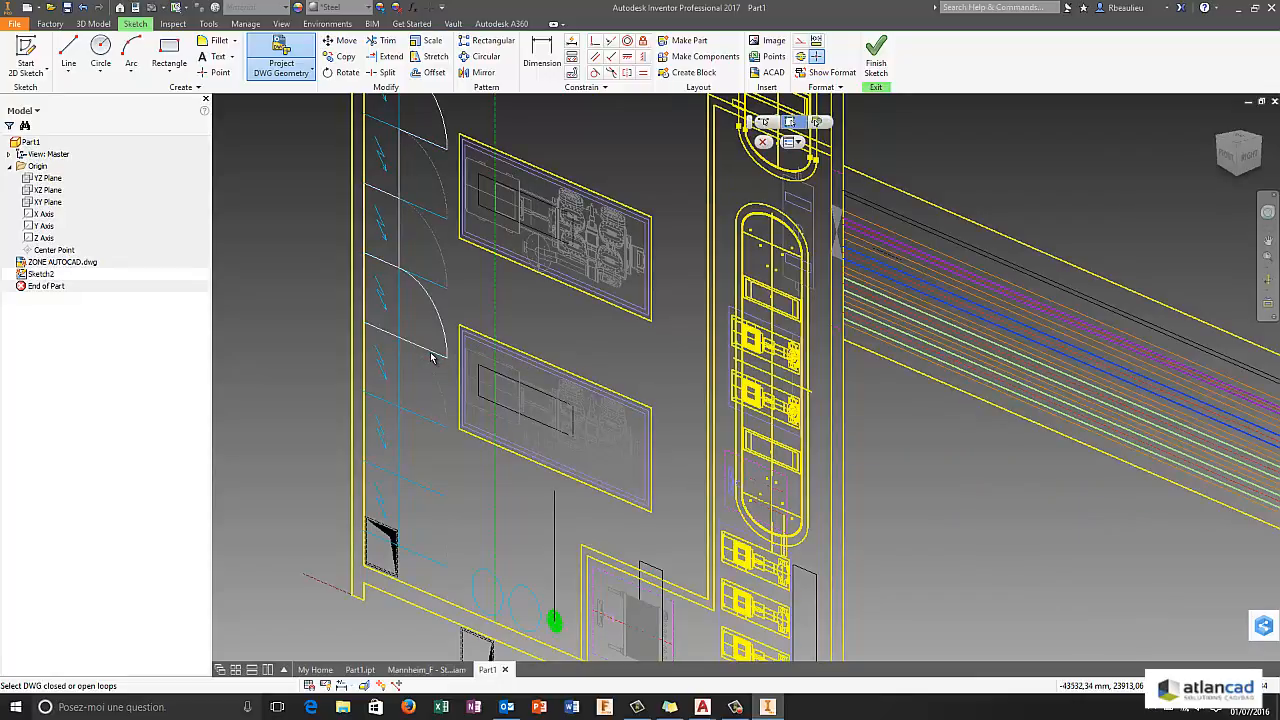
left_click(418, 286)
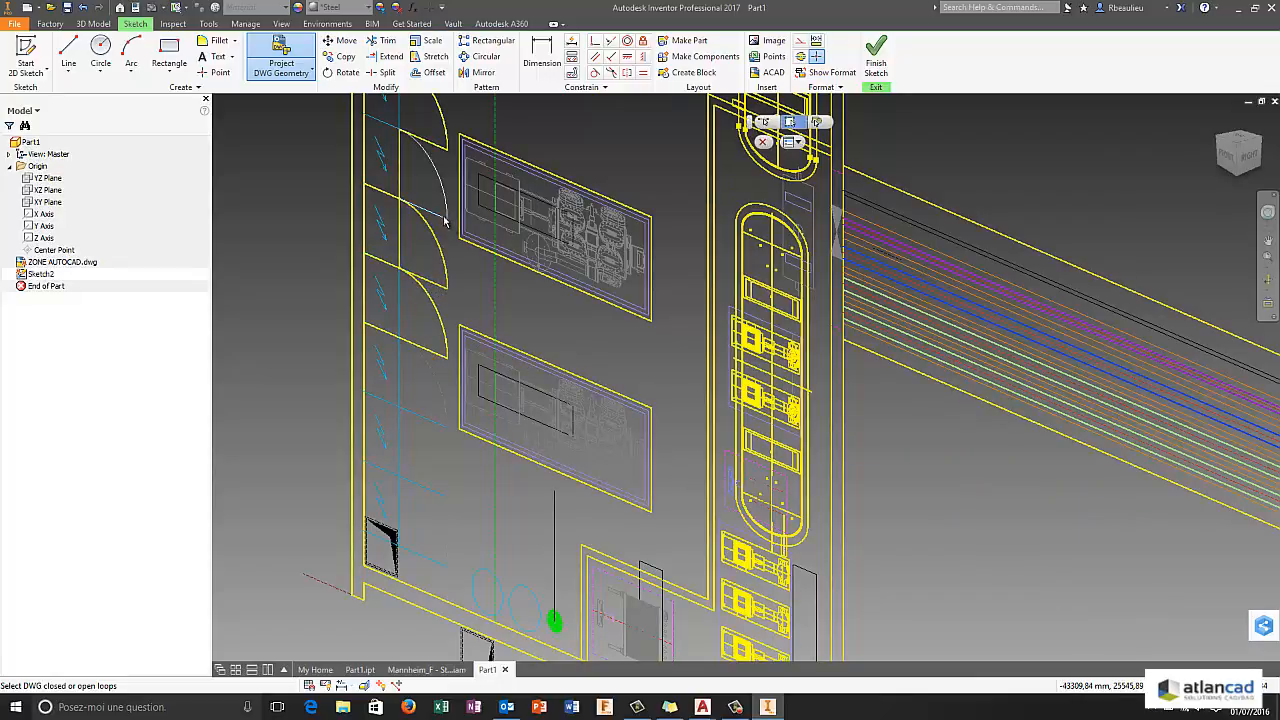
left_click(398, 194)
left_click(416, 418)
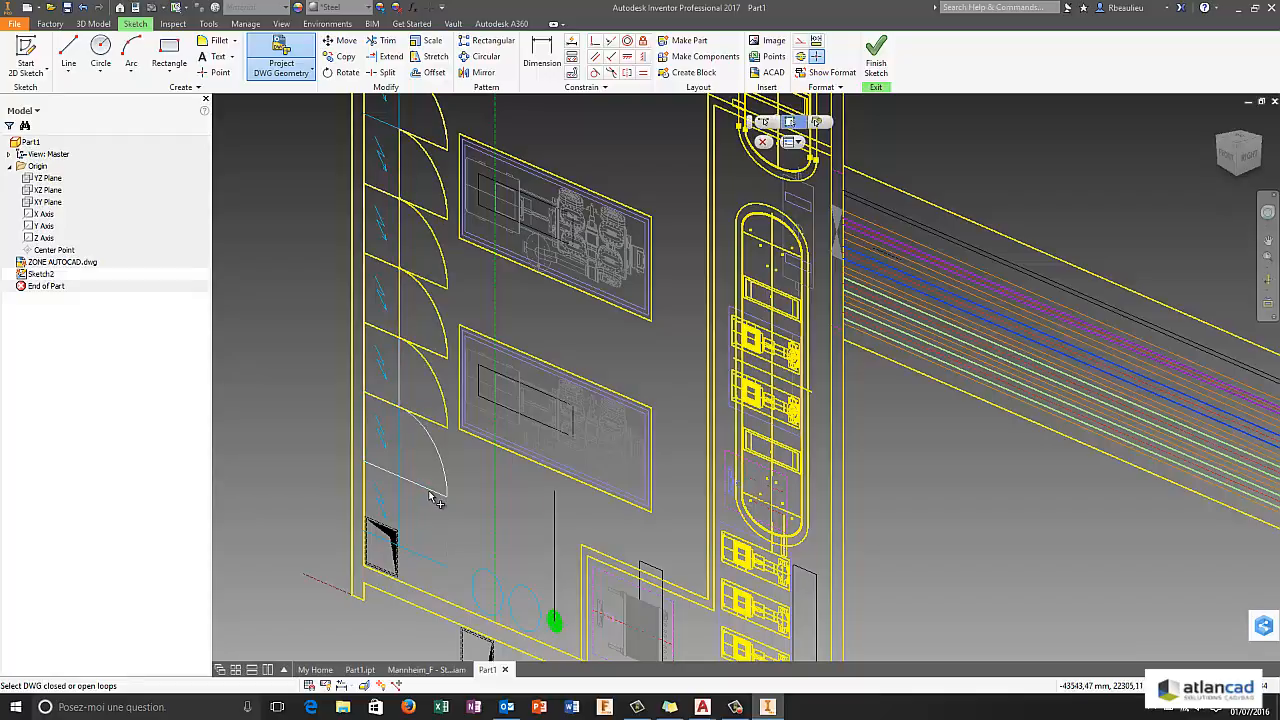
left_click(436, 498)
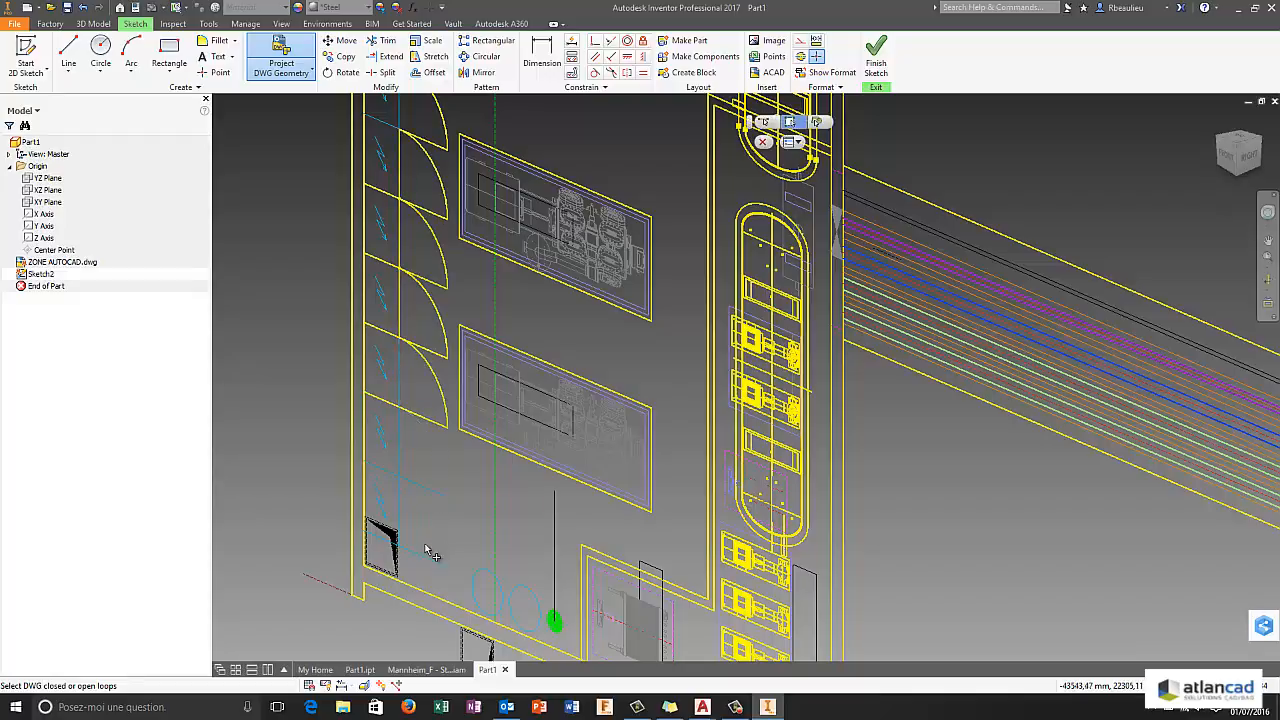
- Project the two circles beside the green marker in the upper room's lower corner as DWG loops
left_click(489, 578)
left_click(524, 589)
scroll(526, 567, "up", 3)
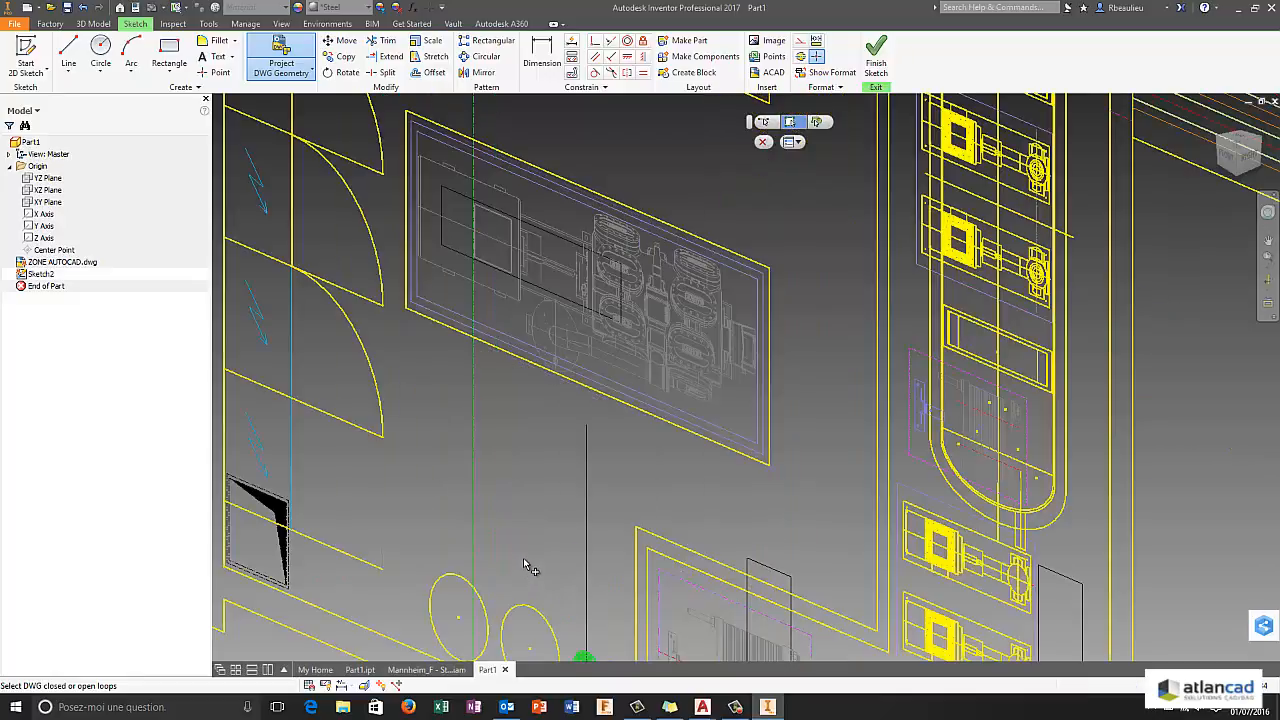
- Project the rectangular machine outline and the narrow rectangle crossing it in the upper room's small enclosure as DWG loops
scroll(528, 567, "down", 5)
middle_click_drag(528, 567, 528, 466)
scroll(580, 506, "up", 3)
scroll(586, 513, "up", 3)
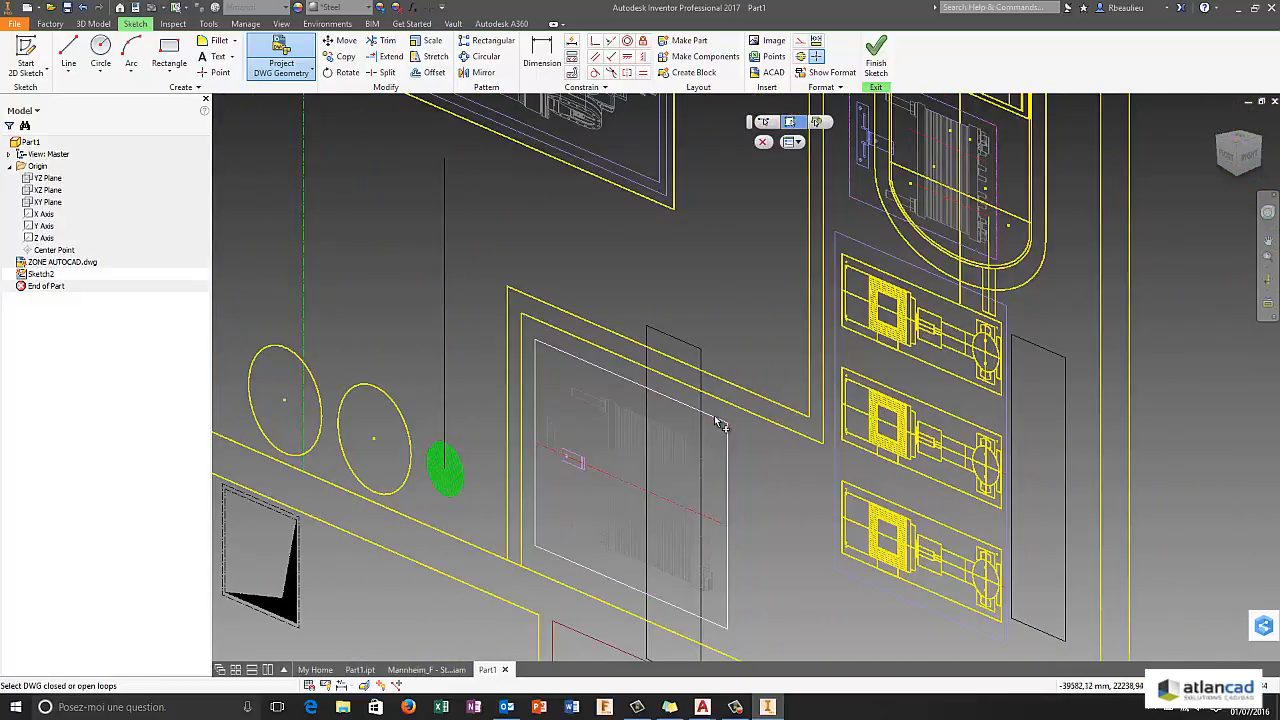
left_click(817, 123)
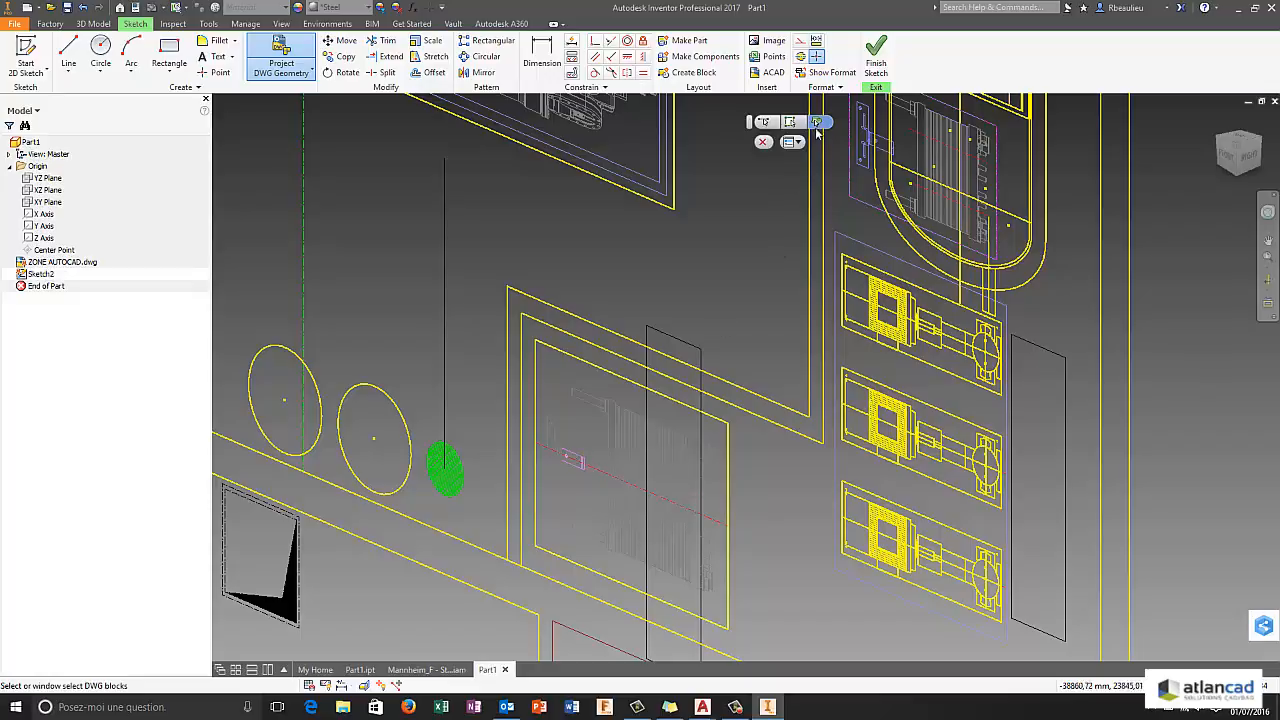
left_click(790, 122)
scroll(520, 362, "down", 4)
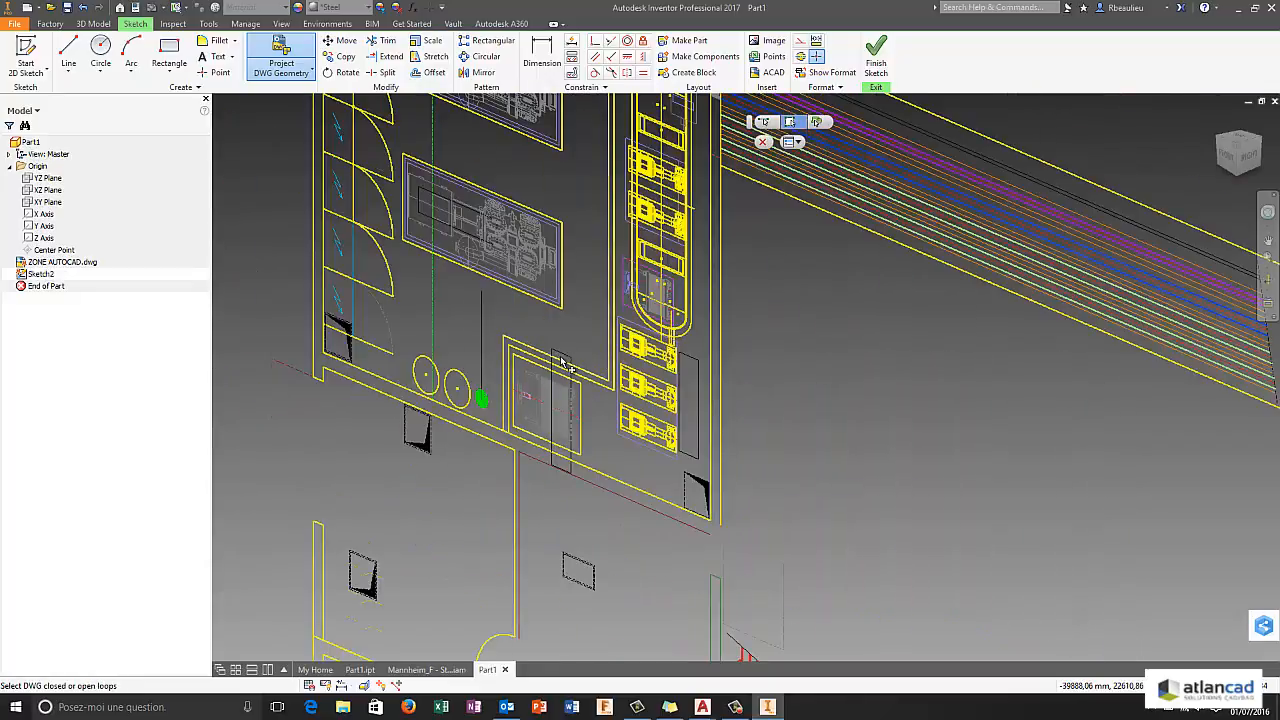
left_click(562, 355)
- Project the outer wall lines around the window opening of the lower room as DWG loops
mouse_move(414, 628)
middle_mouse_down()
mouse_move(534, 508)
mouse_move(542, 270)
middle_mouse_up()
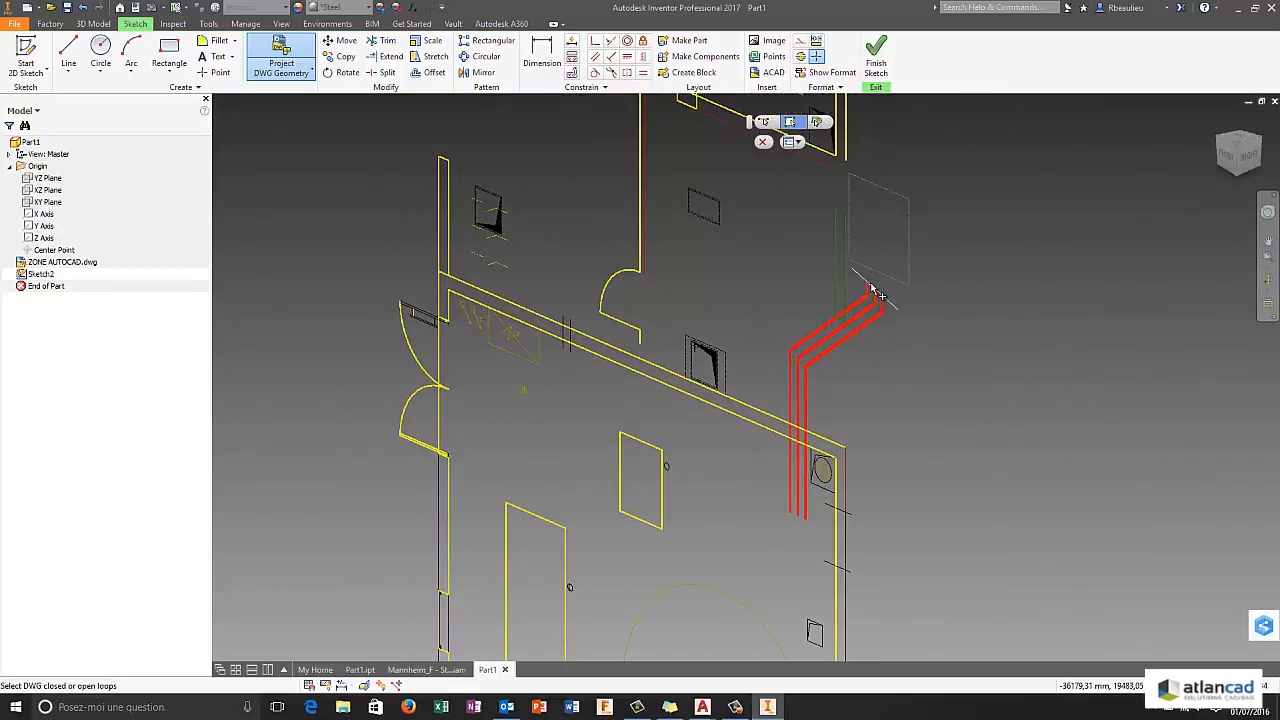
middle_click_drag(548, 578, 576, 482)
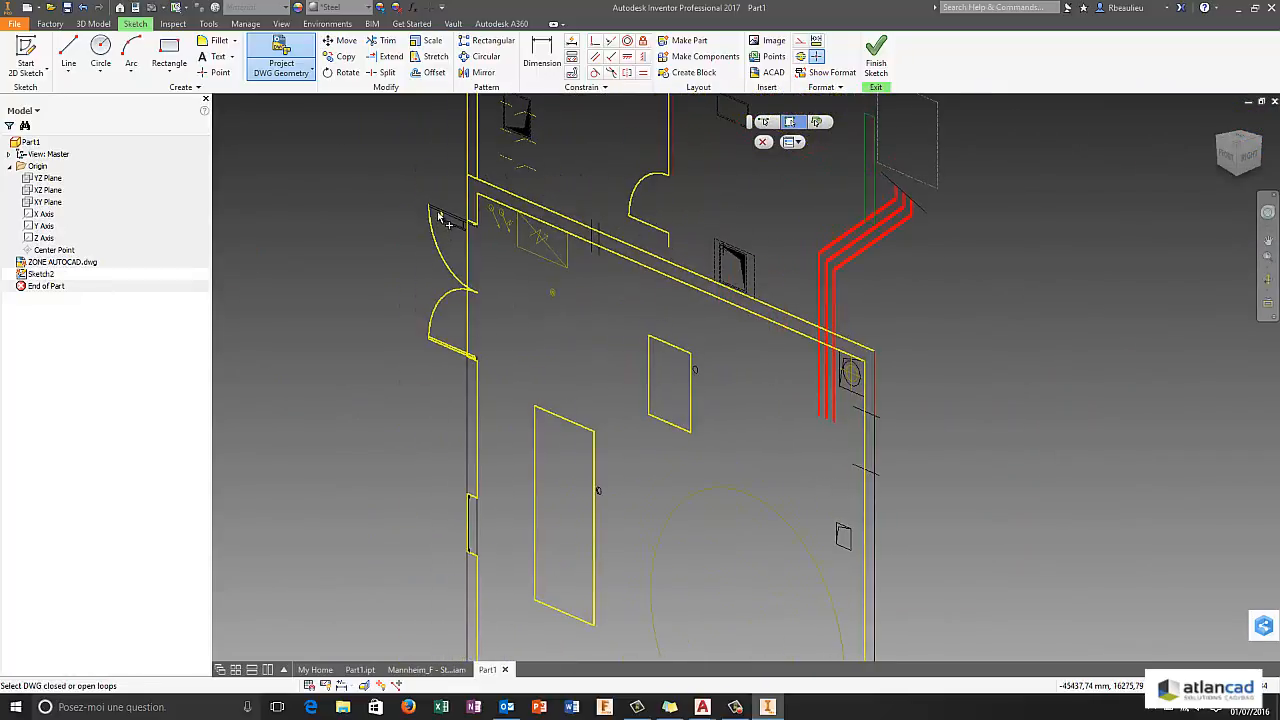
scroll(532, 325, "up", 3)
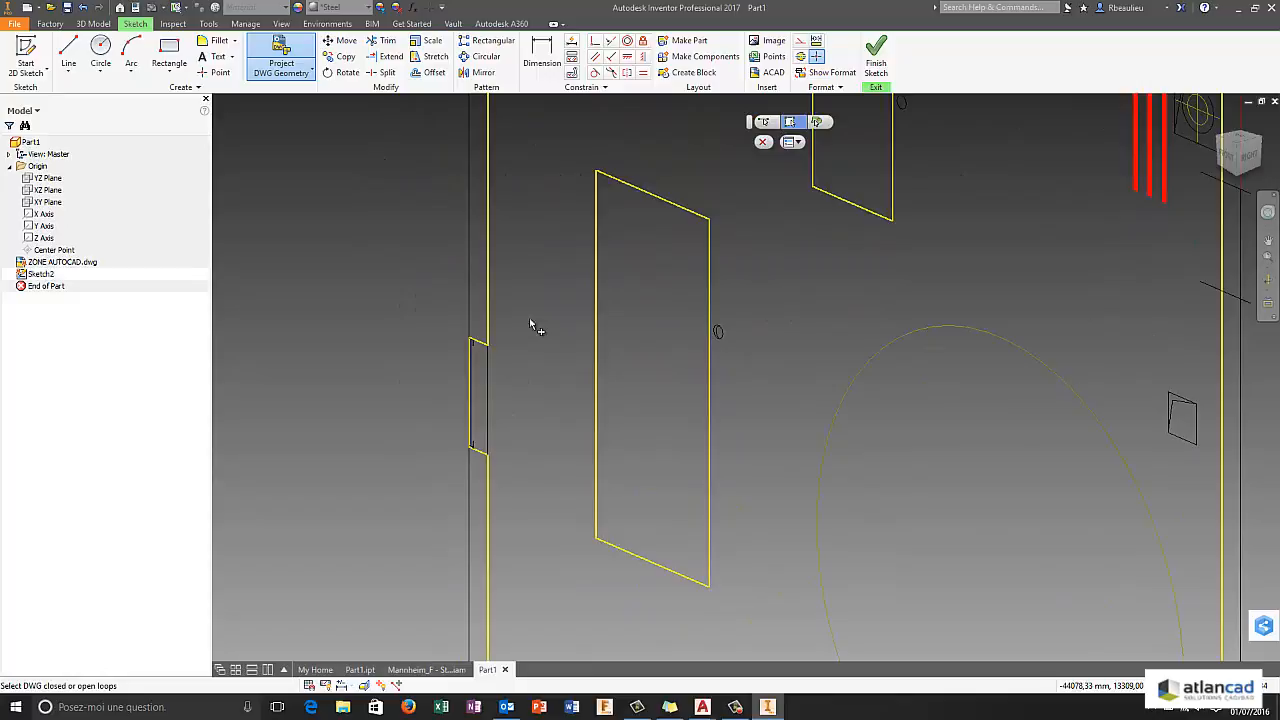
left_click(487, 404)
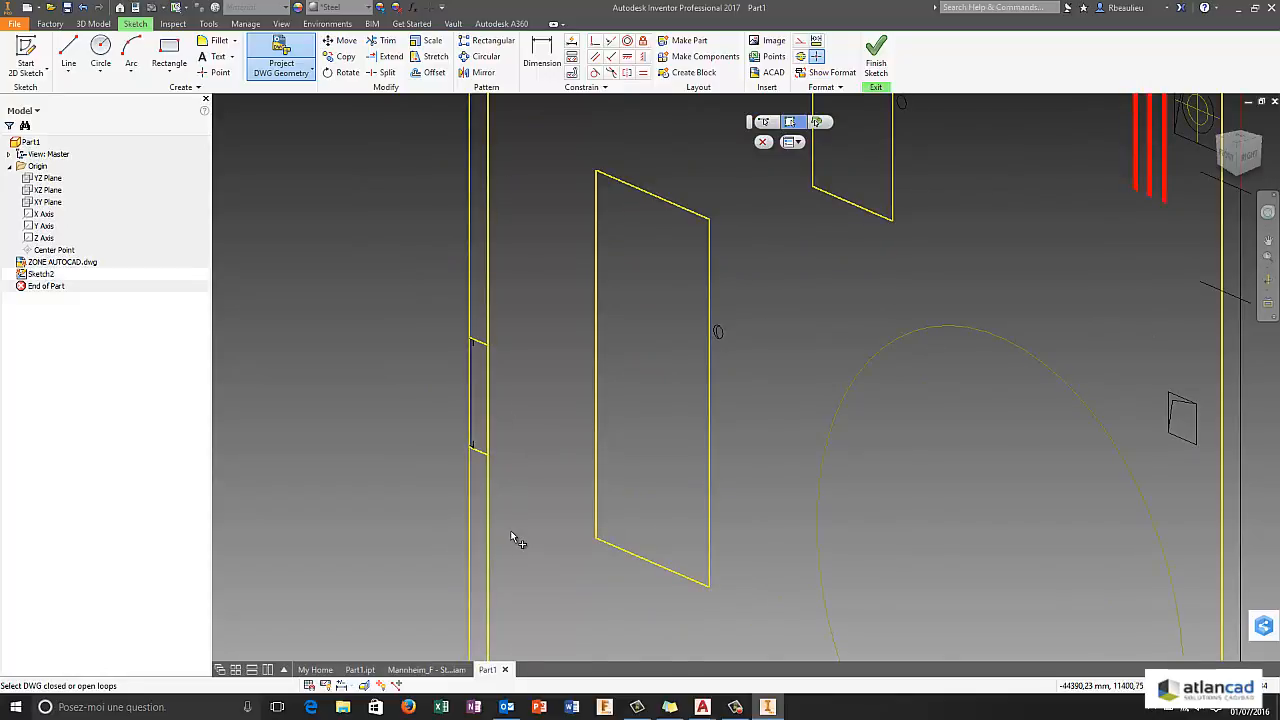
- Project the lower room's dividing wall line and the small rectangle standing against that wall as DWG loops
scroll(517, 540, "down", 4)
left_click(586, 410)
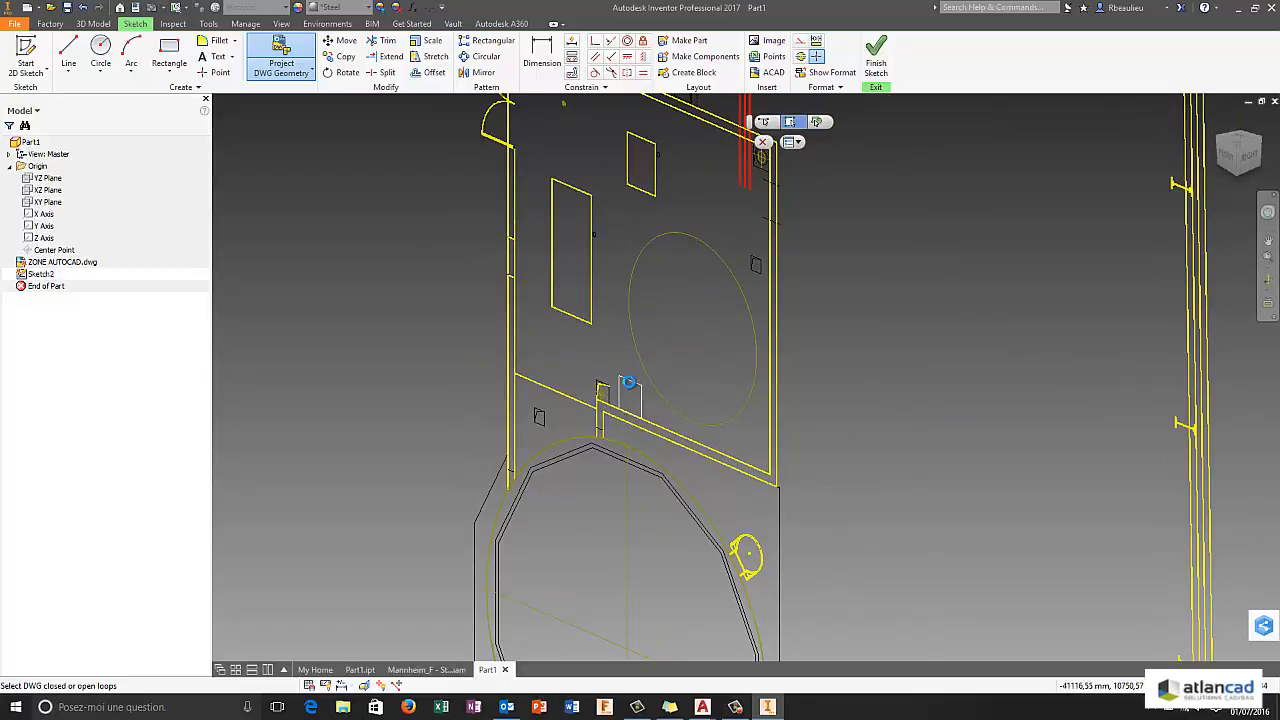
left_click(630, 393)
- Project the large tank's polygonal and circular outlines and the boundary surrounding the tank as DWG loops
left_click(583, 447)
left_click(583, 442)
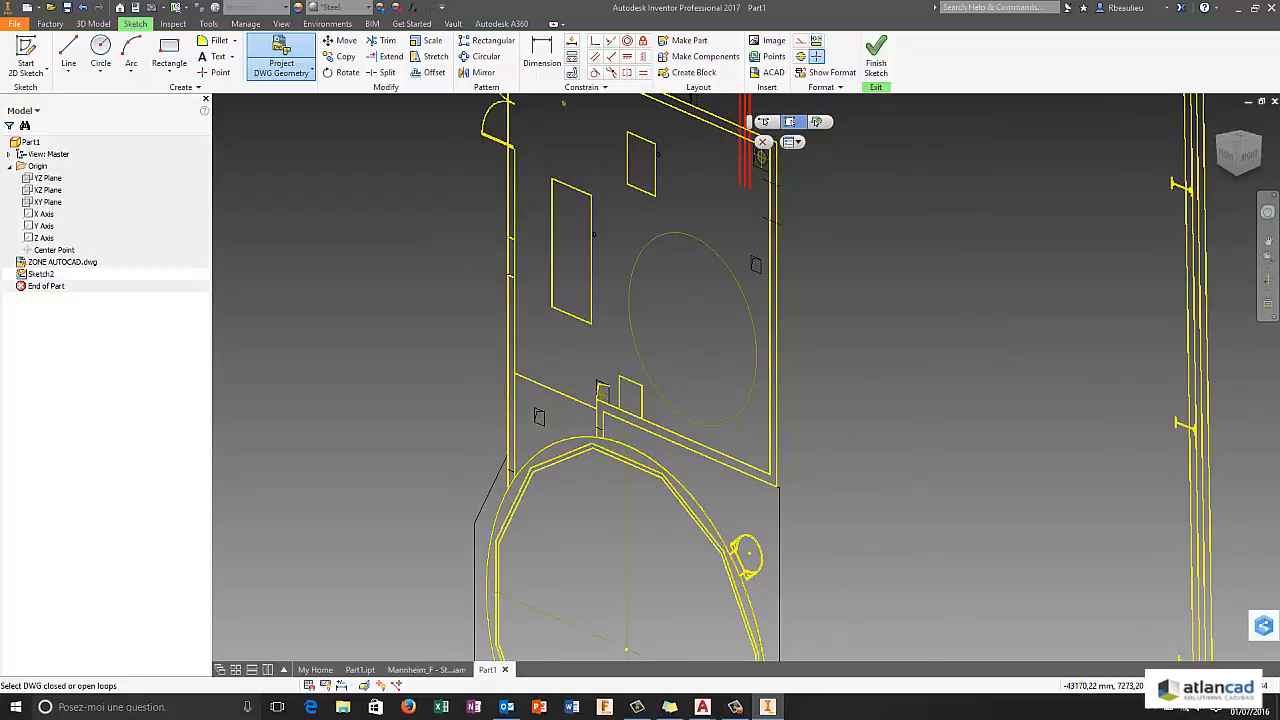
middle_click_drag(567, 510, 606, 348)
left_click(522, 345)
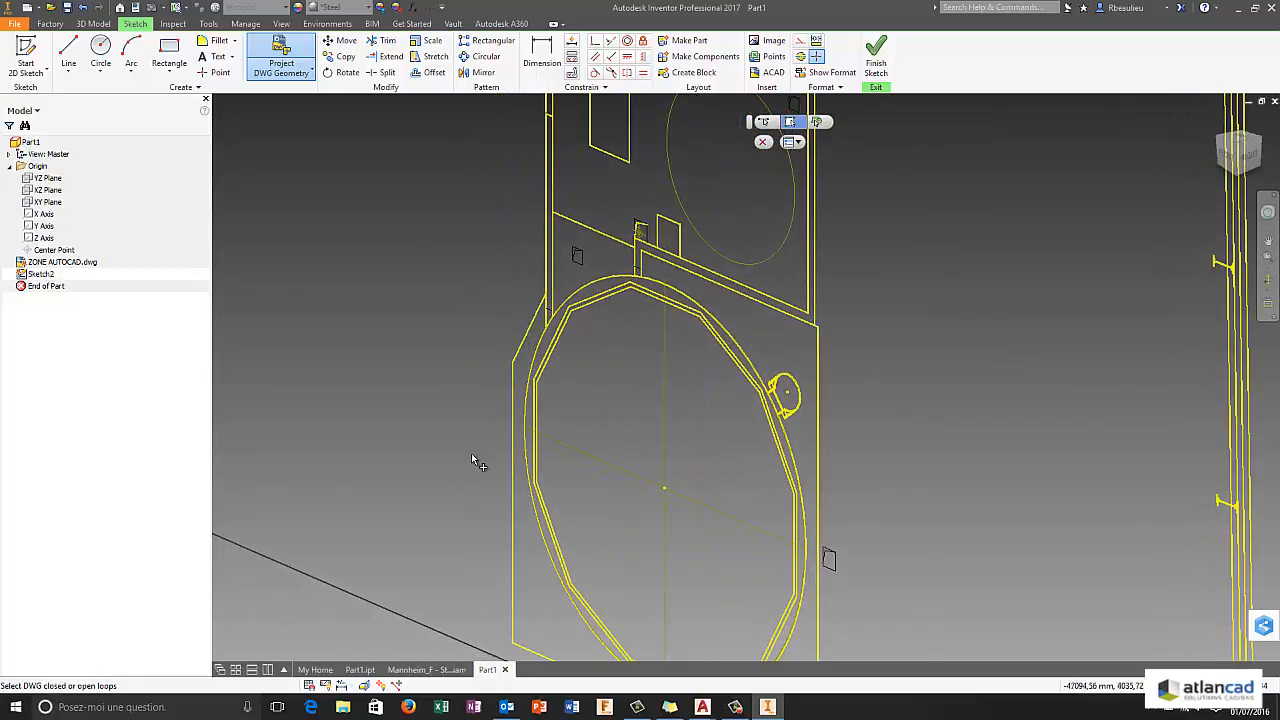
- Project the rectangle outside the wall between the upper and lower rooms, near the red pipes, as a DWG loop
scroll(661, 500, "up", 2)
scroll(550, 475, "down", 5)
middle_click_drag(609, 243, 578, 432)
scroll(578, 434, "up", 3)
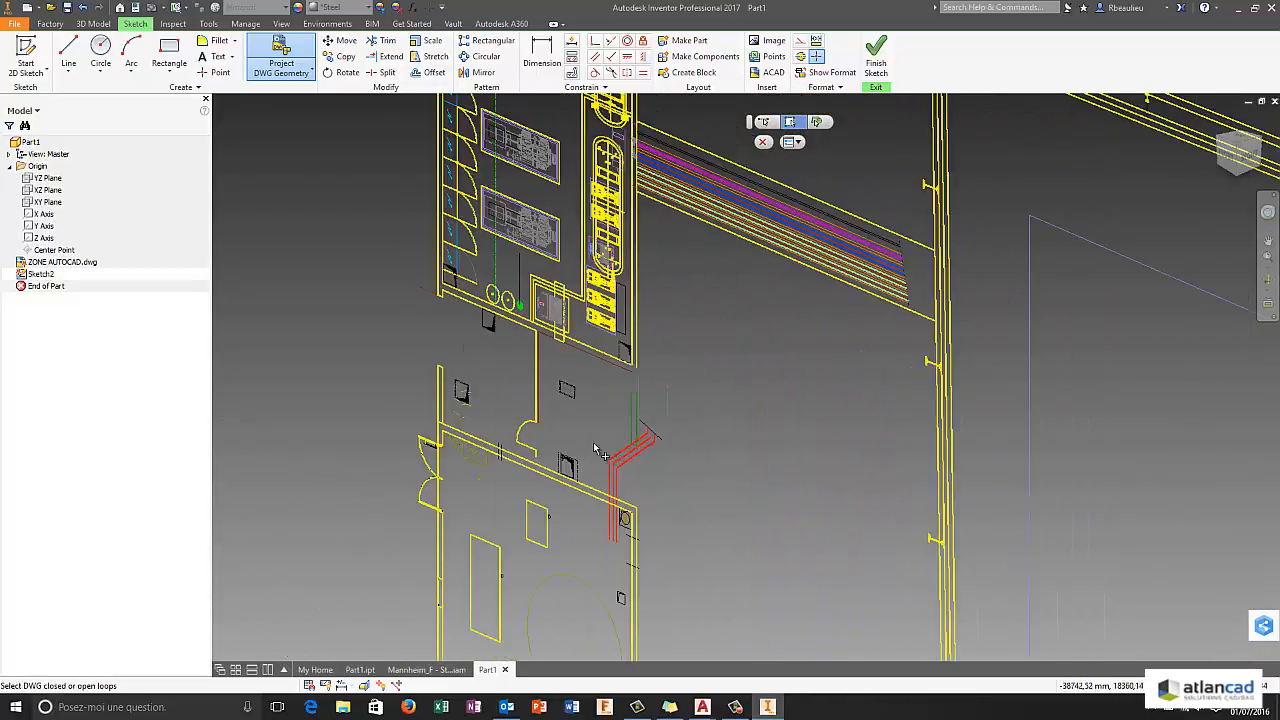
left_click(670, 394)
- Project the thin sliding-door panels and adjoining wall outline at the large hall's far upper corner as DWG loops
middle_click_drag(669, 370, 666, 646)
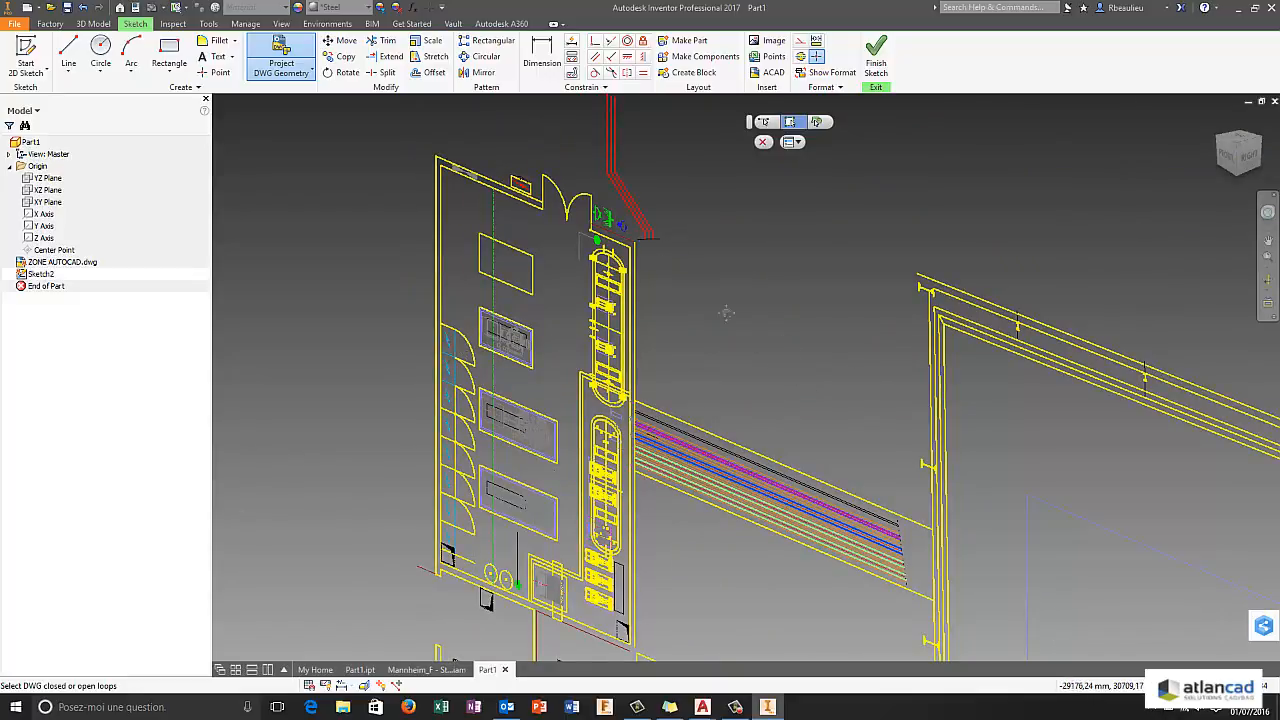
middle_click_drag(727, 313, 367, 167)
middle_click_drag(1036, 275, 907, 408)
scroll(907, 406, "up", 2)
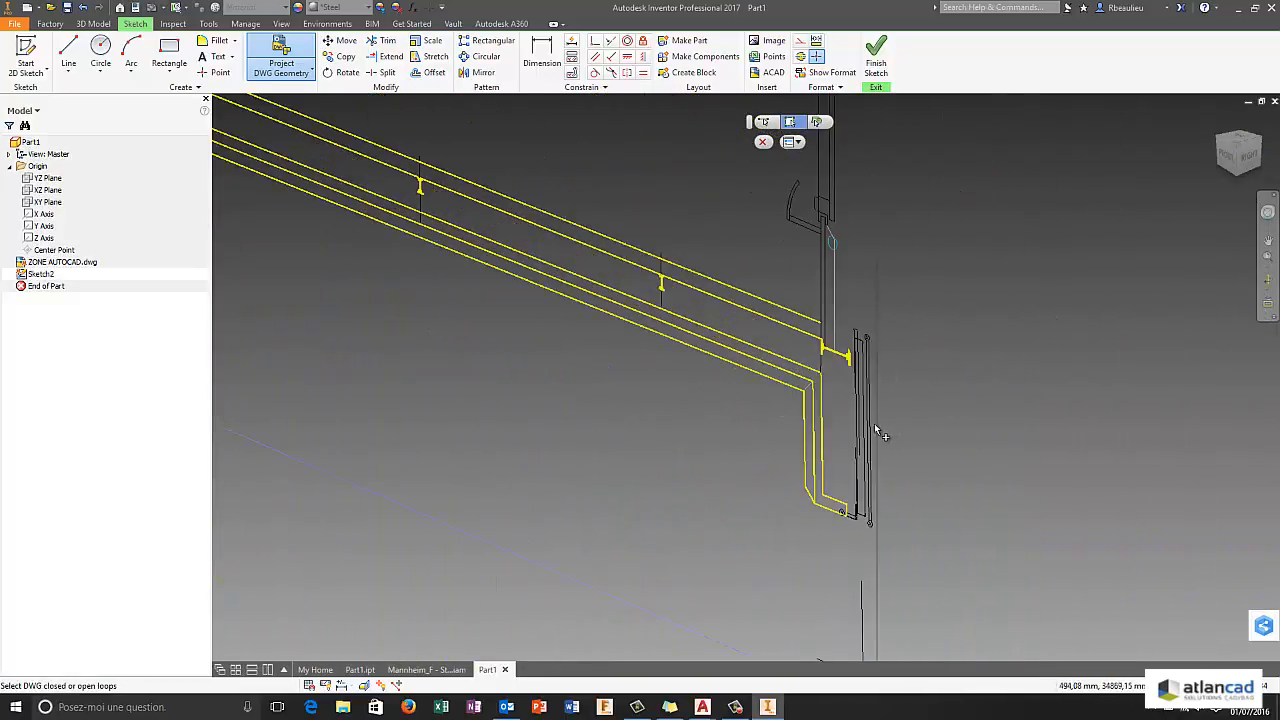
left_click(866, 448)
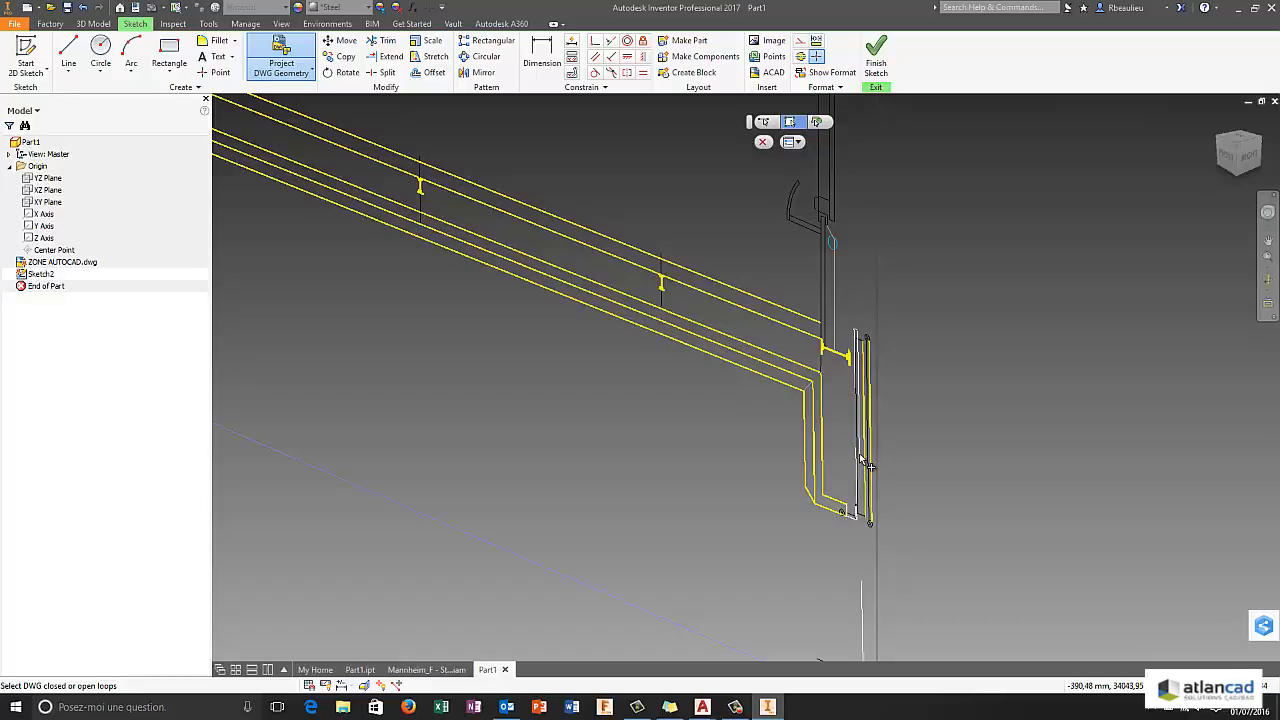
left_click(861, 448)
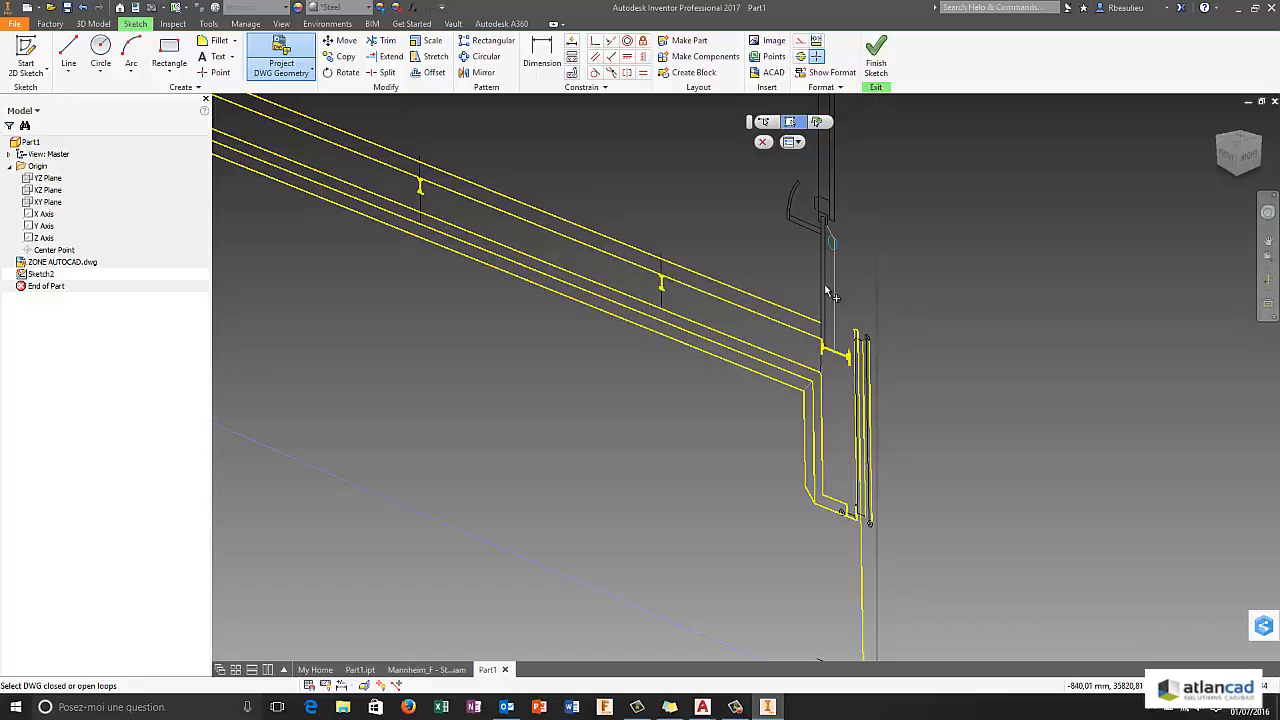
- Project both curved door leaves, the wall line and the frame outlines of the double door above the hall's far corner as DWG loops
left_click(806, 214)
middle_click_drag(805, 215, 788, 402)
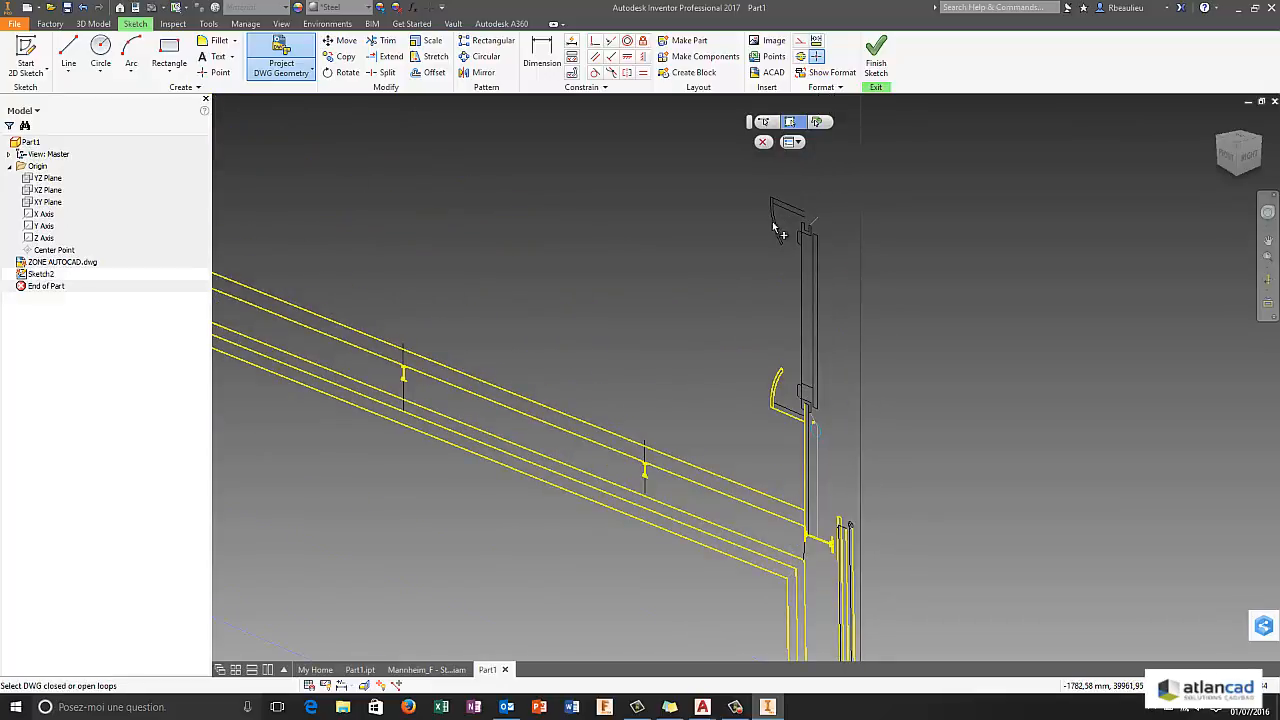
left_click(775, 230)
left_click(816, 264)
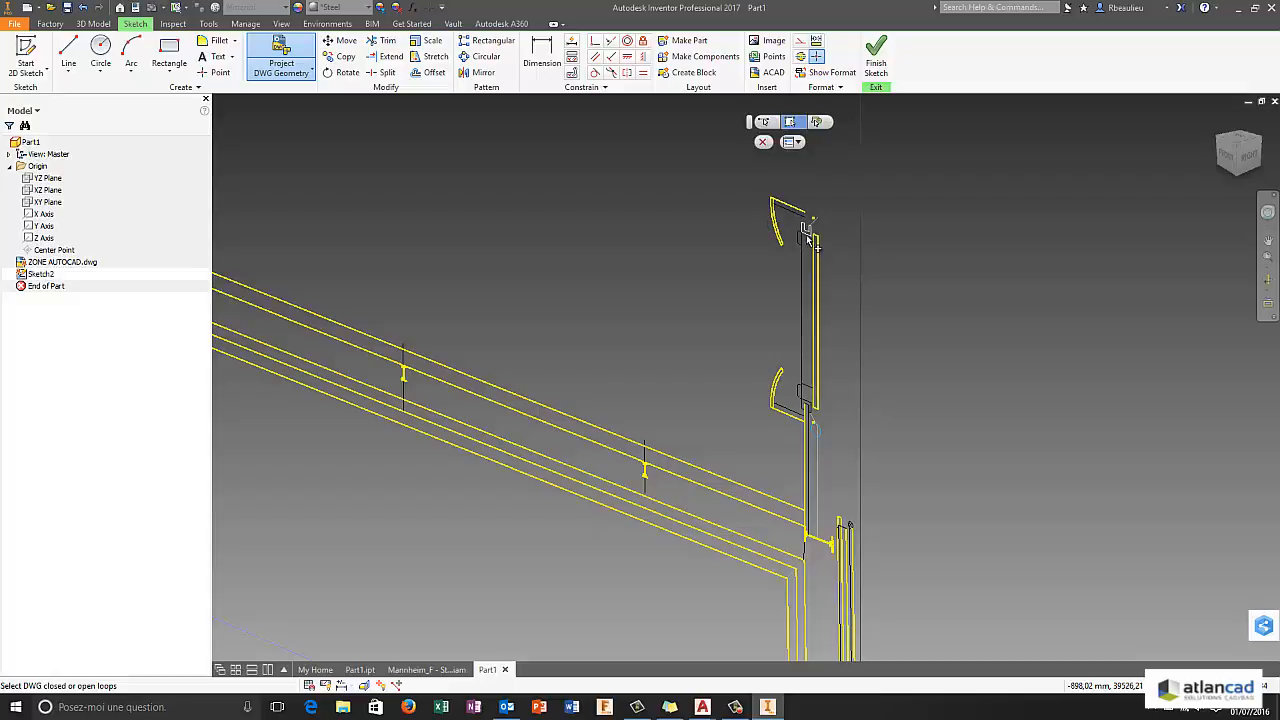
left_click(807, 235)
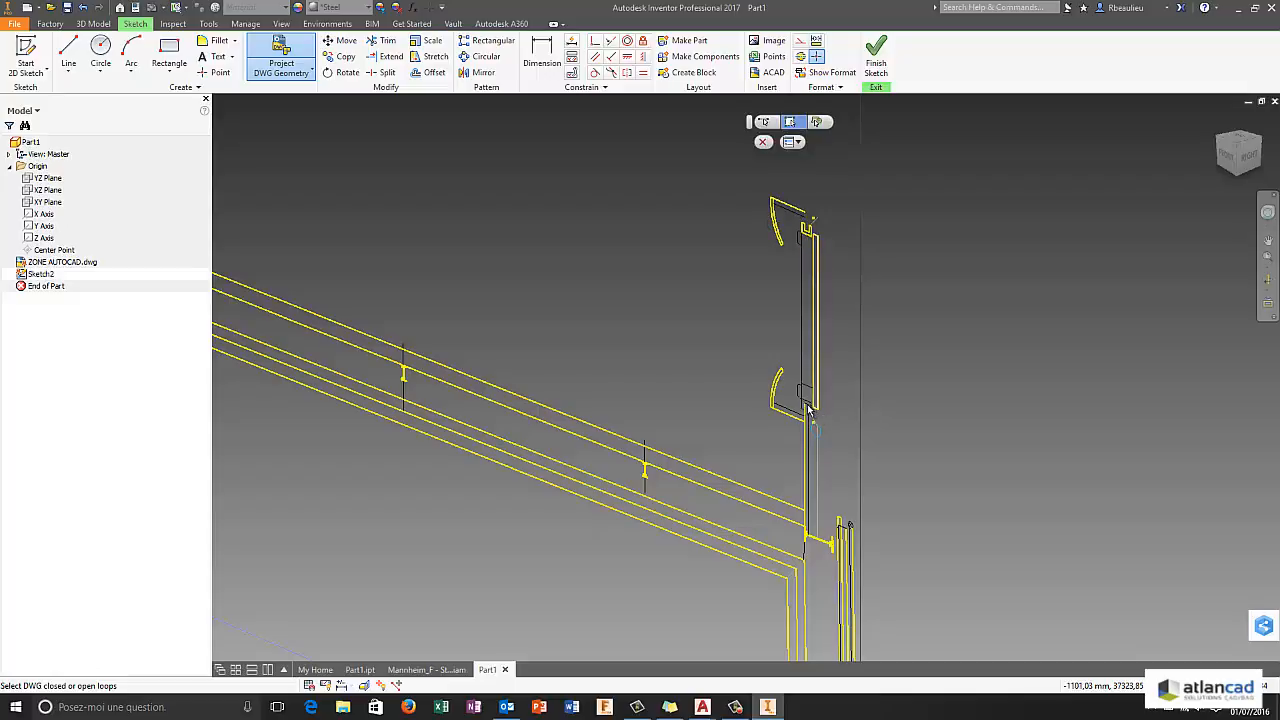
left_click(804, 303)
scroll(661, 528, "down", 10)
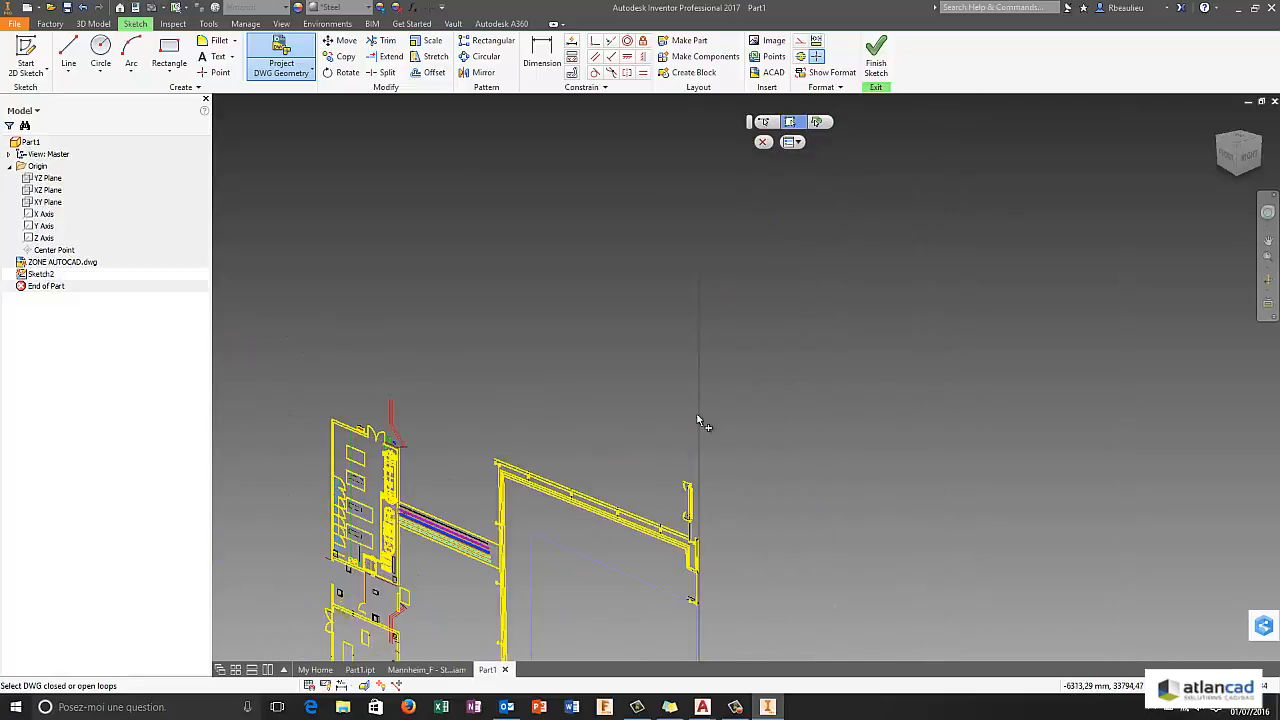
middle_click_drag(700, 420, 826, 157)
mouse_move(745, 447)
middle_mouse_down()
mouse_move(737, 277)
mouse_move(702, 430)
middle_mouse_up()
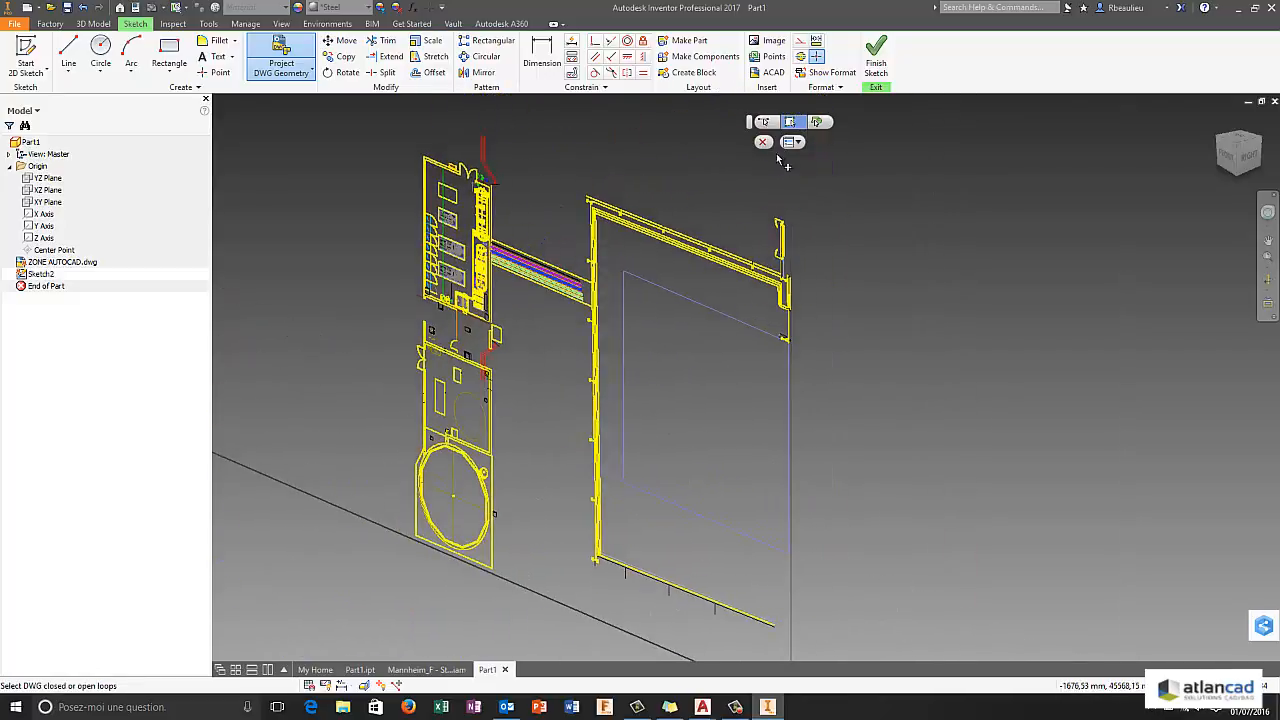
- End the DWG geometry projection and finish the sketch
left_click(764, 142)
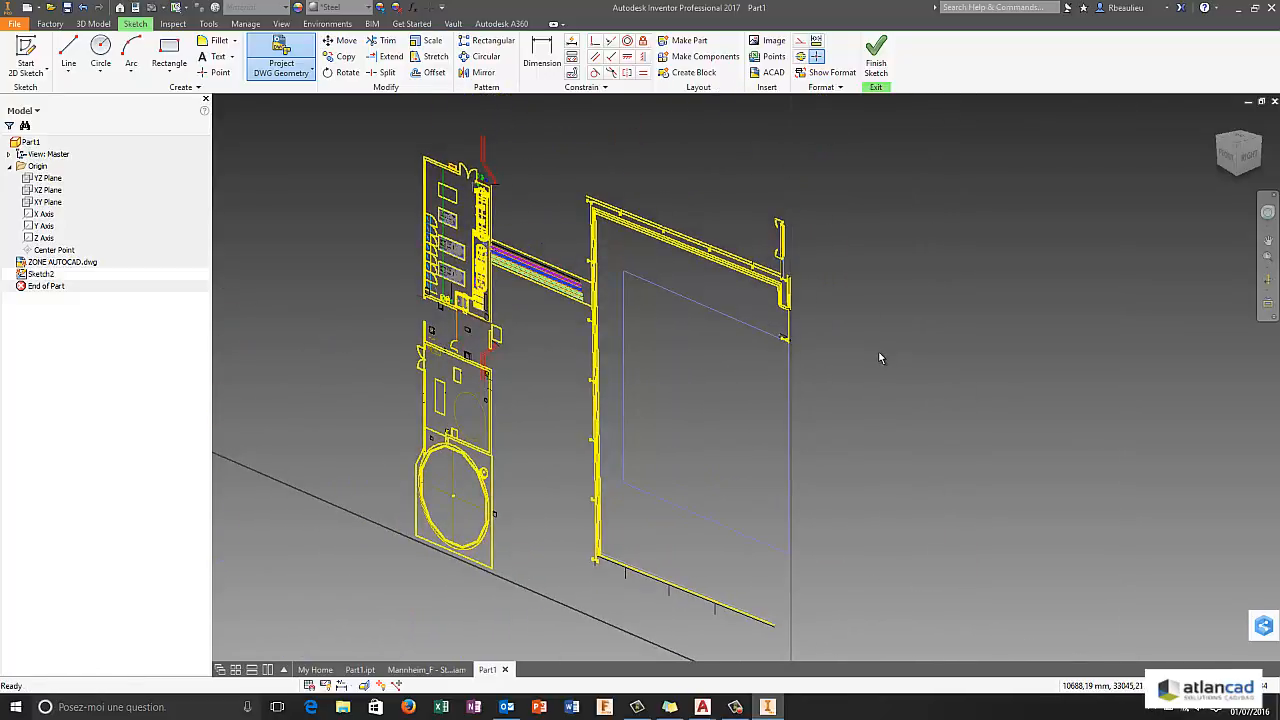
left_click(876, 55)
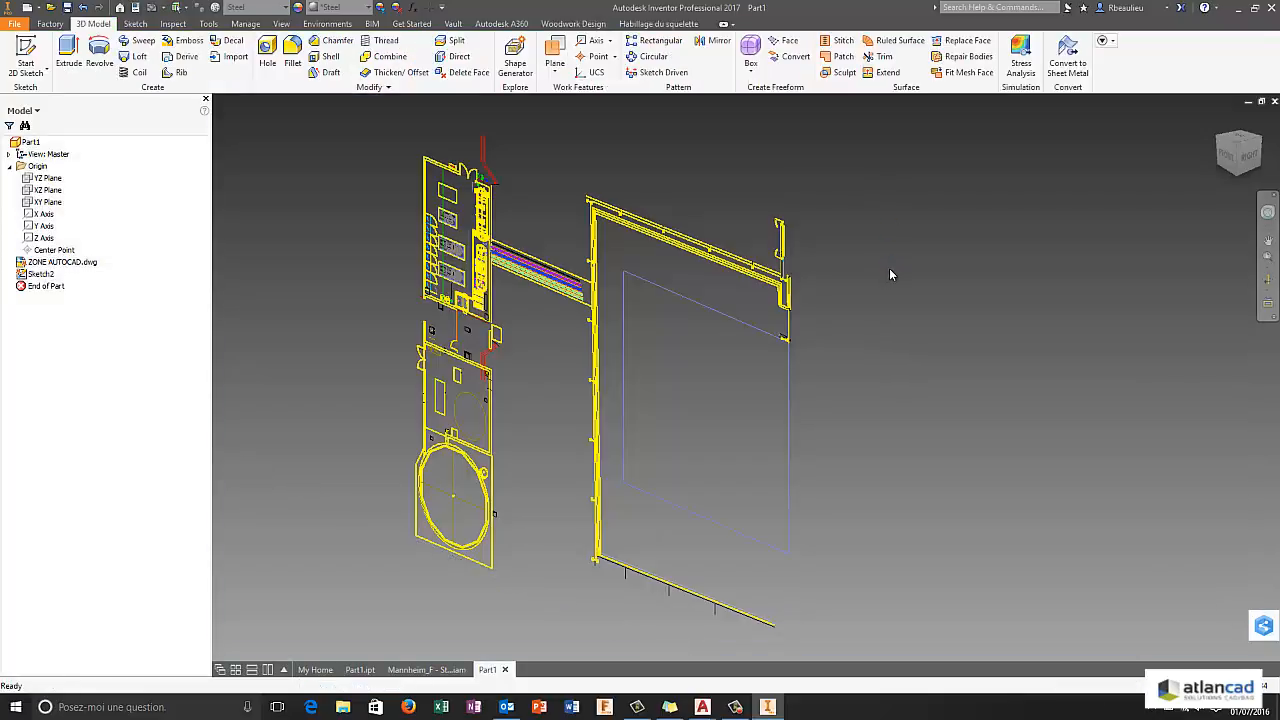
scroll(655, 338, "down", 3)
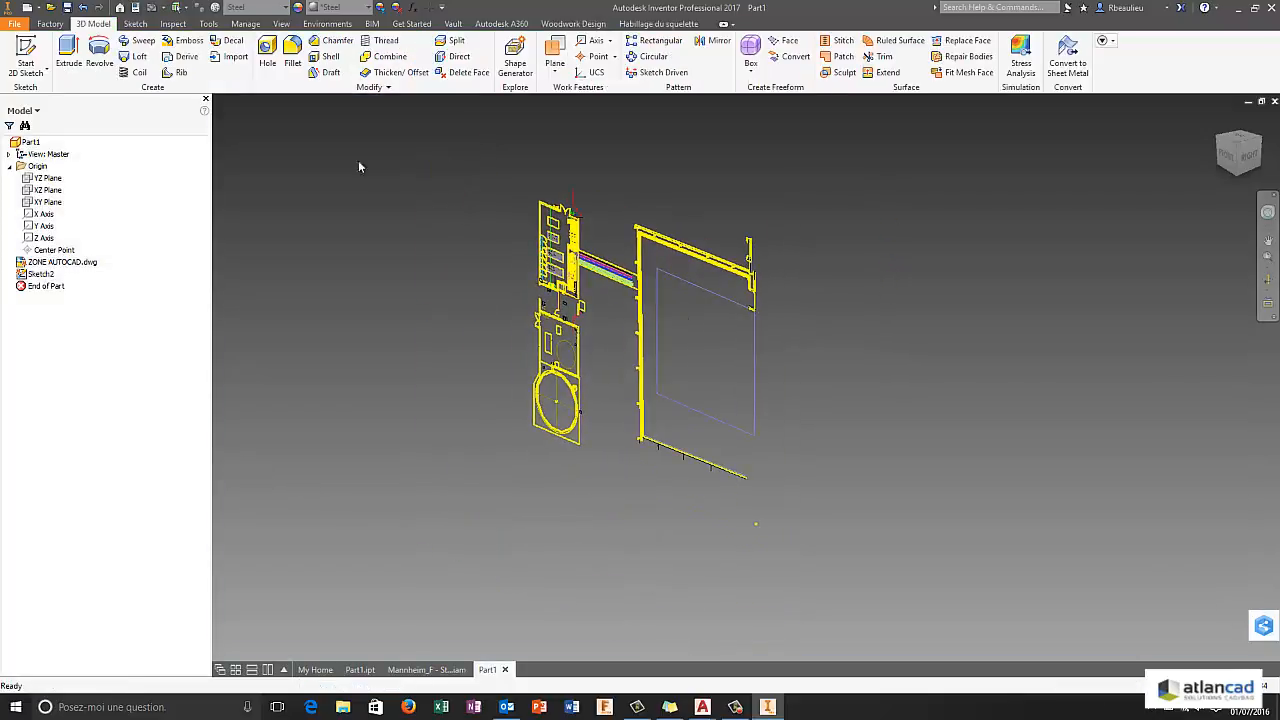
- Save the part as PLAN AUTOCAD in the Planning folder under DataSet FDS from Vault, Designs, FDS-000
left_click(67, 8)
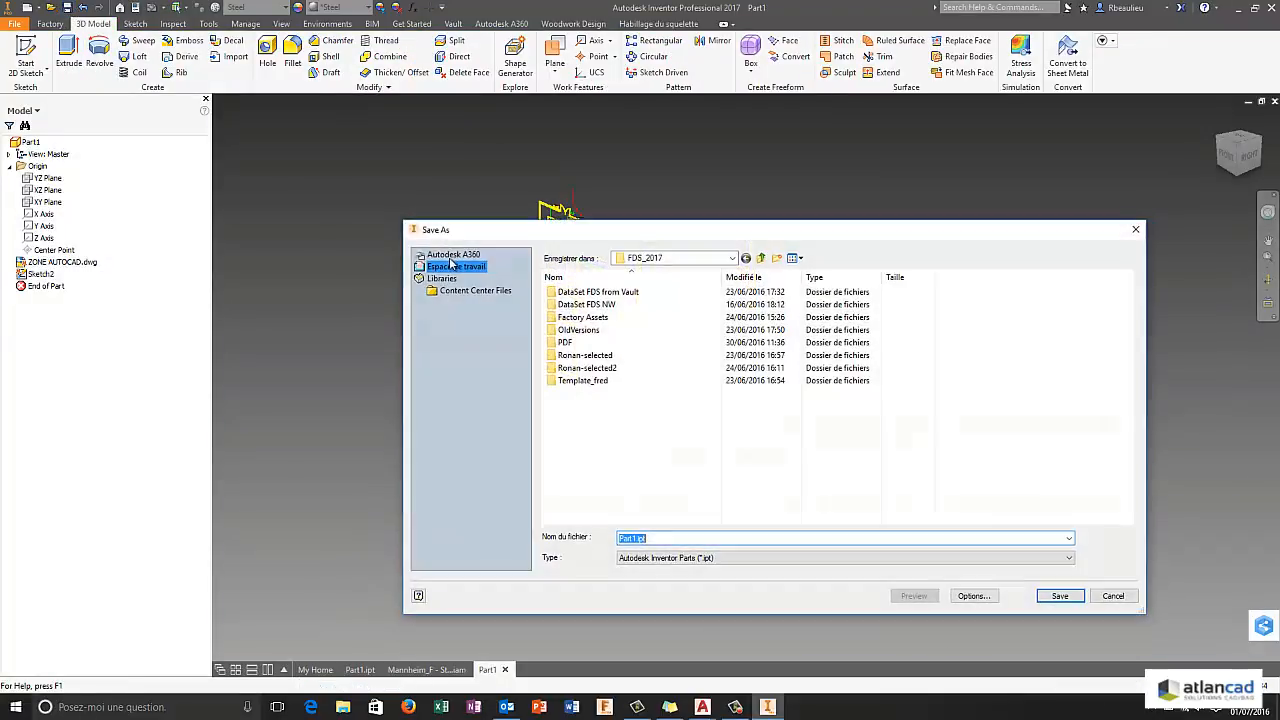
double_click(625, 292)
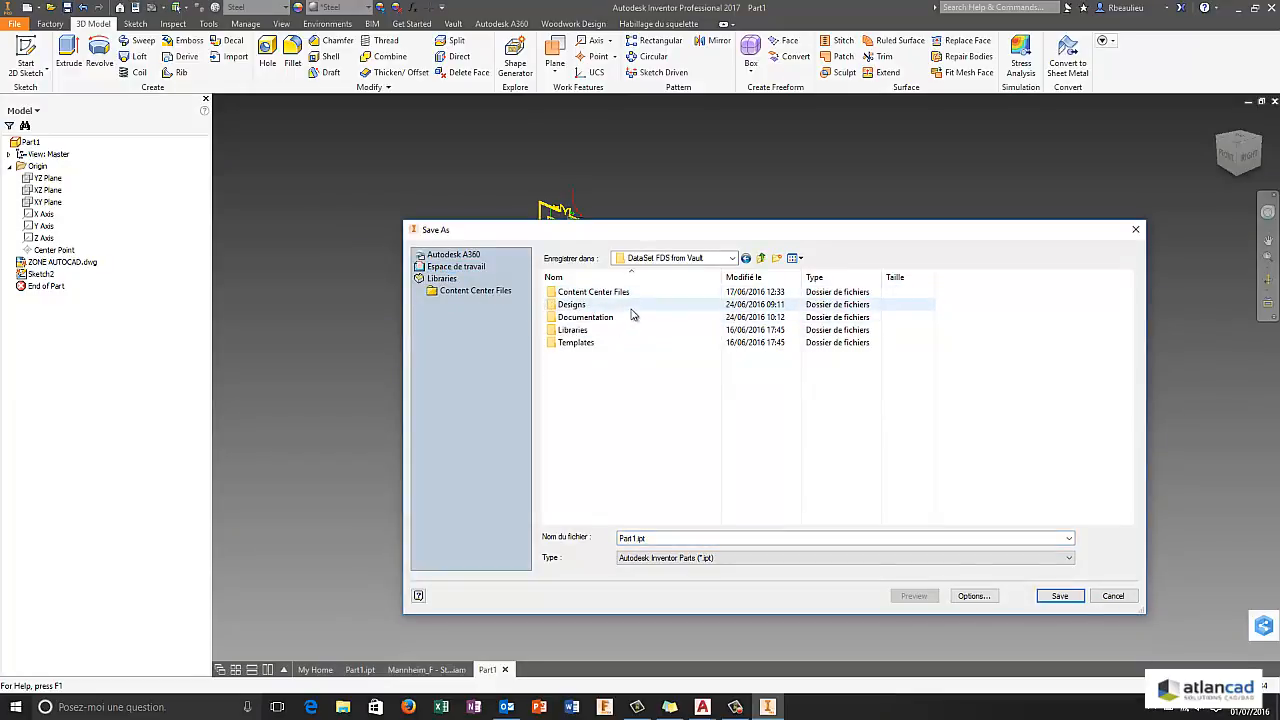
double_click(626, 305)
double_click(625, 329)
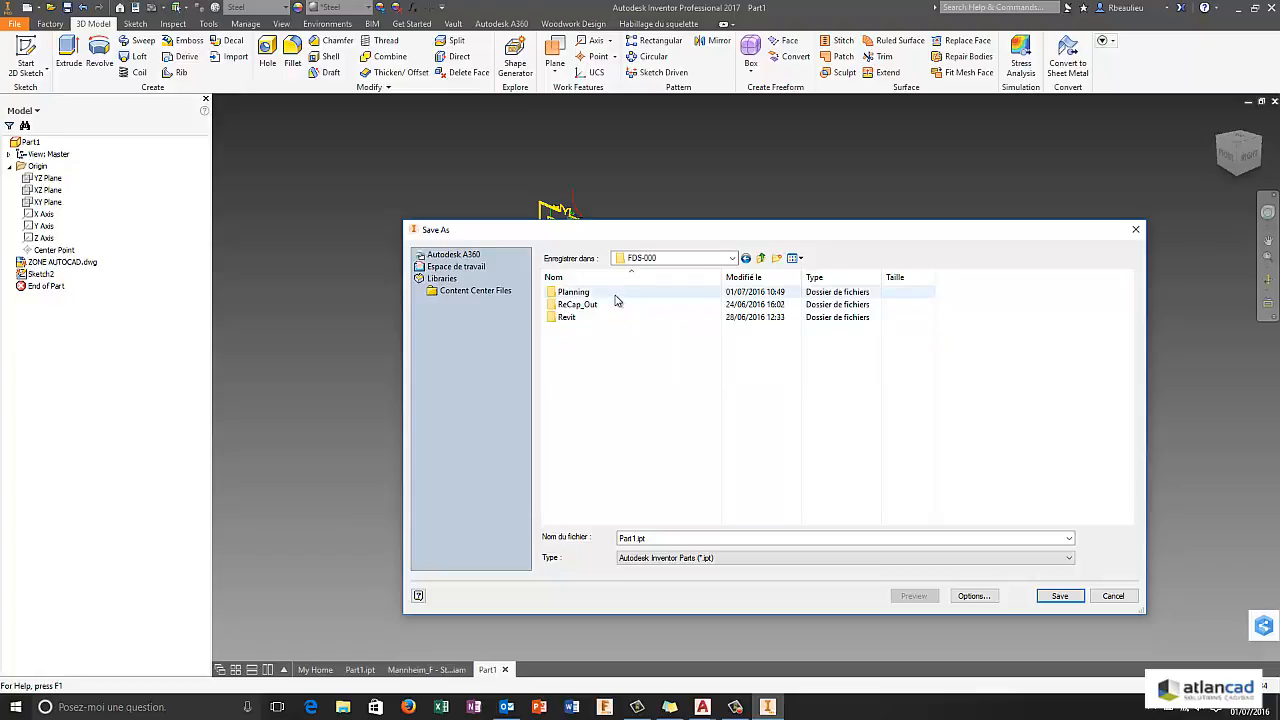
double_click(620, 293)
double_click(648, 539)
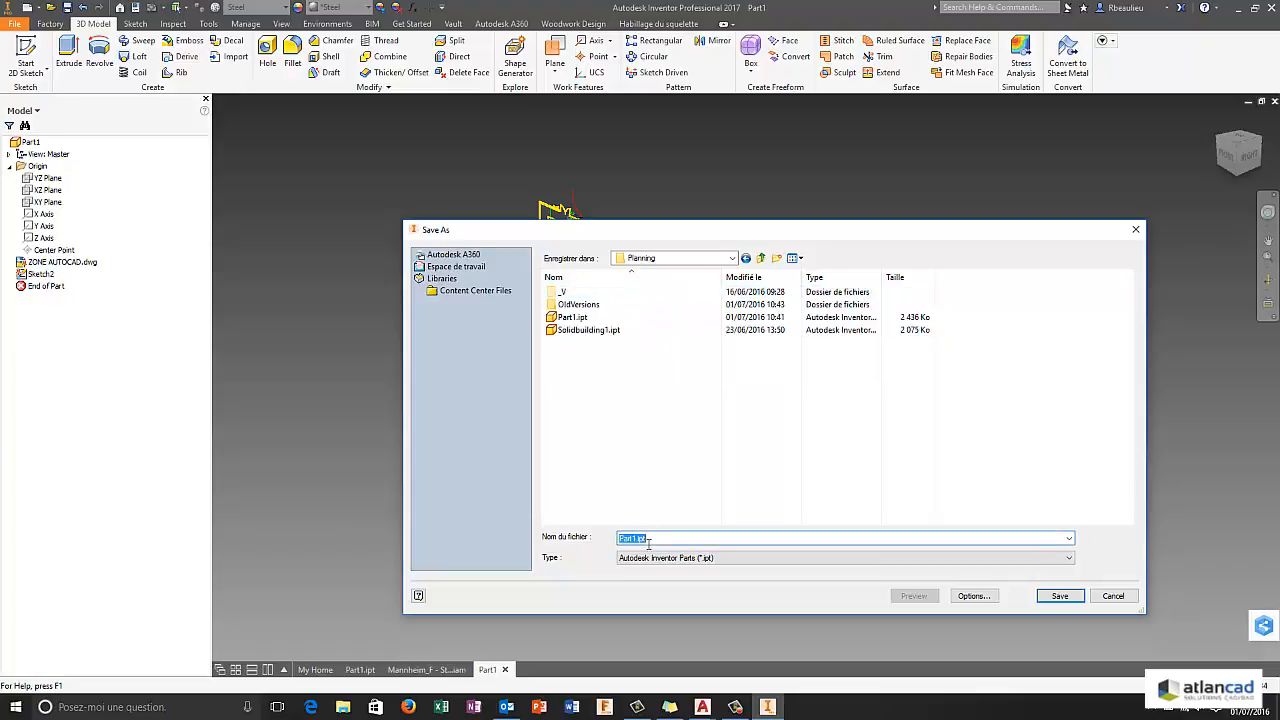
type("PLAN AUTOCAD")
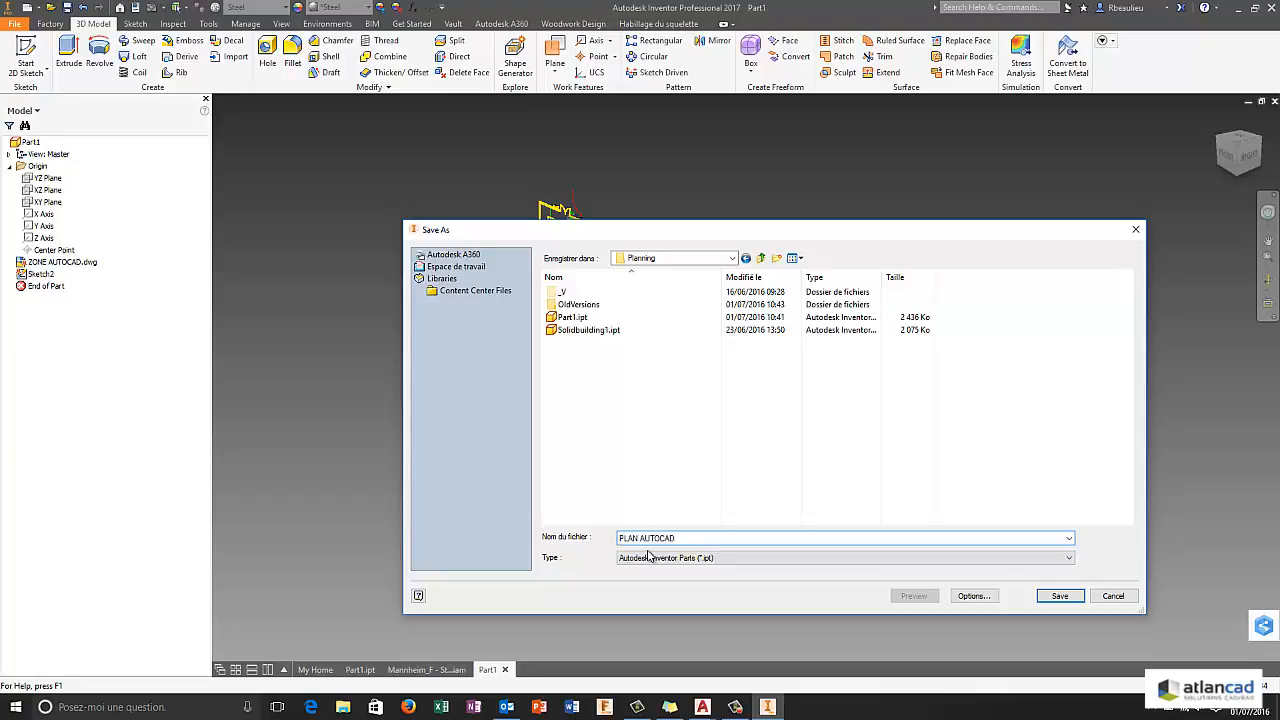
key("Return")
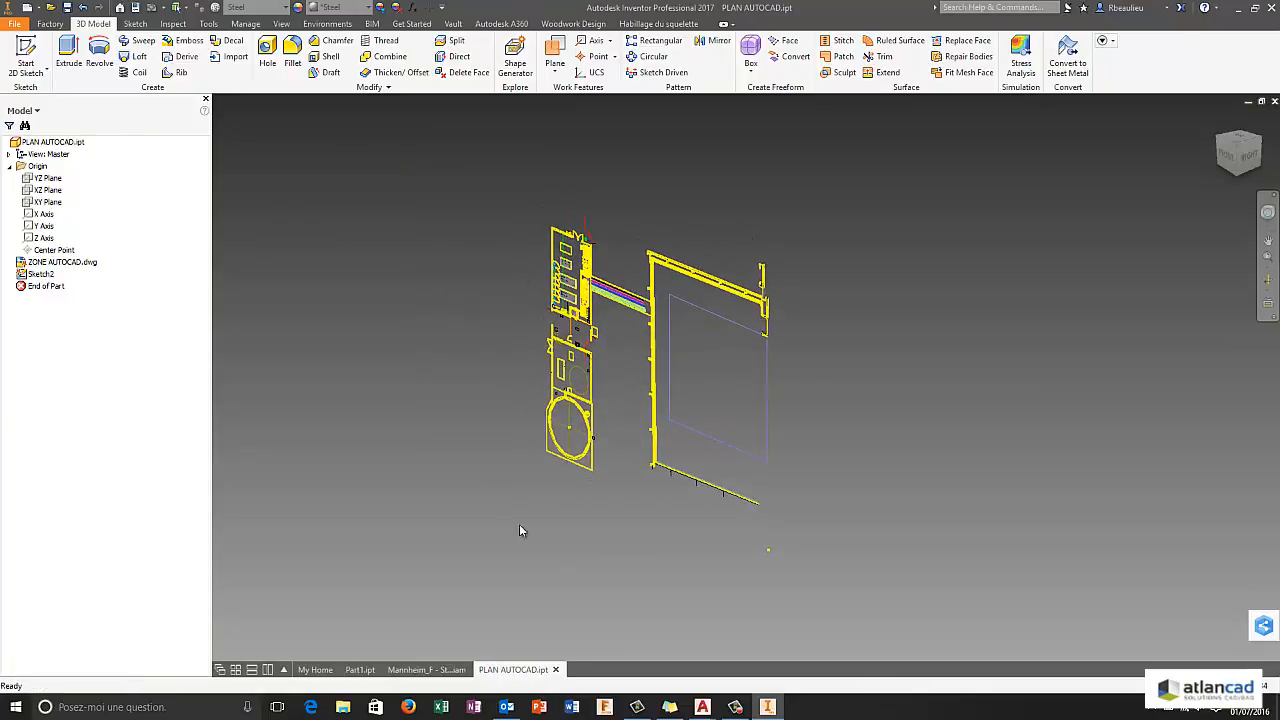
- In the Mannheim_F - Start assembly, load PLAN AUTOCAD.ipt from the FDS-000 Planning folder as a component to place
left_click(426, 669)
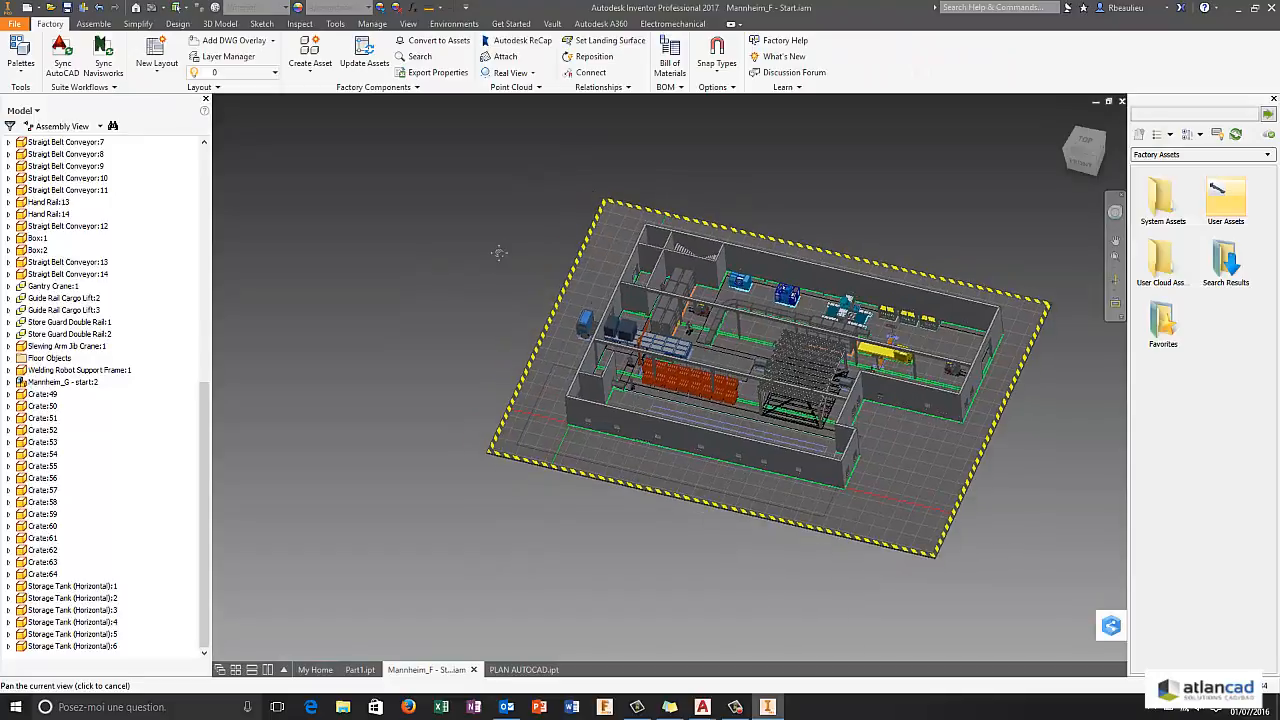
right_click(466, 204)
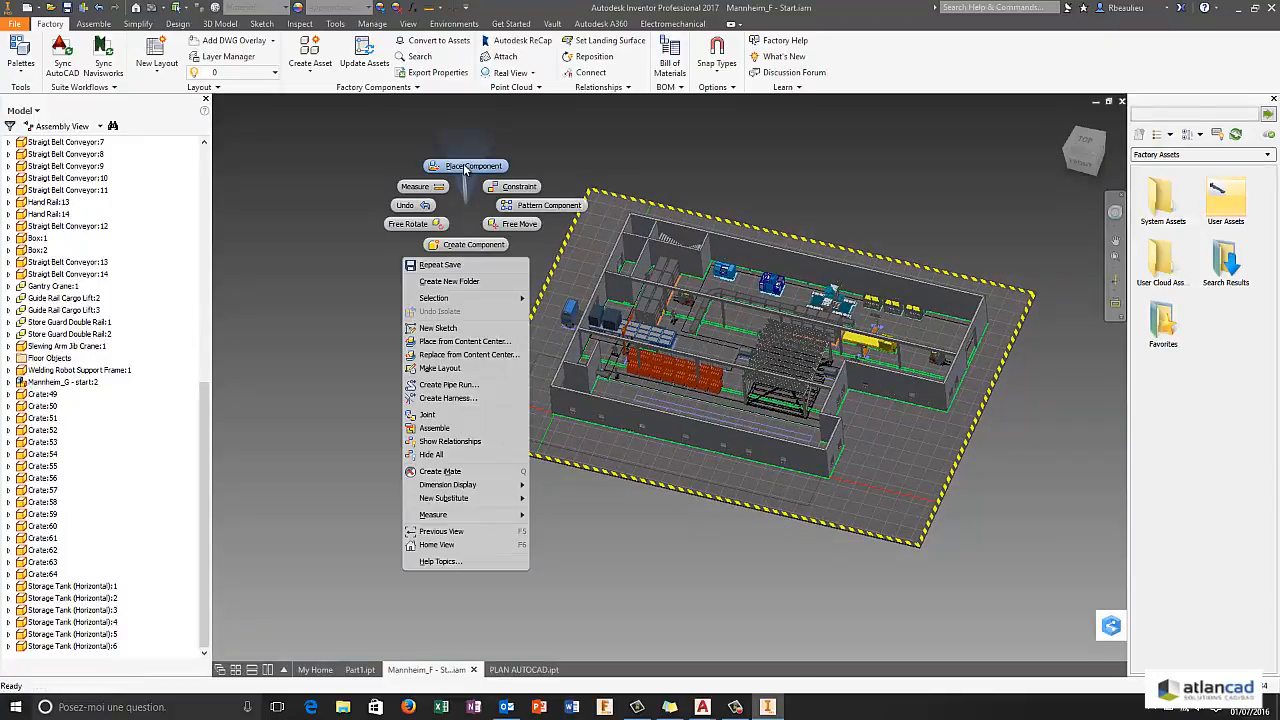
left_click(466, 167)
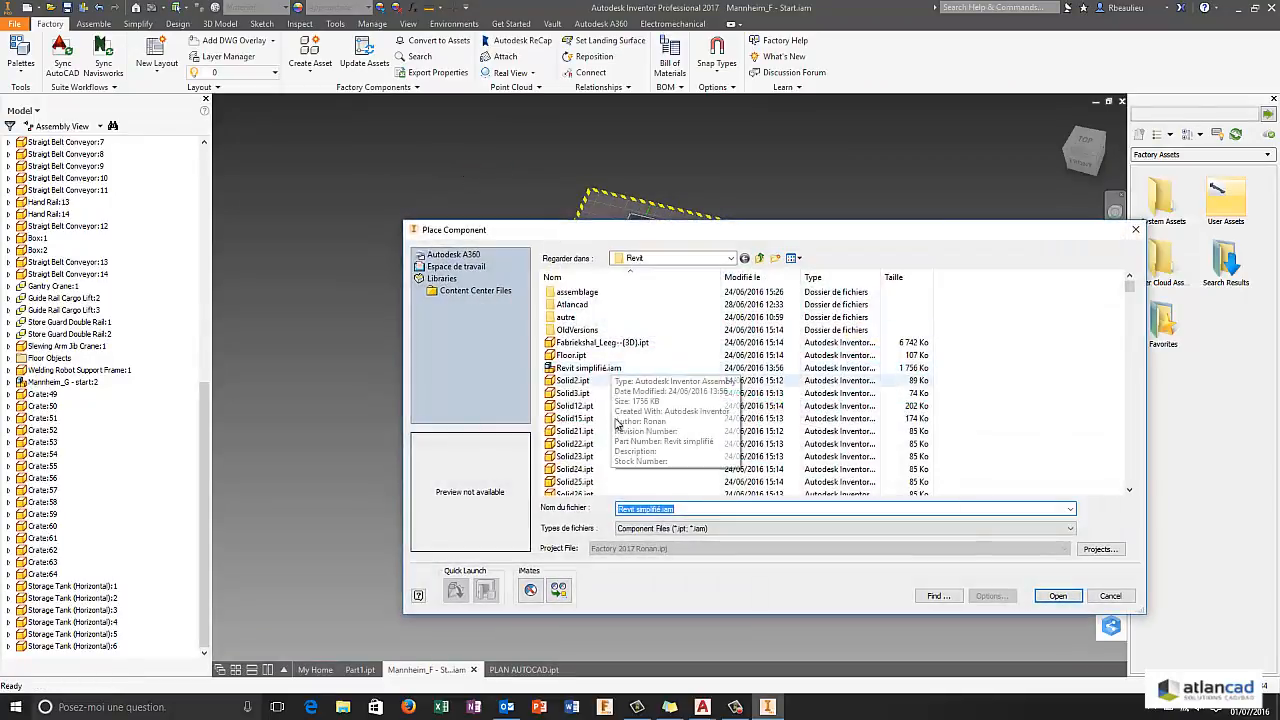
left_click(456, 266)
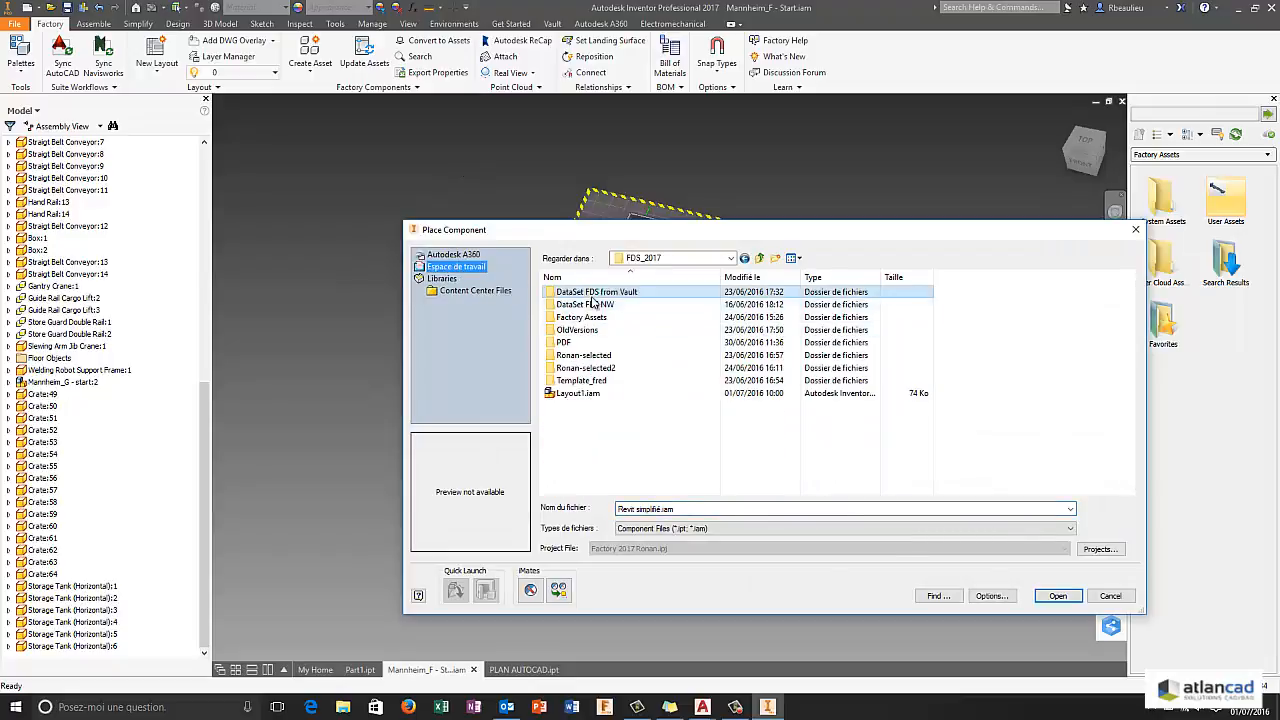
double_click(596, 291)
double_click(591, 305)
double_click(572, 329)
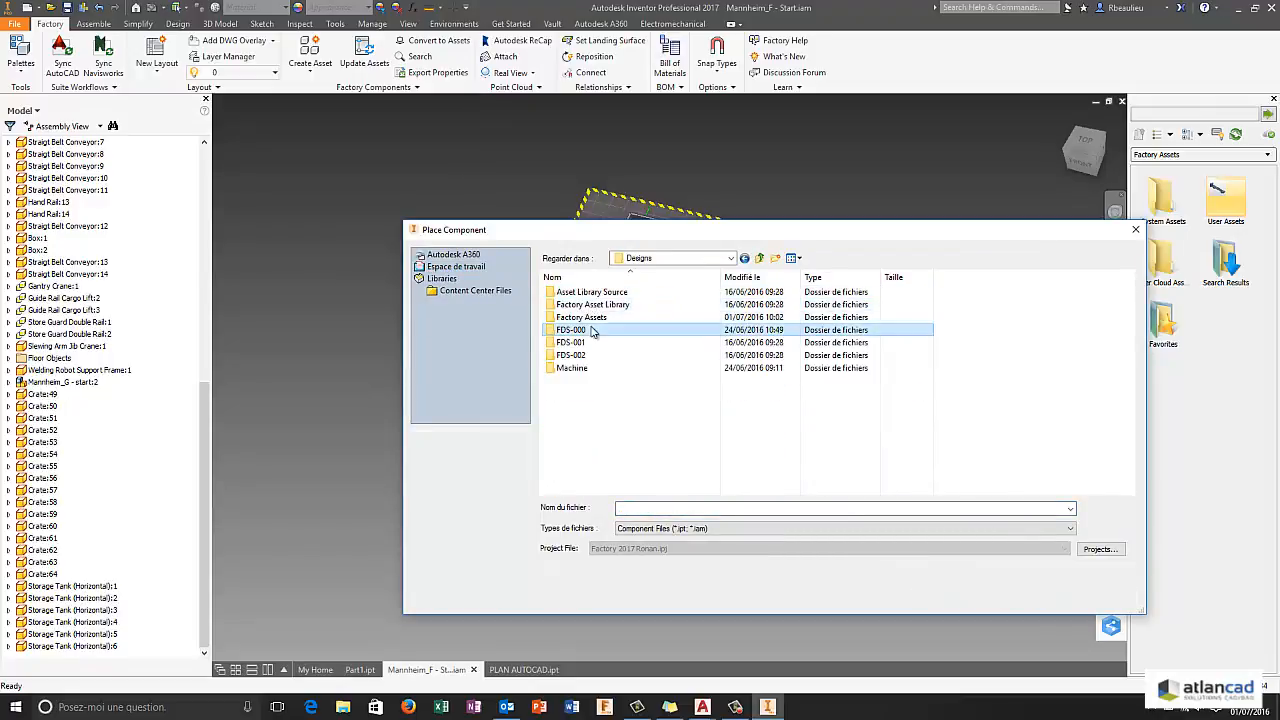
double_click(580, 291)
left_click(590, 368)
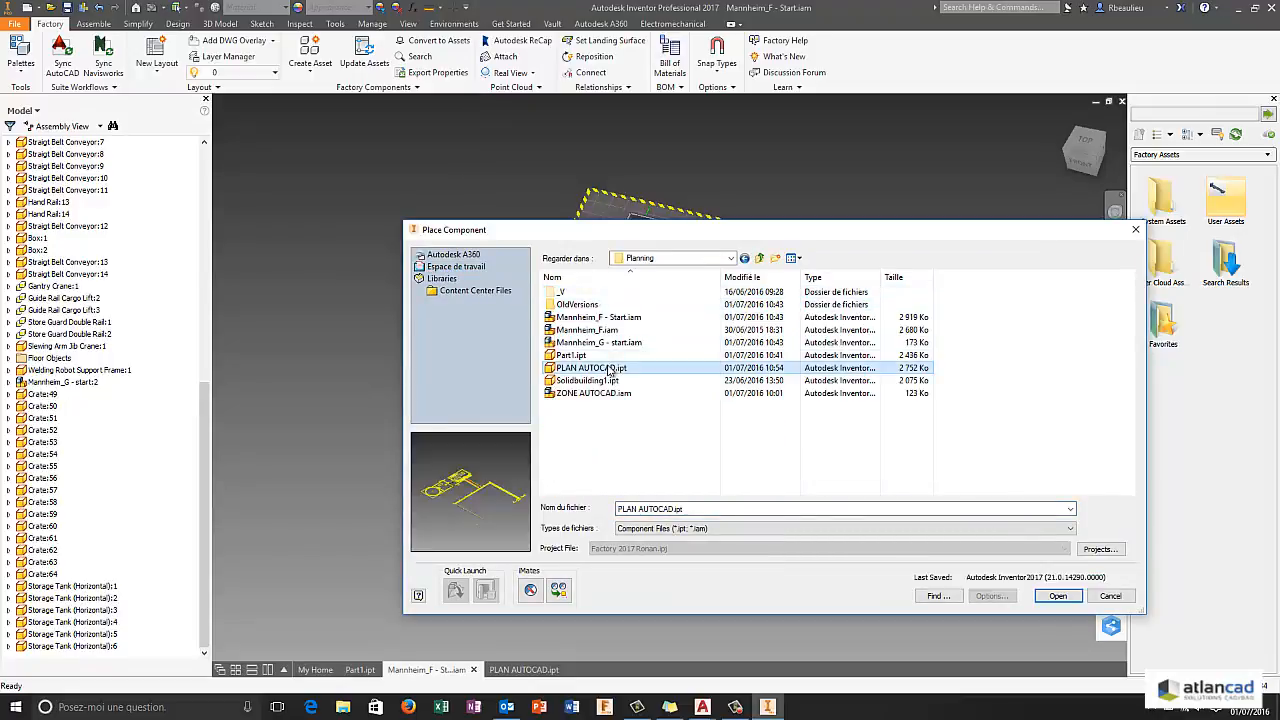
left_click(1058, 596)
- Place one instance of the plan beside the factory building's truck-side end and end the placement
middle_click_drag(408, 220, 541, 253)
right_click(479, 216)
left_click(541, 235)
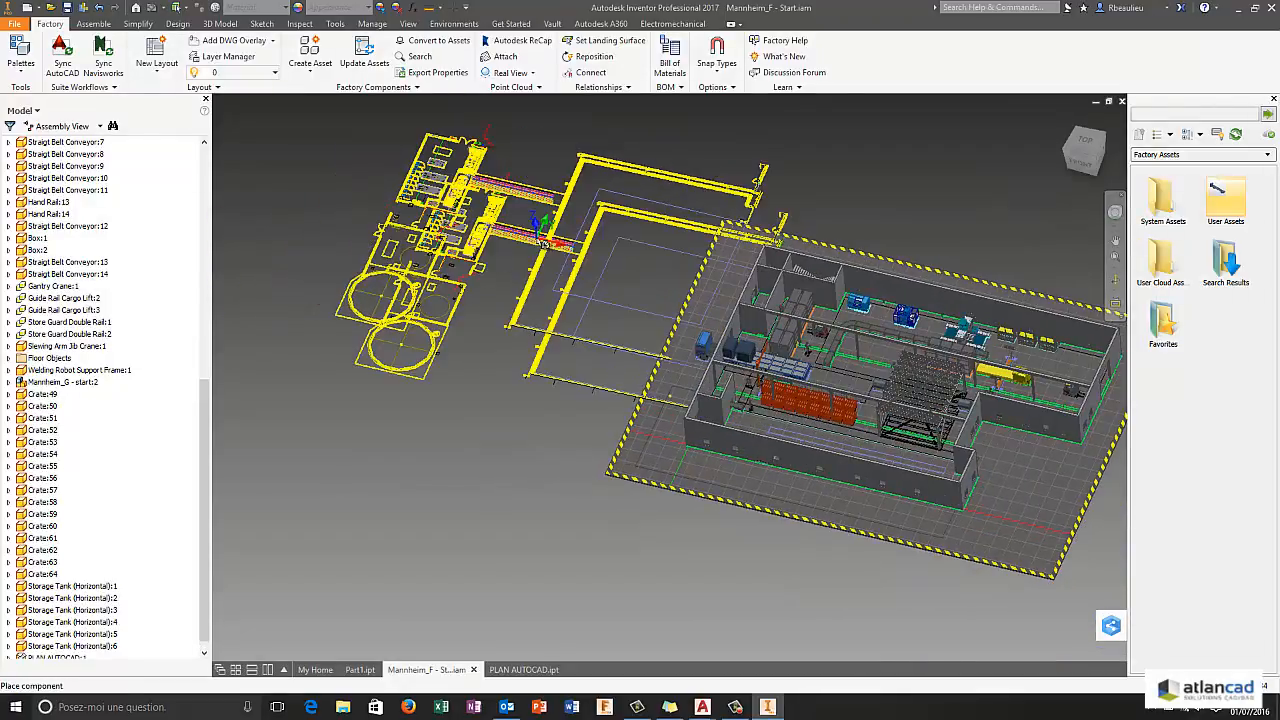
key("Escape")
middle_click_drag(637, 194, 580, 213)
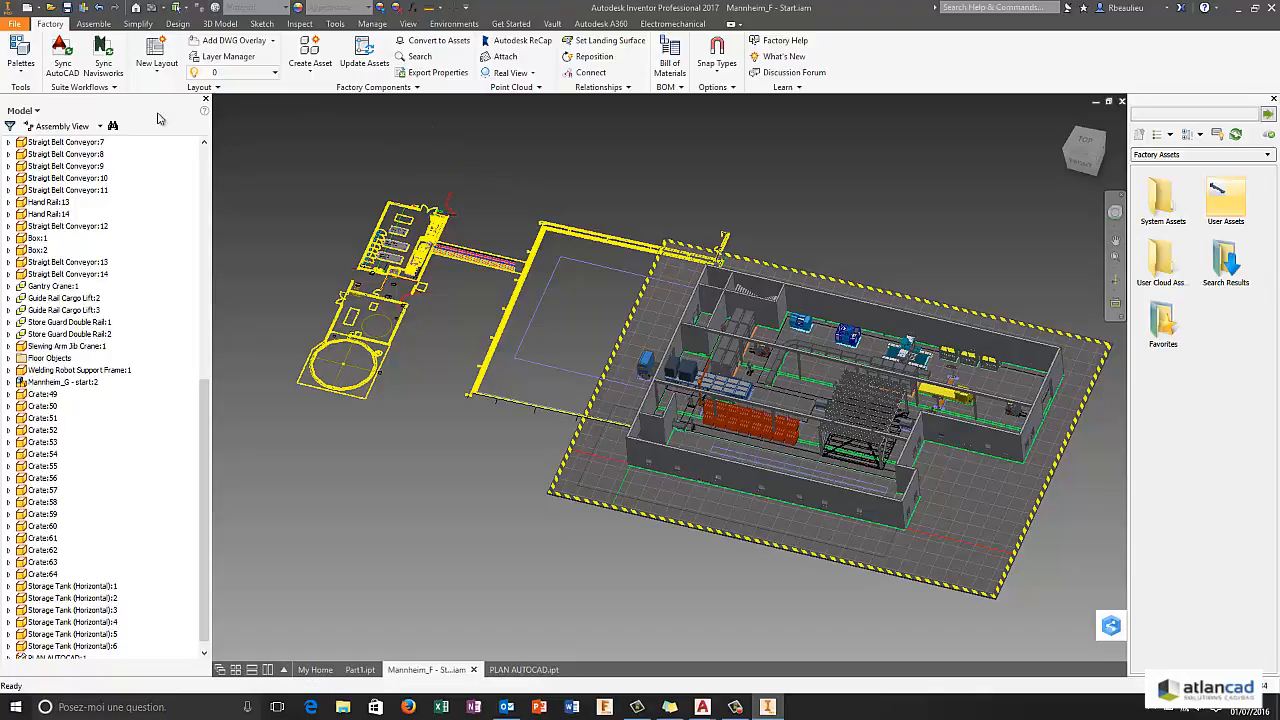
- Create a new drawing from the AtlanCAD.dwg template and complete its paper format dialog
left_click(27, 8)
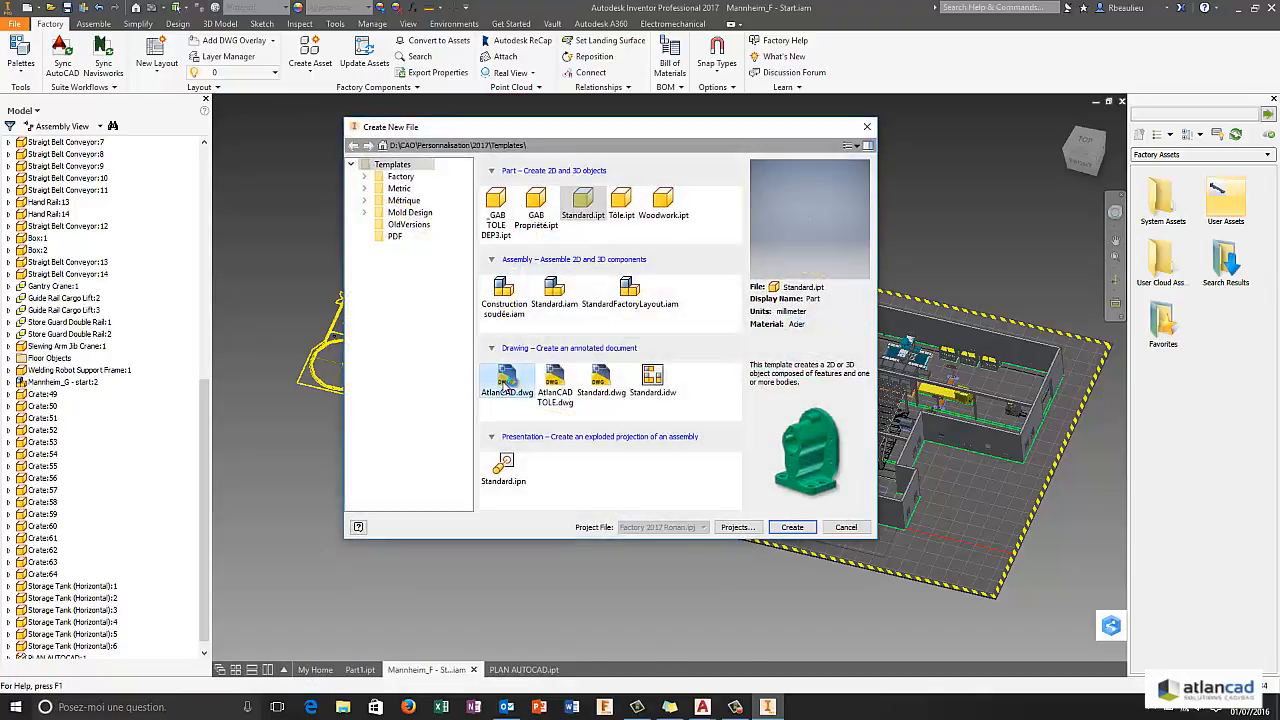
double_click(504, 386)
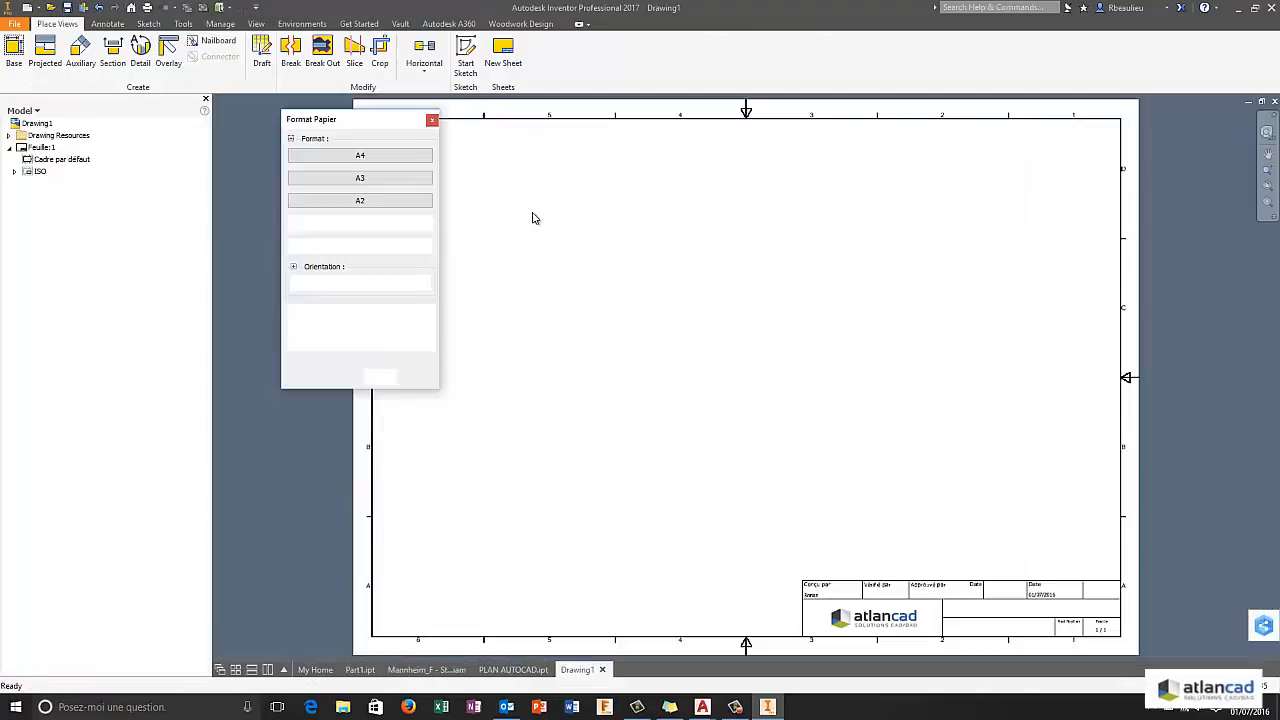
left_click(380, 376)
- Create a top base view of the Mannheim_F - Start assembly at scale 1:250 in the sheet's right half
right_click(575, 324)
left_click(577, 286)
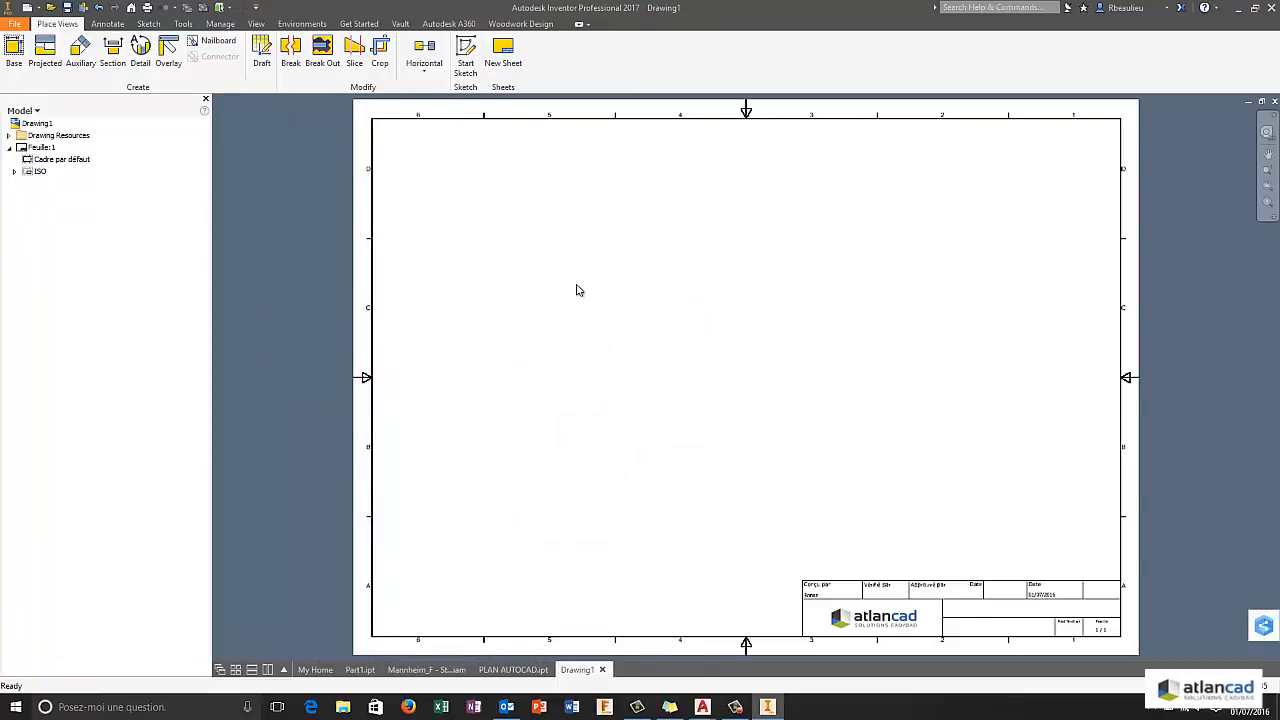
left_click(1240, 252)
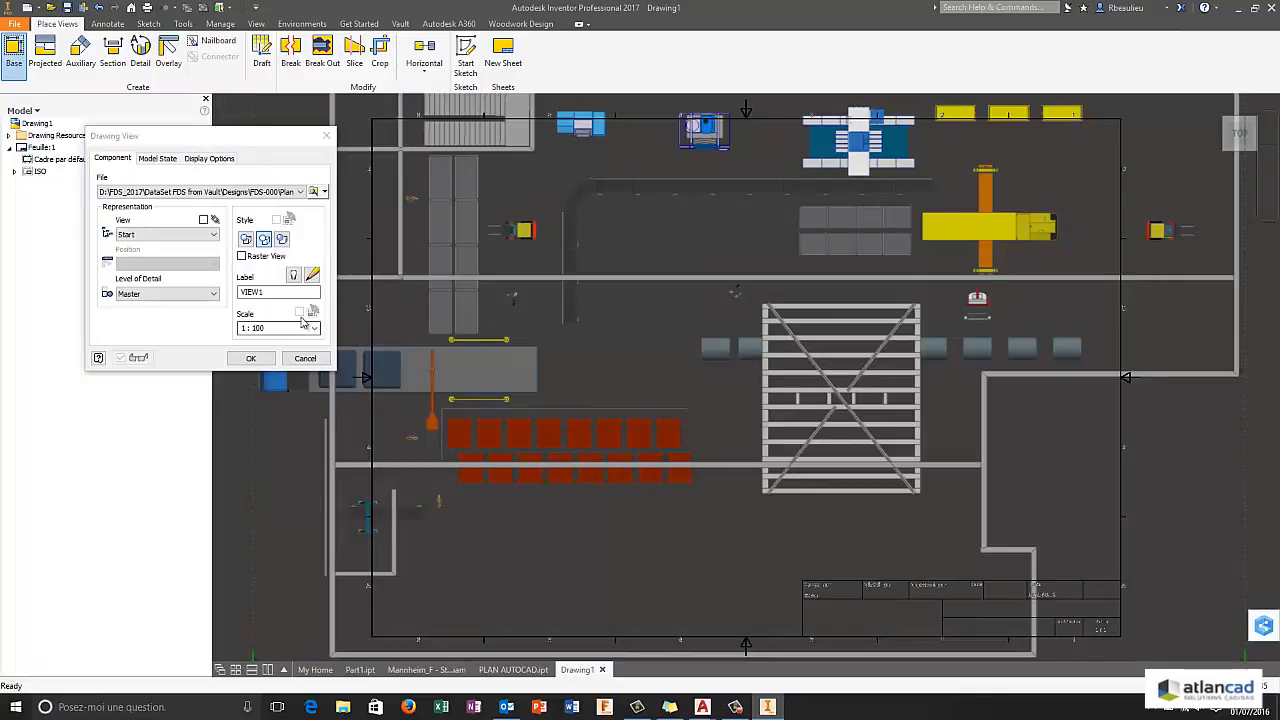
left_click(313, 329)
left_click(260, 356)
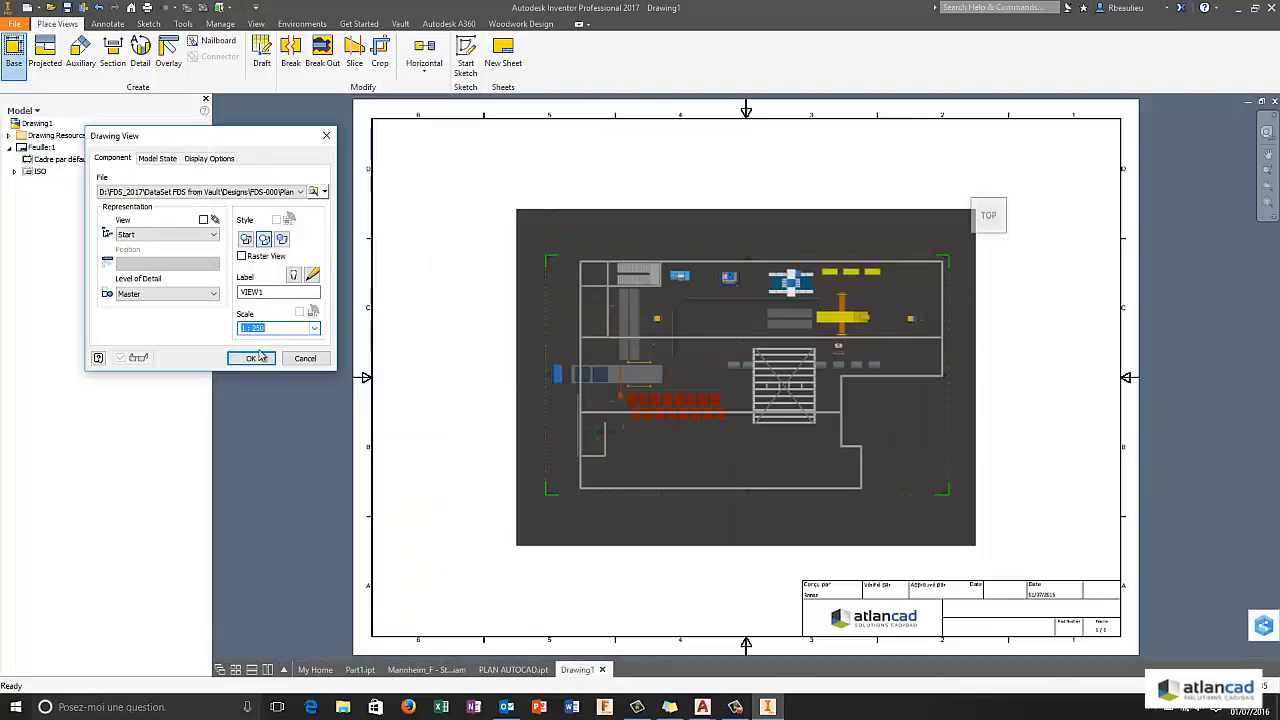
left_click_drag(697, 365, 832, 319)
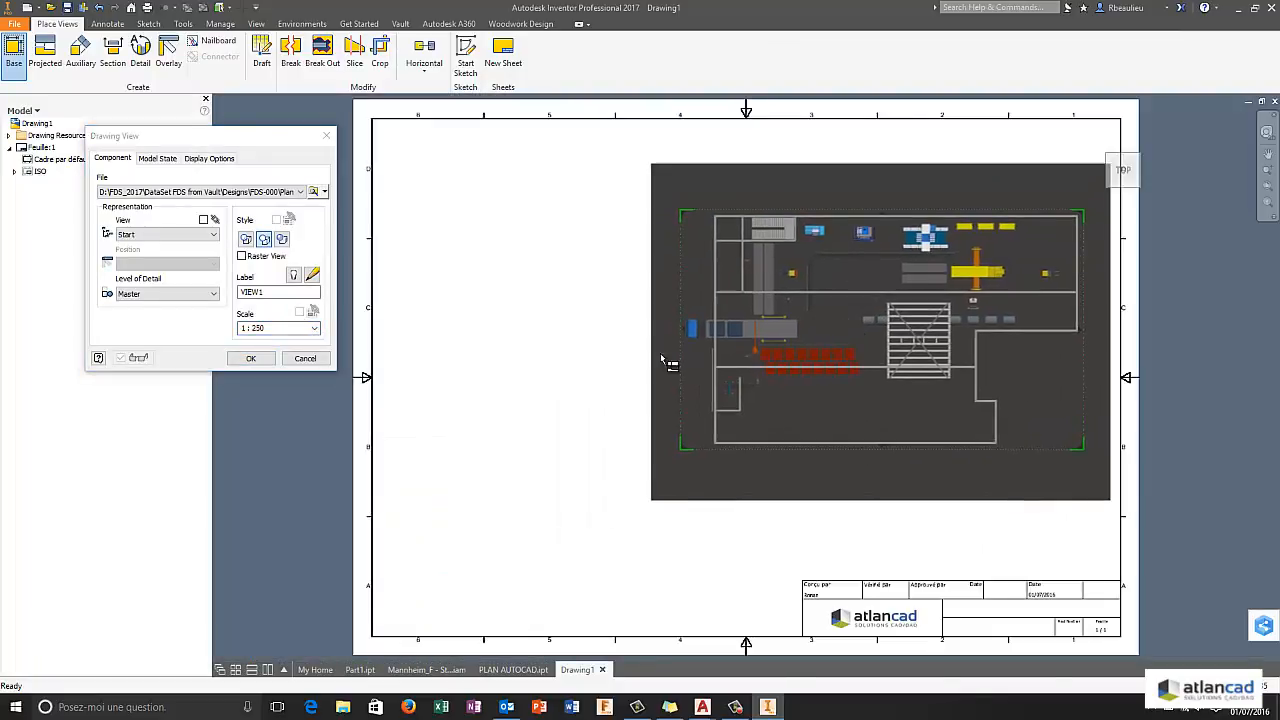
right_click(585, 325)
left_click(614, 318)
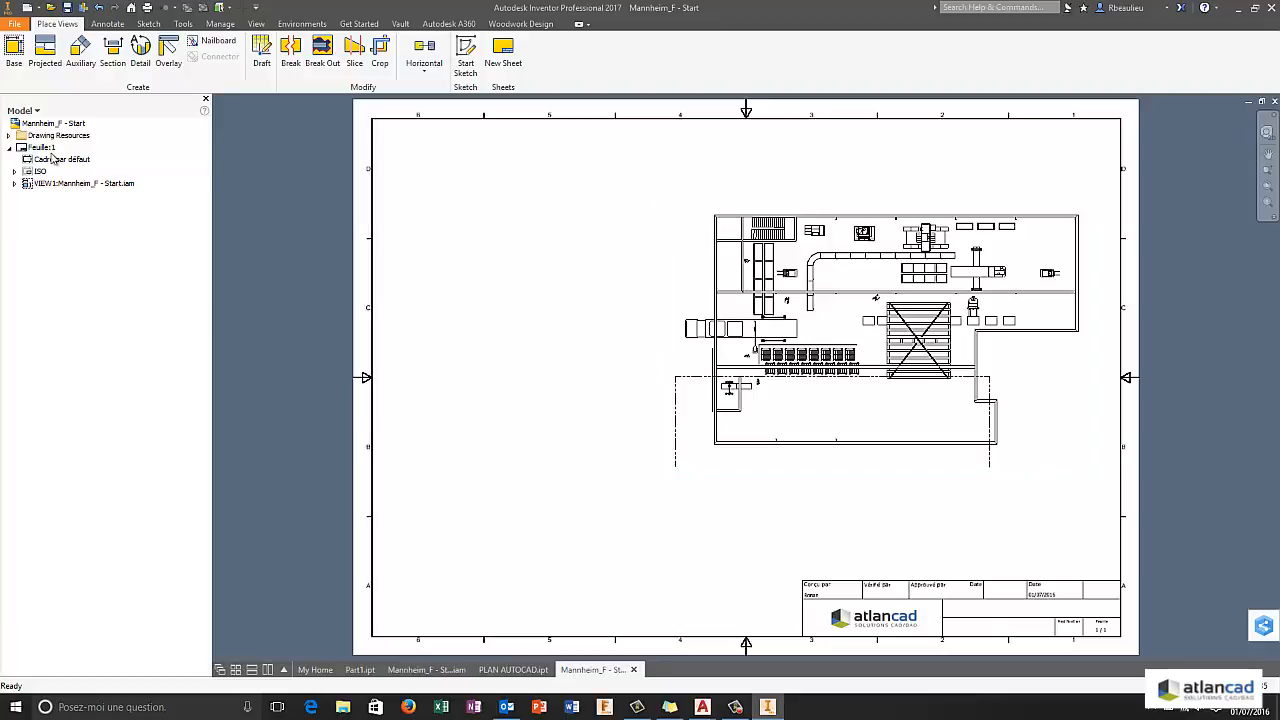
- Get the model sketches of the PLAN AUTOCAD component into the base view
left_click(15, 184)
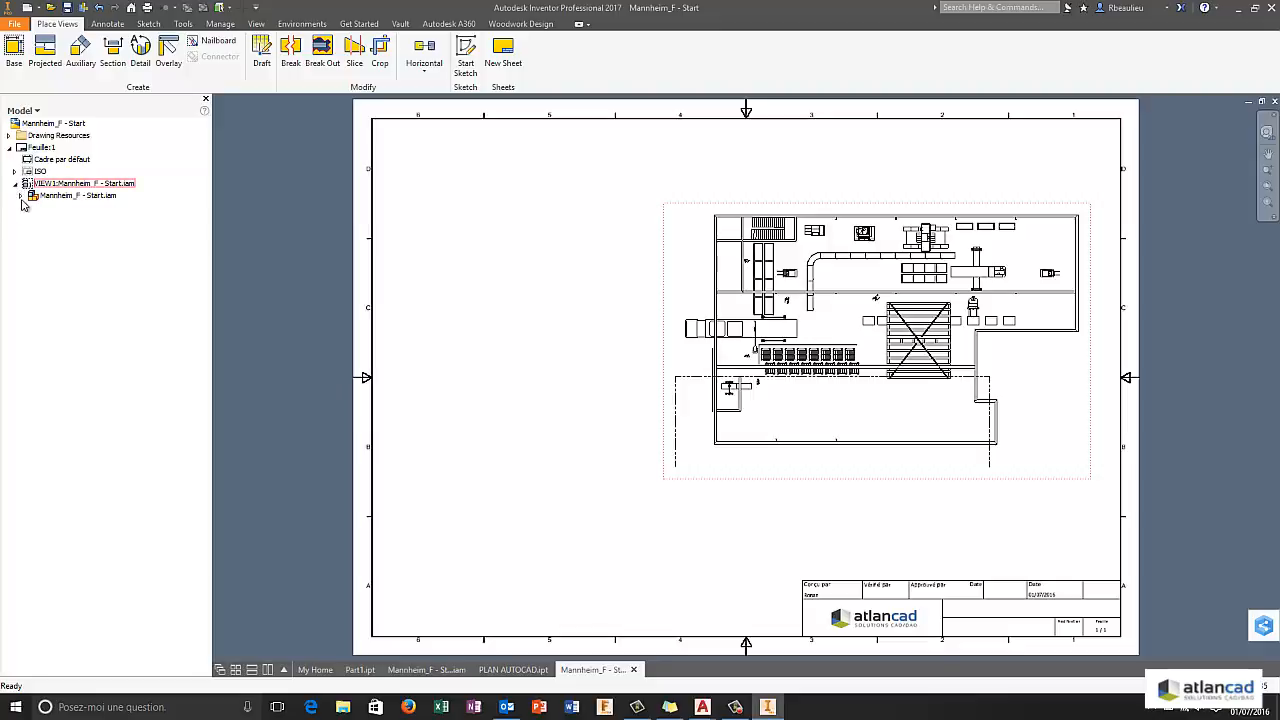
left_click(21, 196)
left_click_drag(205, 268, 205, 468)
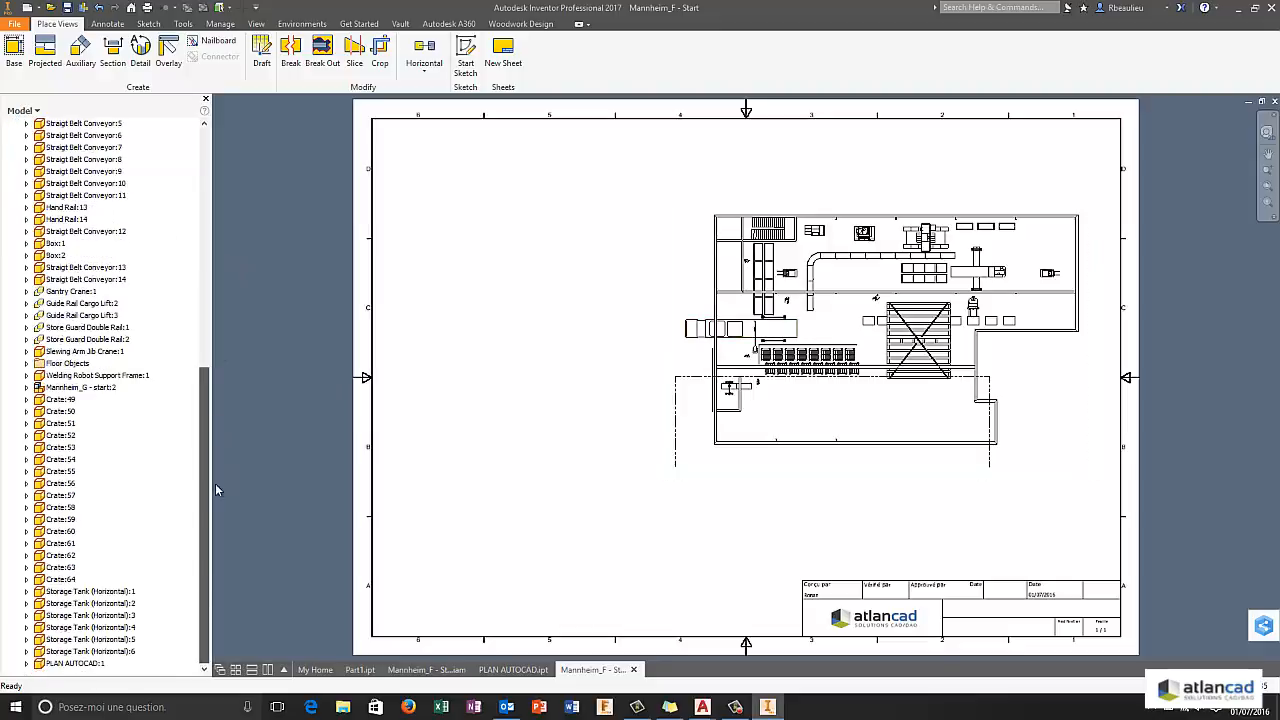
right_click(72, 666)
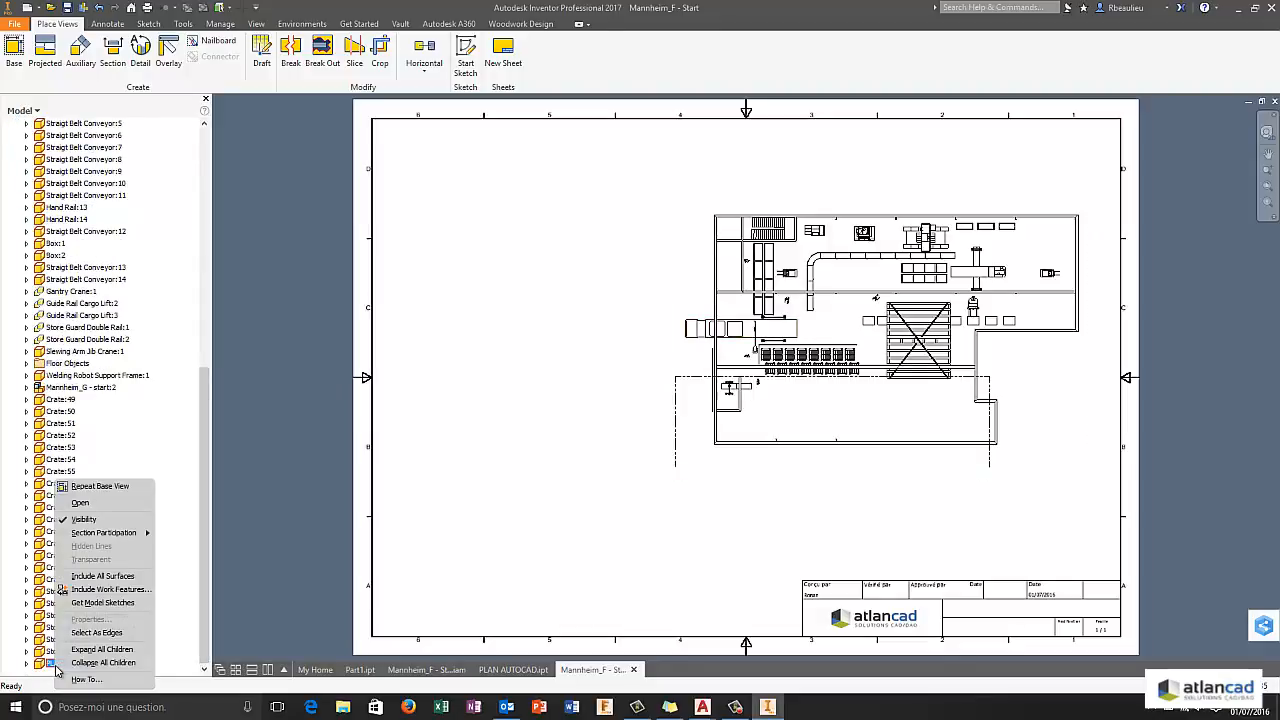
left_click(88, 603)
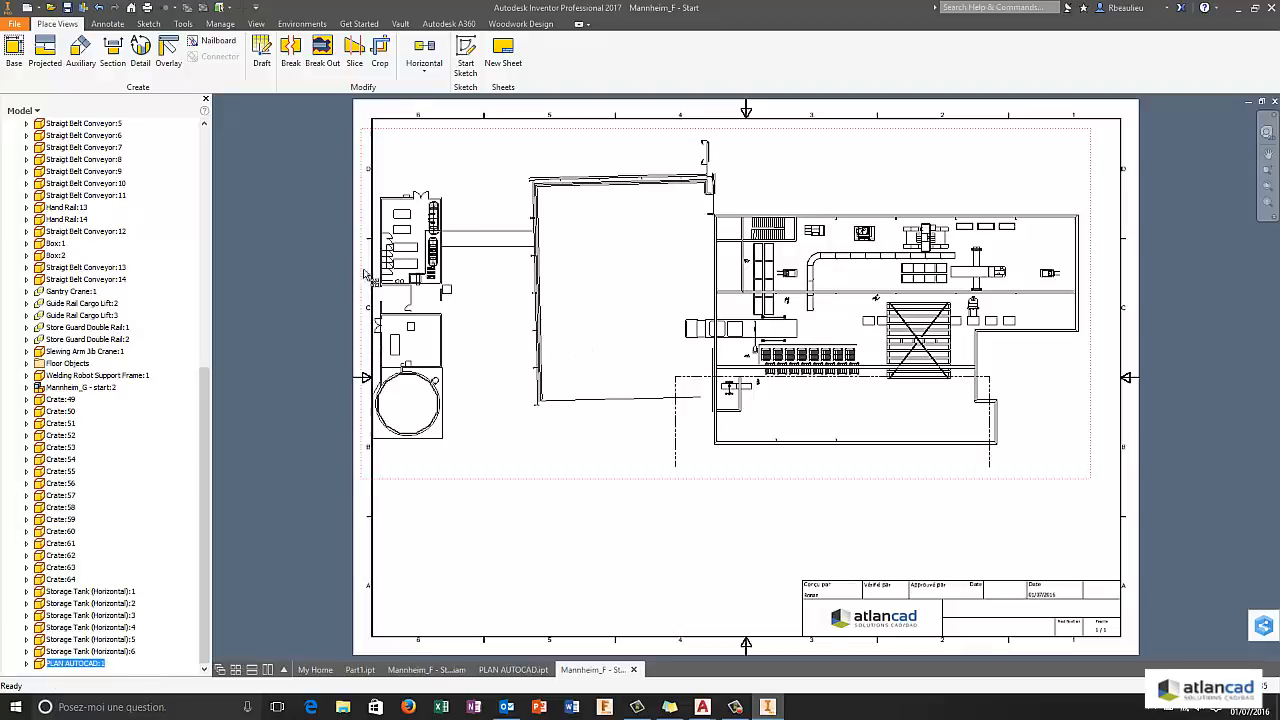
left_click(621, 567)
- Examine the retrieved plan sketch up close, including the rooms and equipment details, and how it sits on the sheet
middle_click_drag(653, 503, 775, 502)
scroll(538, 205, "up", 5)
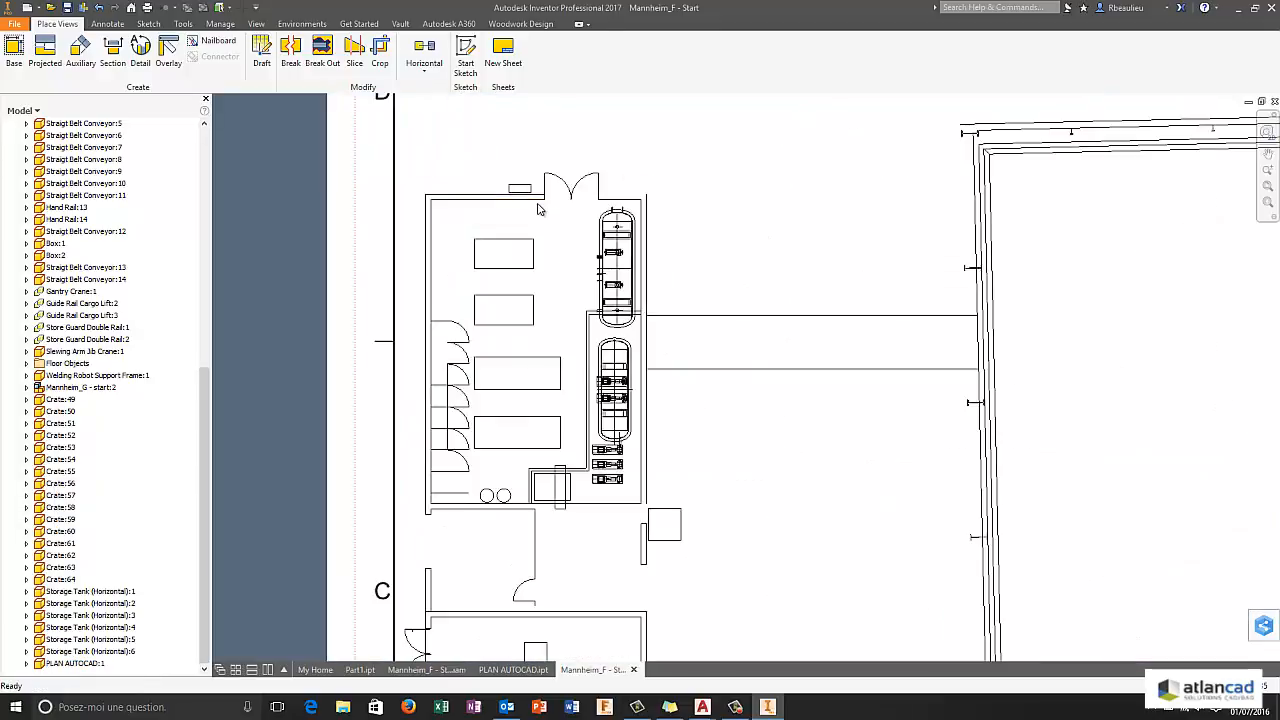
scroll(614, 336, "up", 8)
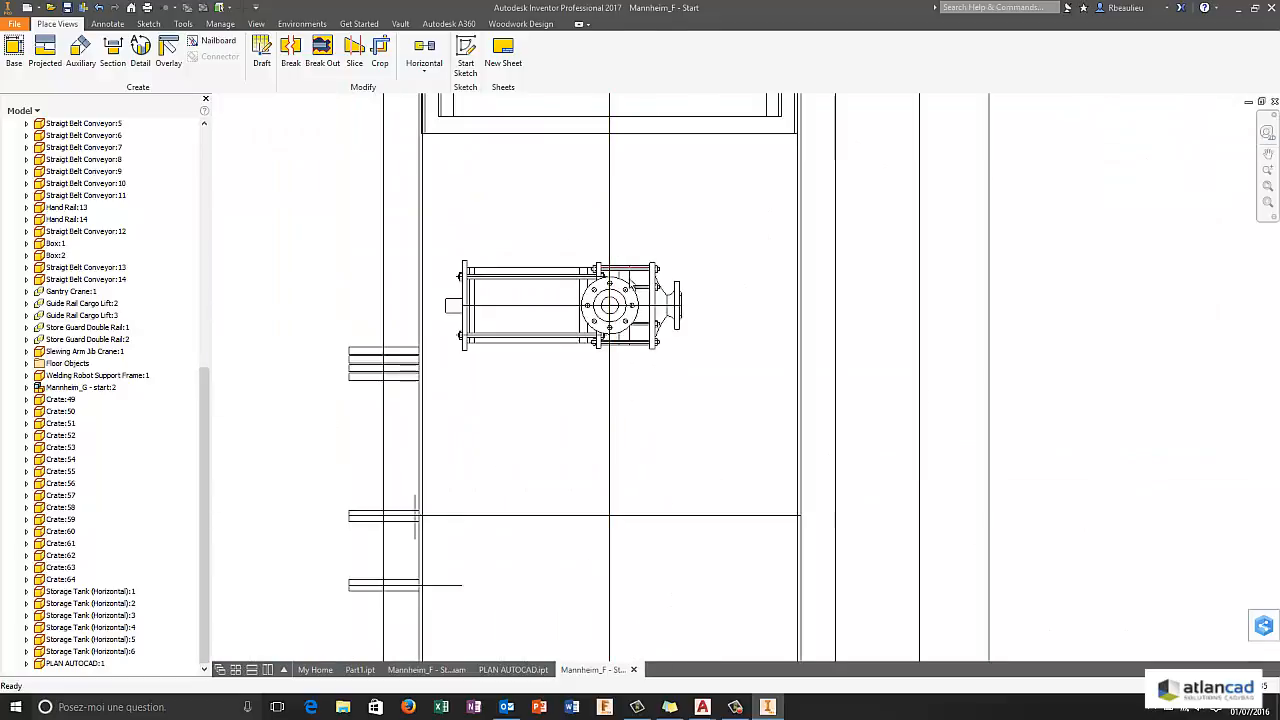
scroll(654, 360, "down", 5)
middle_click_drag(654, 360, 585, 50)
scroll(669, 351, "up", 6)
scroll(630, 312, "down", 4)
mouse_move(683, 508)
middle_mouse_down()
mouse_move(597, 219)
mouse_move(612, 199)
middle_mouse_up()
scroll(538, 358, "down", 5)
scroll(727, 325, "down", 6)
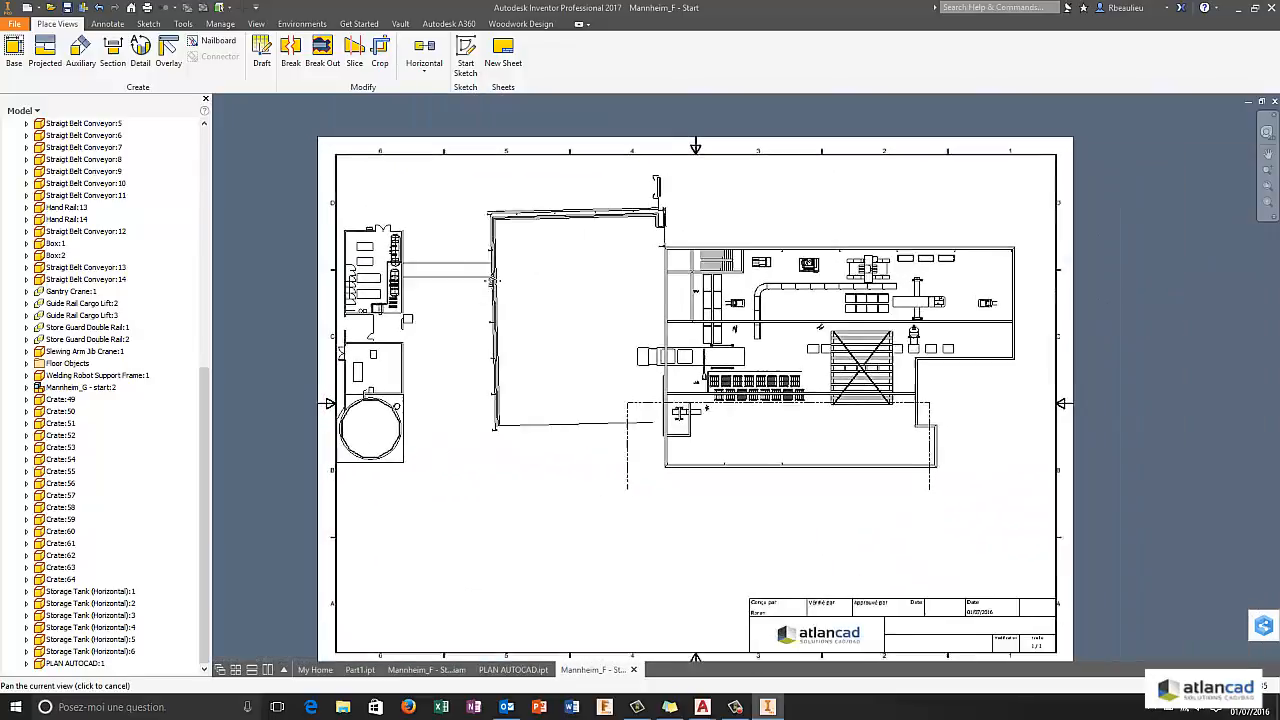
scroll(832, 200, "up", 2)
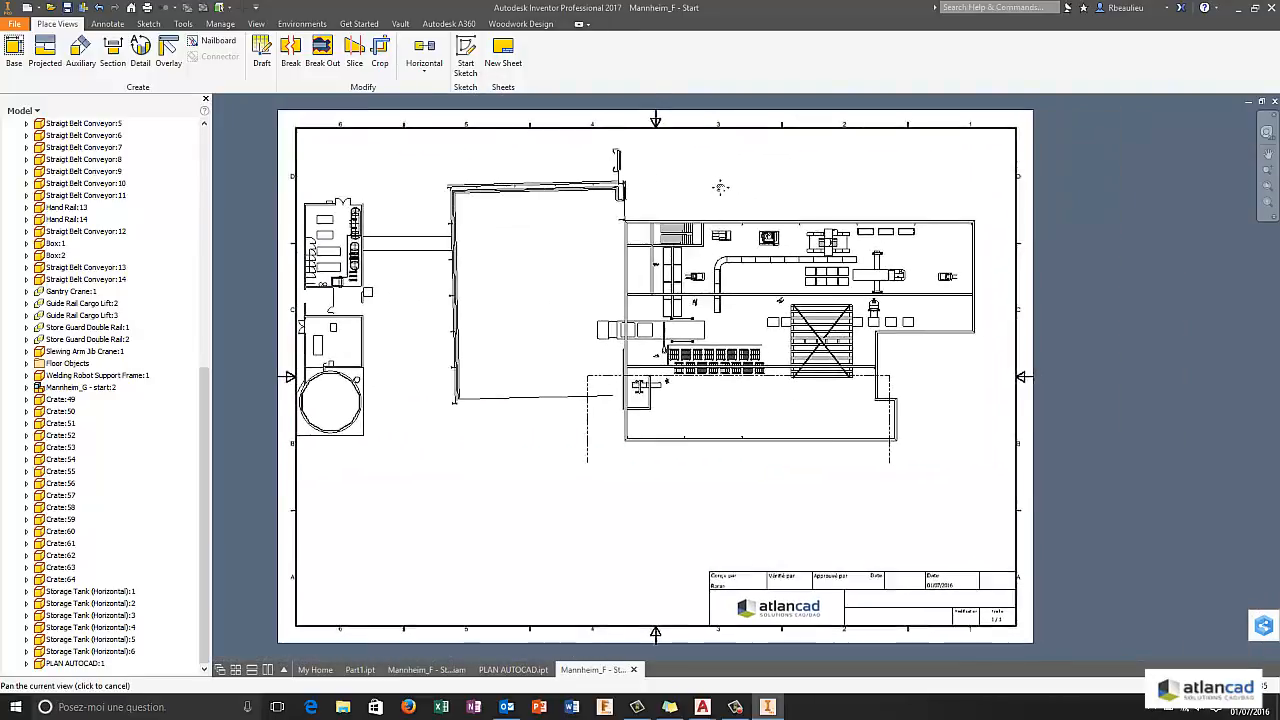
scroll(820, 196, "down", 2)
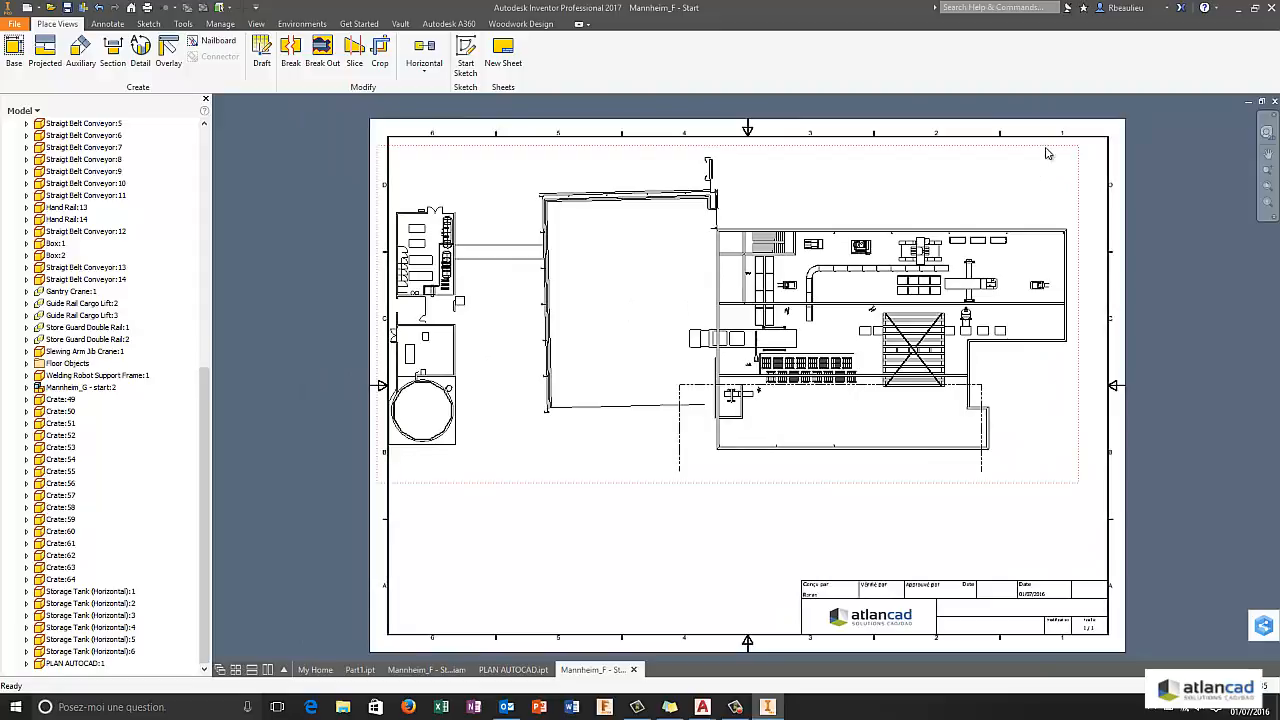
- Shift the base view slightly so the whole plan lies inside the sheet frame, and bring up the annotation commands
left_click_drag(1048, 153, 1066, 157)
middle_click_drag(805, 534, 801, 518)
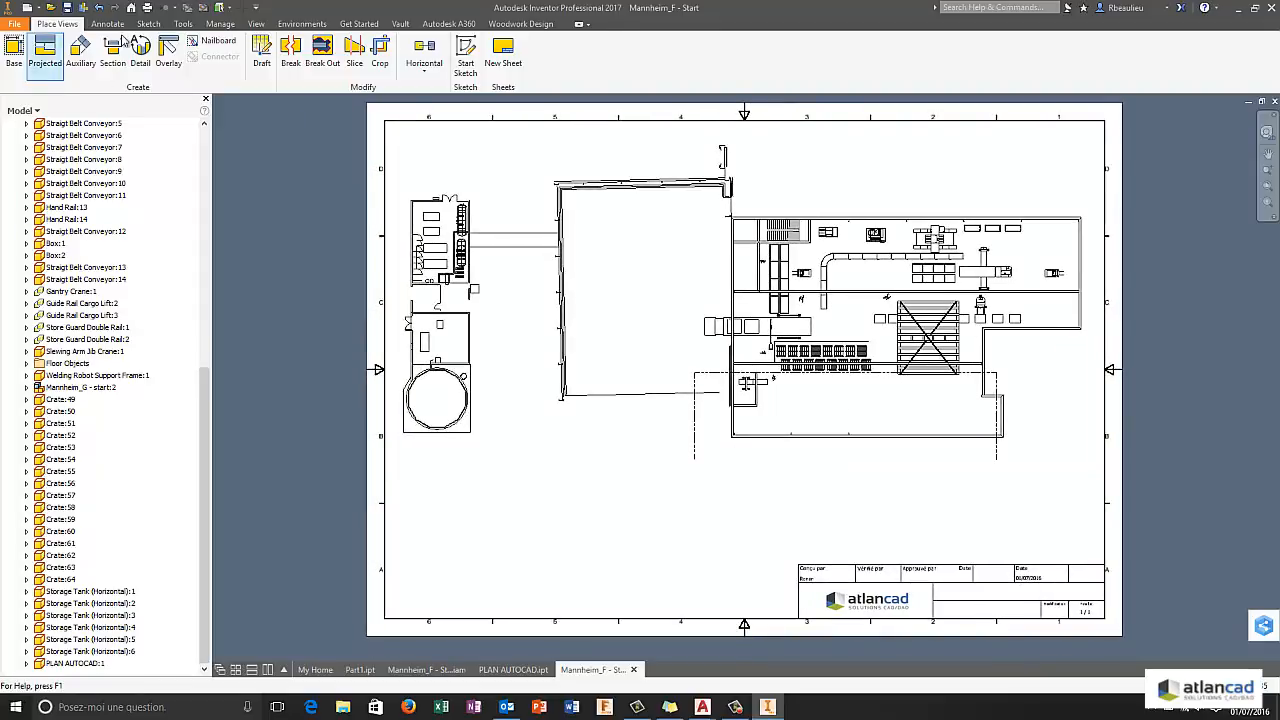
left_click(115, 26)
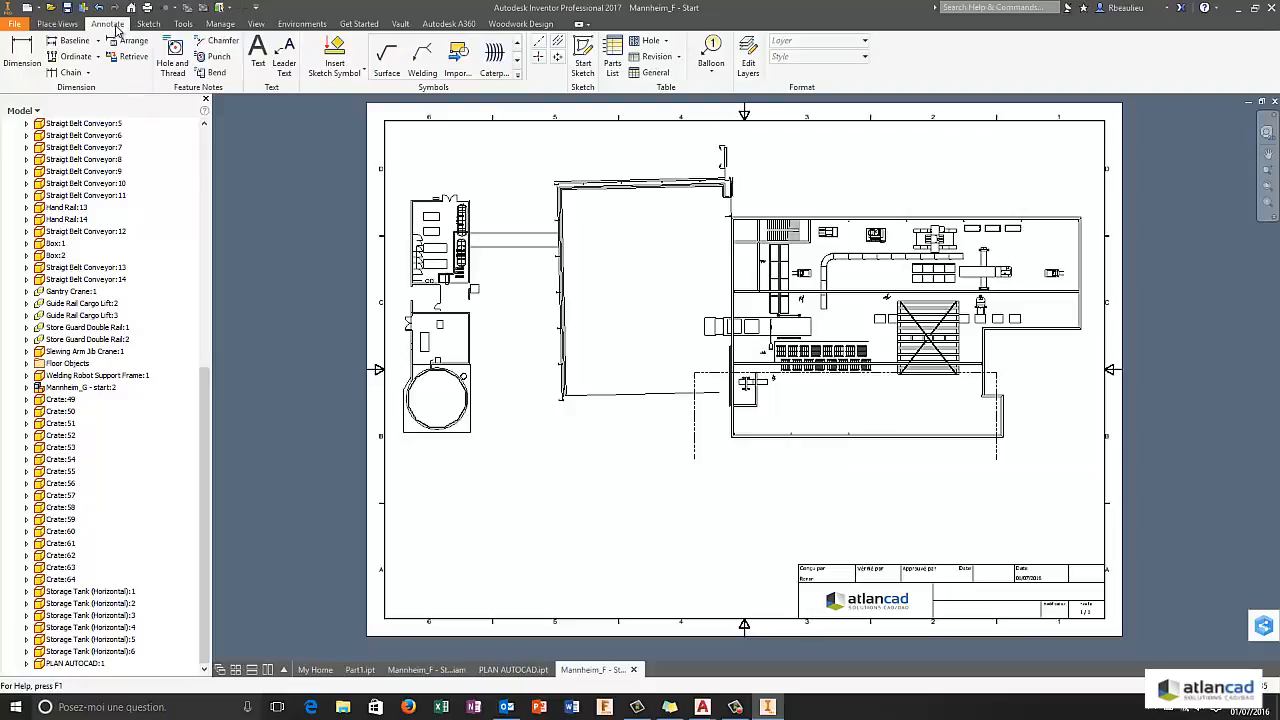
- Create a parts list from the plan's base view and place it in the lower-left corner of the sheet frame
left_click(612, 62)
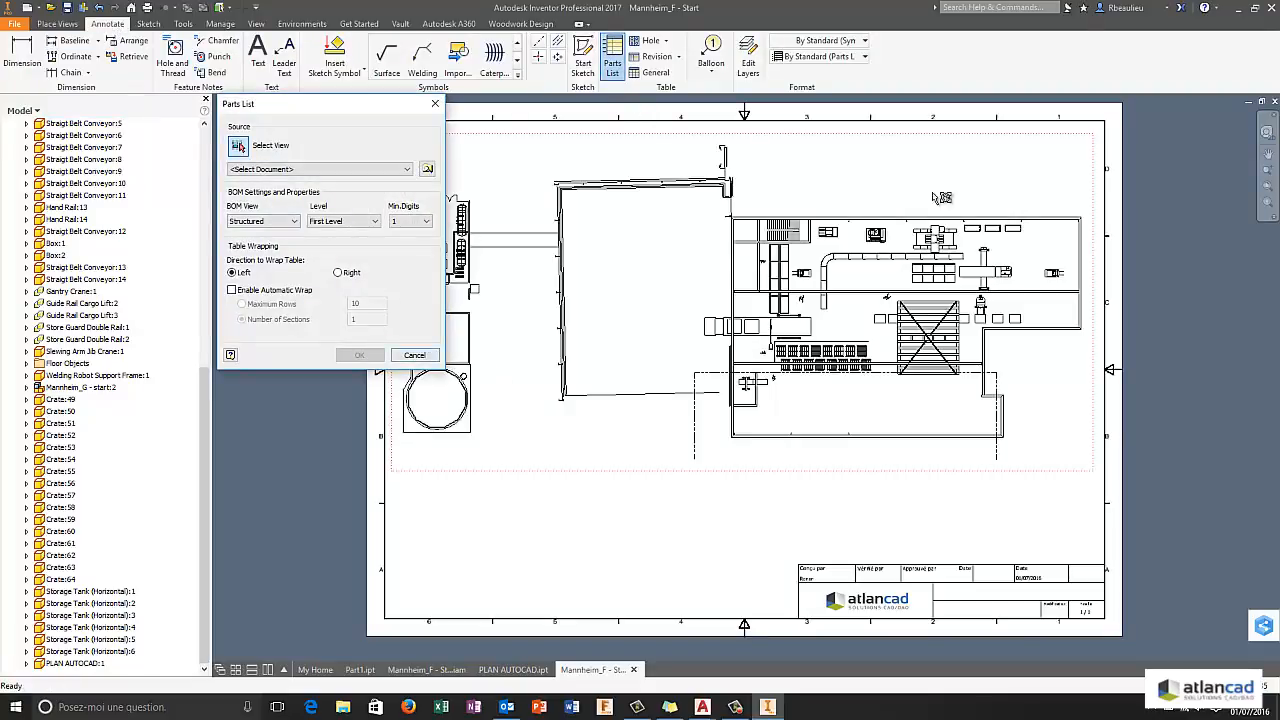
left_click(455, 362)
left_click(359, 354)
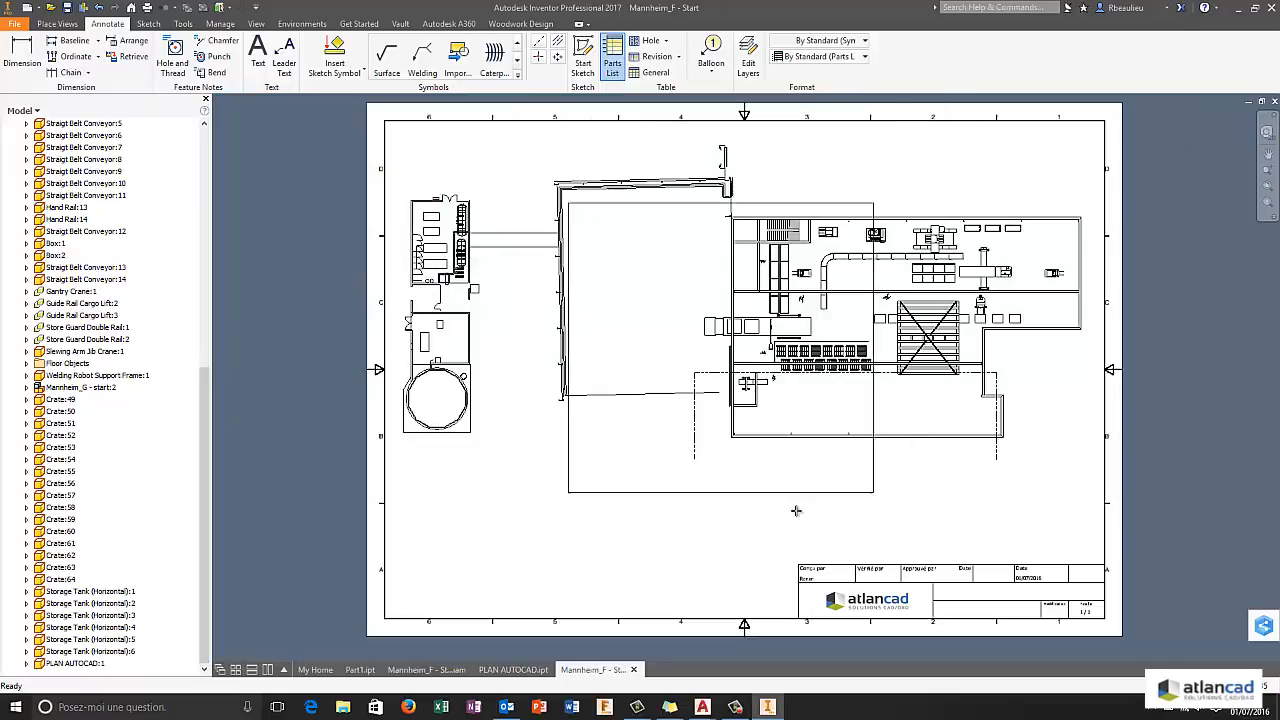
left_click(689, 612)
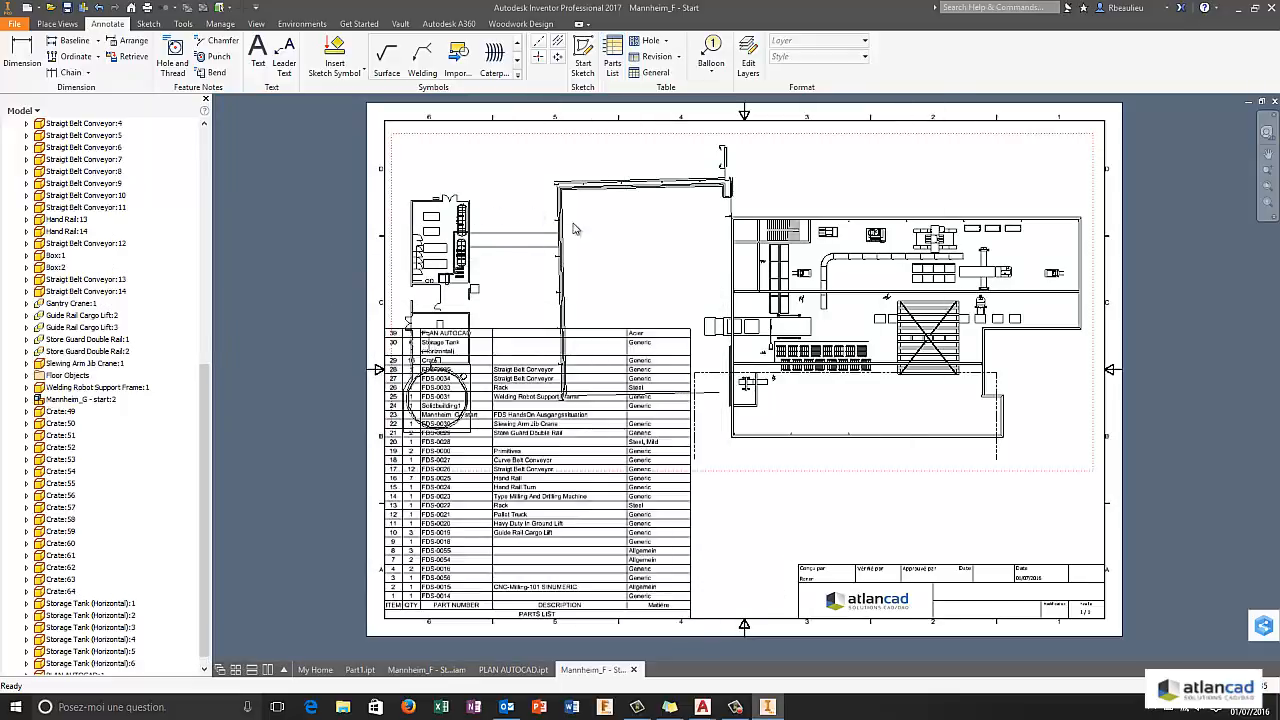
- Add leader text notes with short placeholder text to the upper edge of the large middle outline and to the small left building
left_click(284, 56)
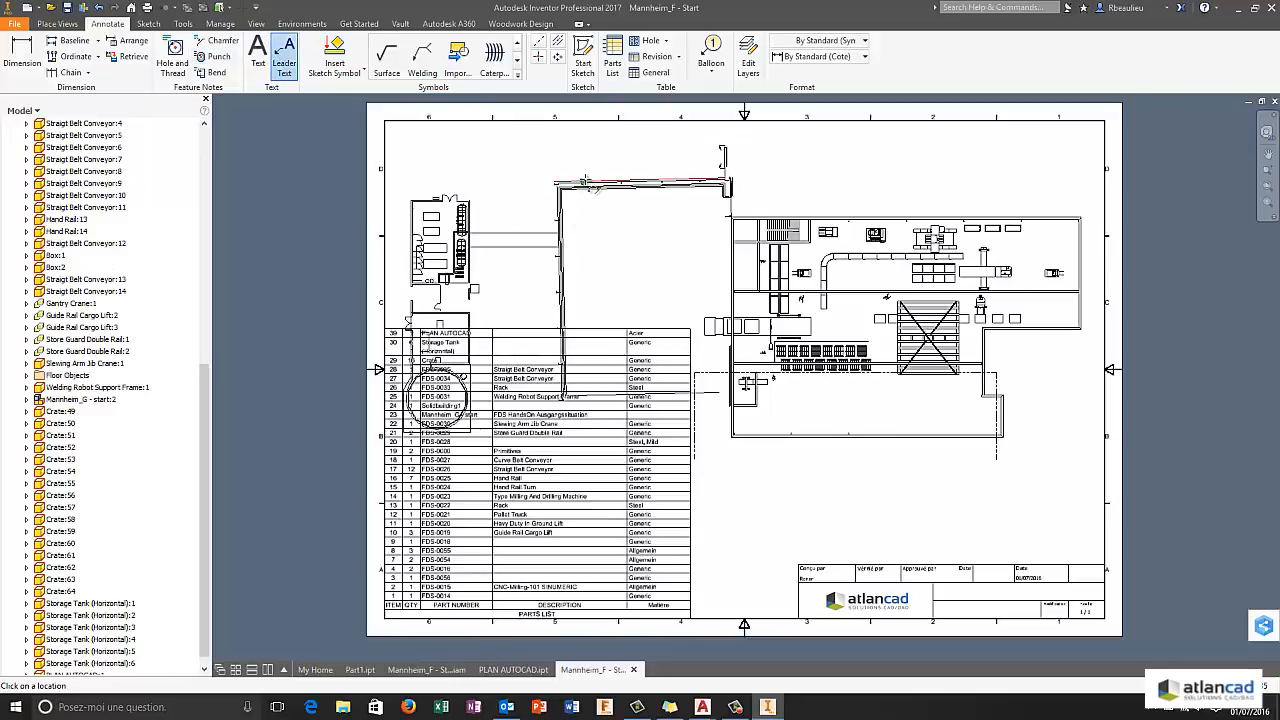
double_click(617, 157)
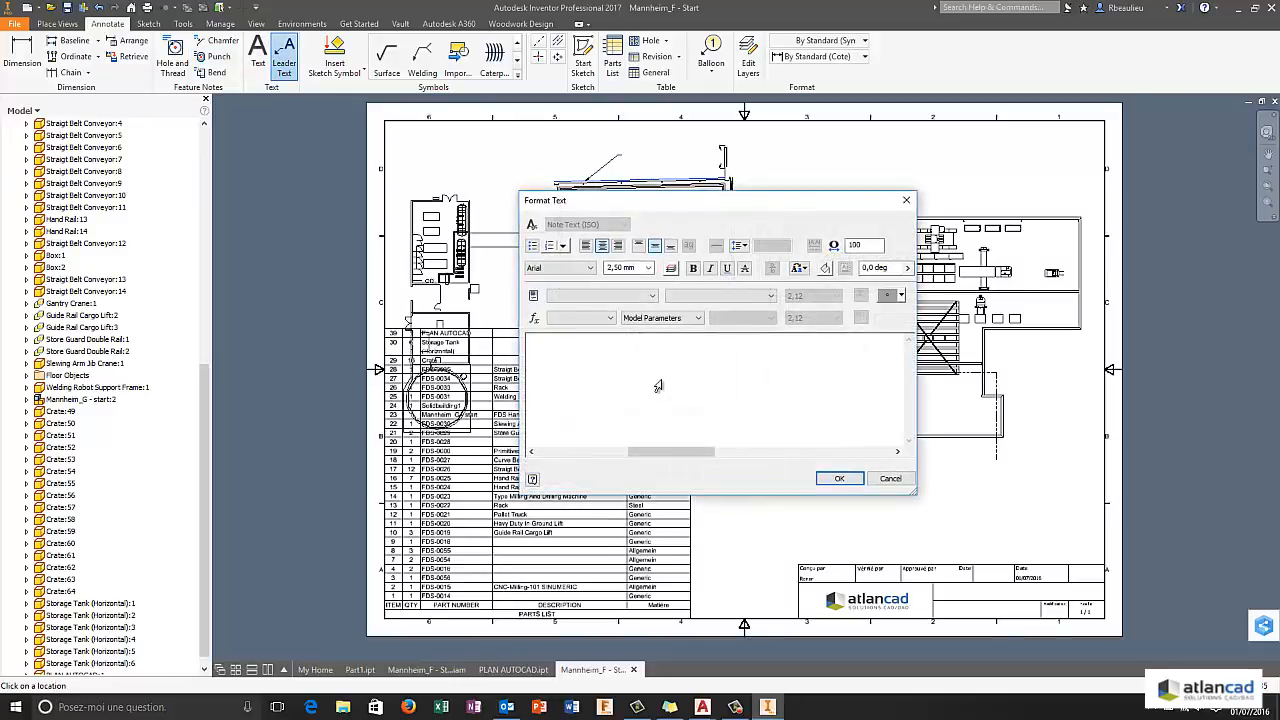
left_click(839, 477)
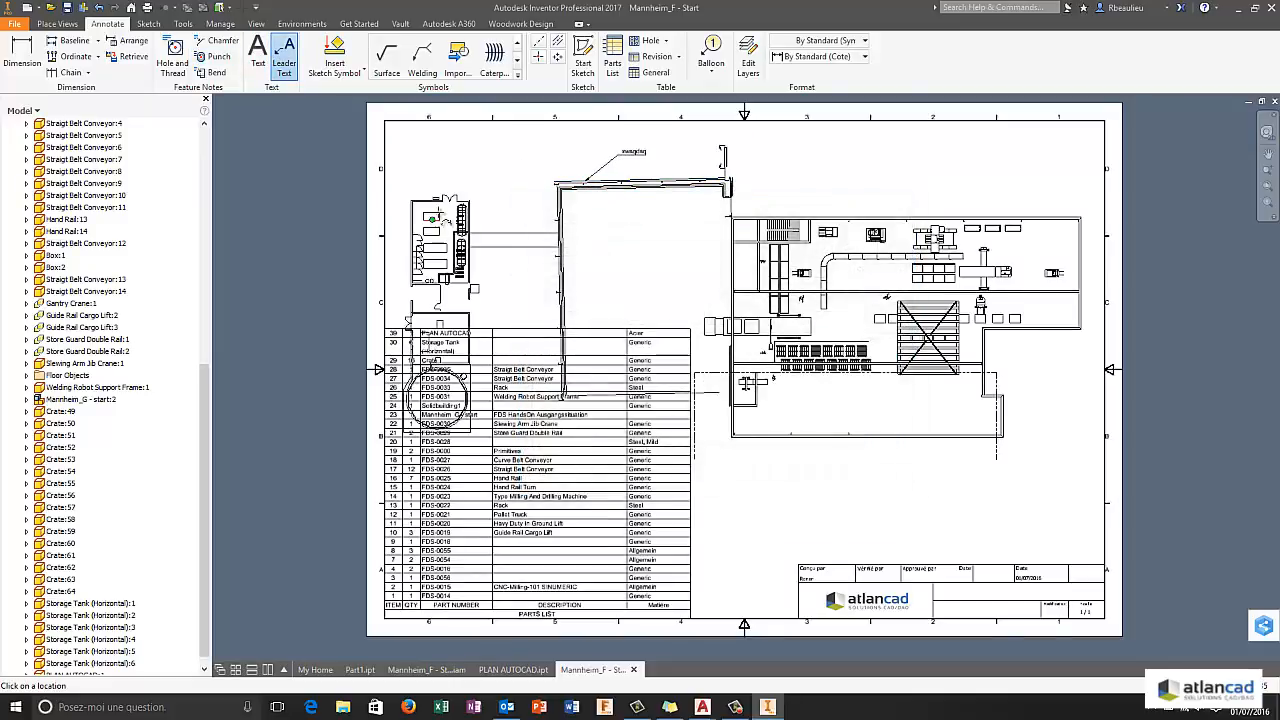
double_click(447, 175)
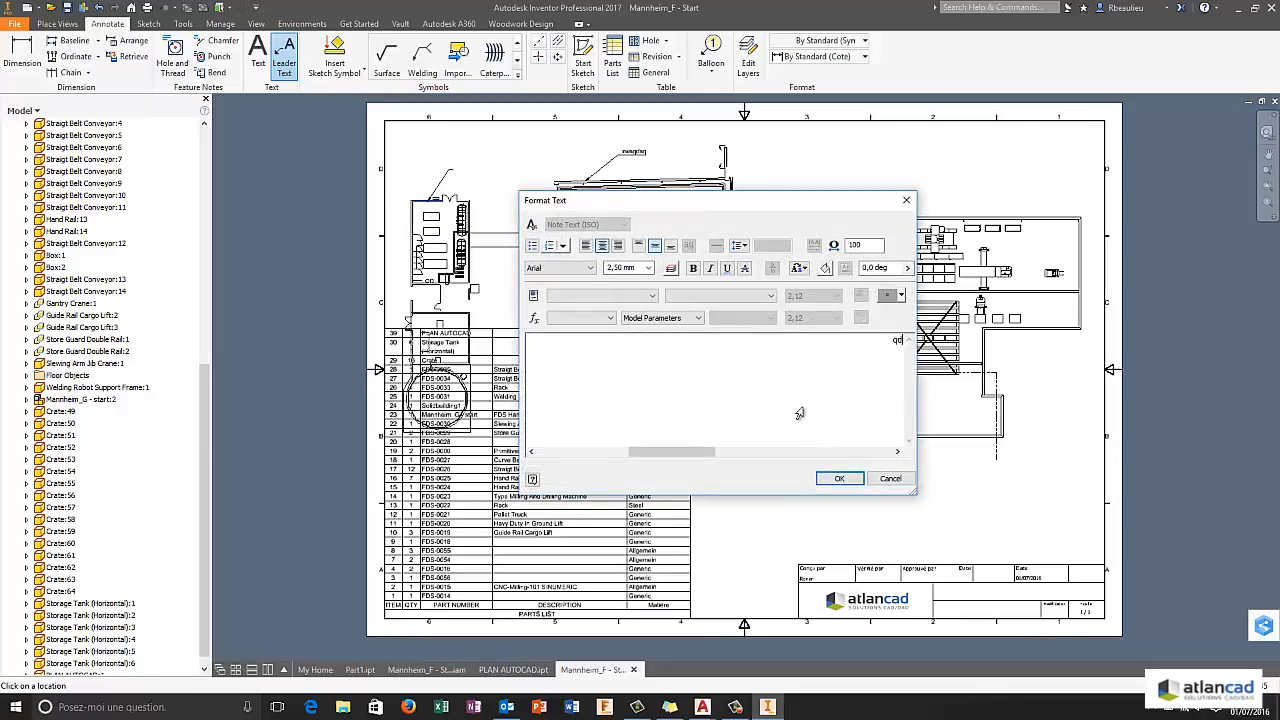
left_click(828, 479)
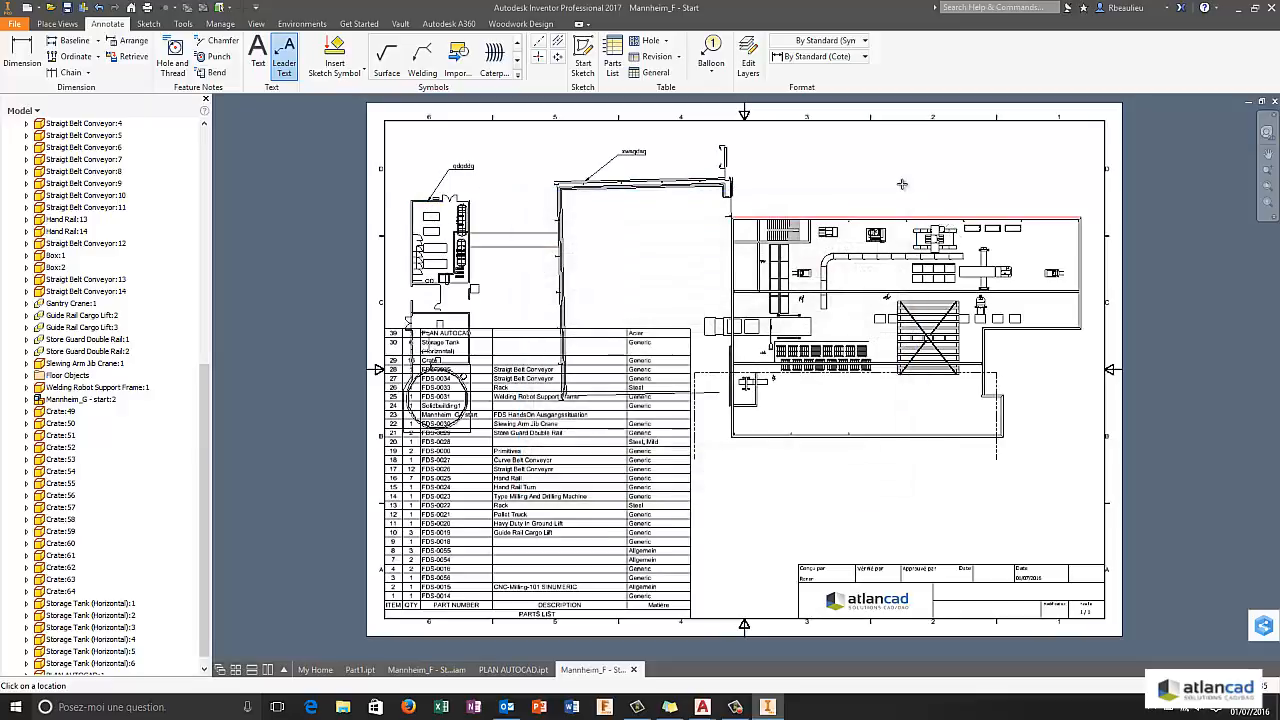
- Attach a standard item-number balloon to the upper wall of the right-hand building and place it above the wall
left_click(711, 52)
left_click(845, 217)
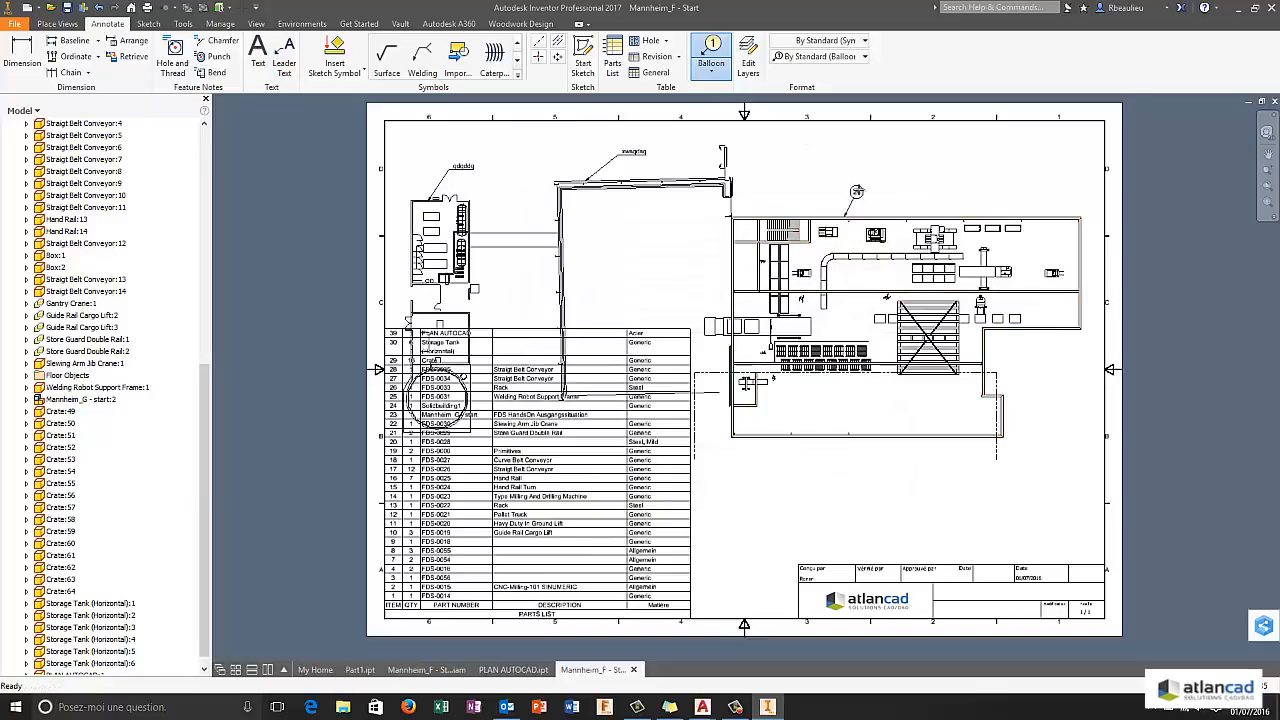
left_click(860, 185)
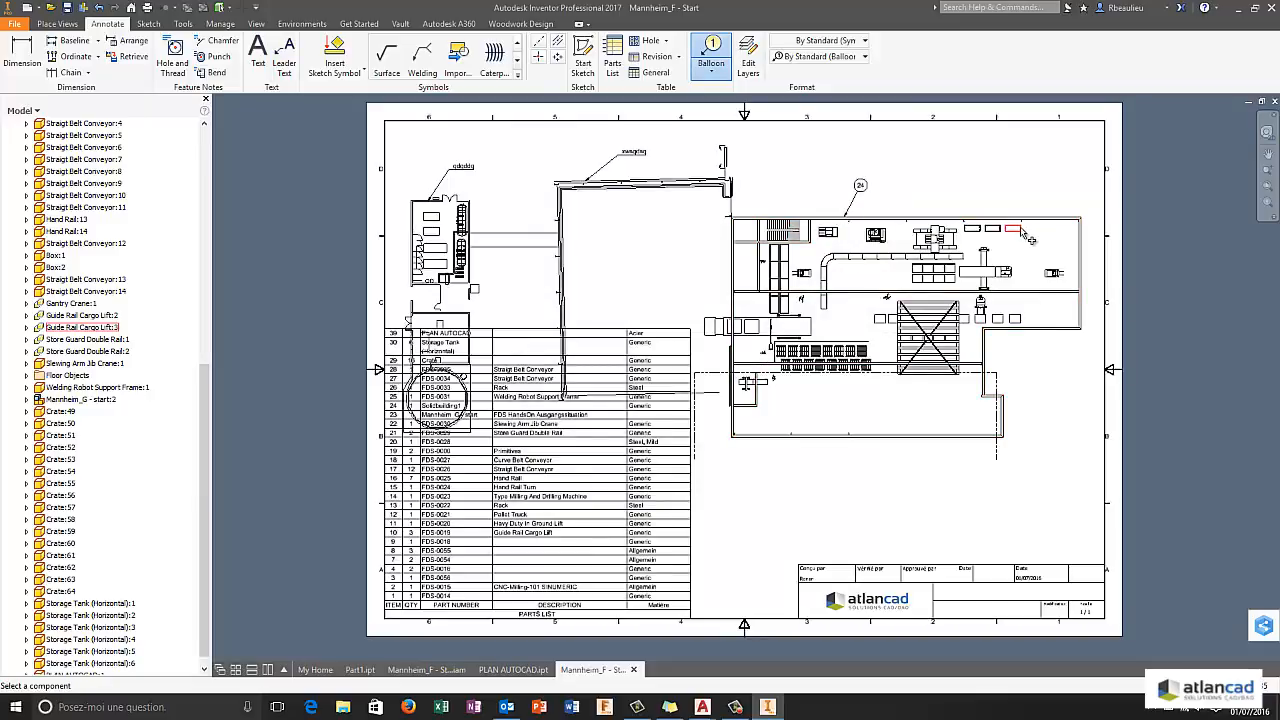
- Label the Guide Rail Cargo Lift in the right-hand building with a Description-style balloon placed above the upper wall
left_click(805, 56)
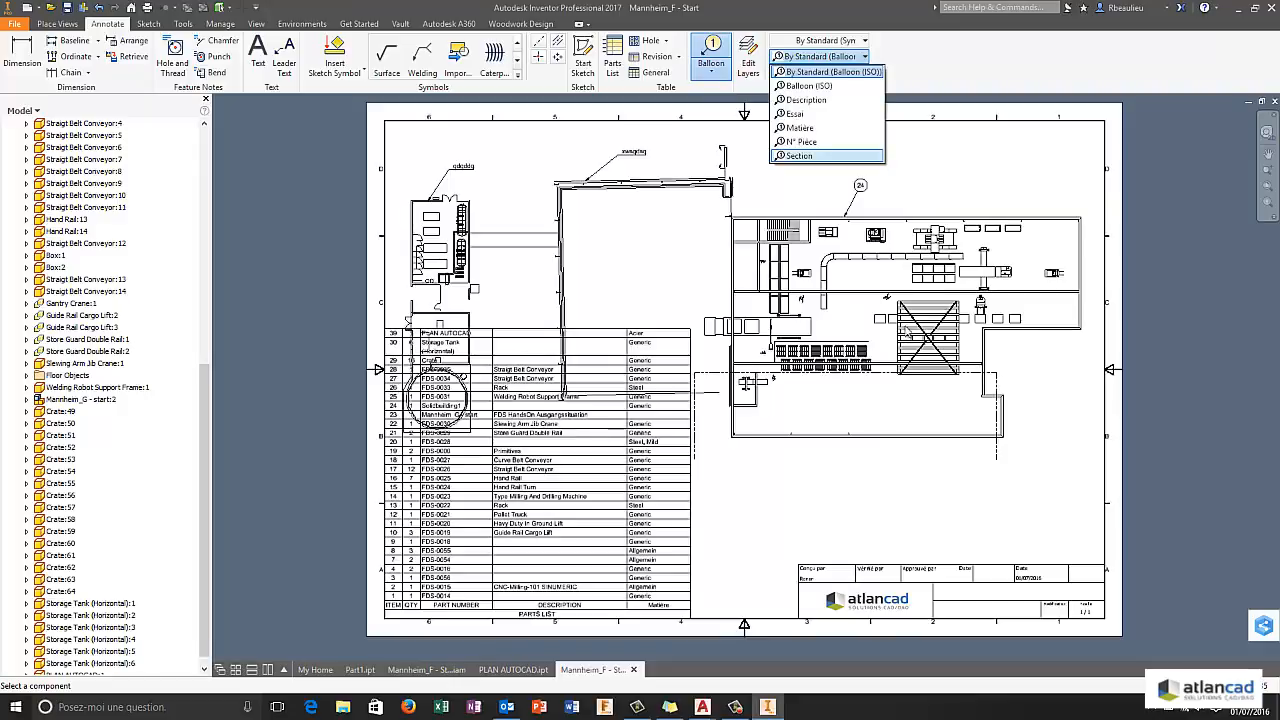
left_click(806, 100)
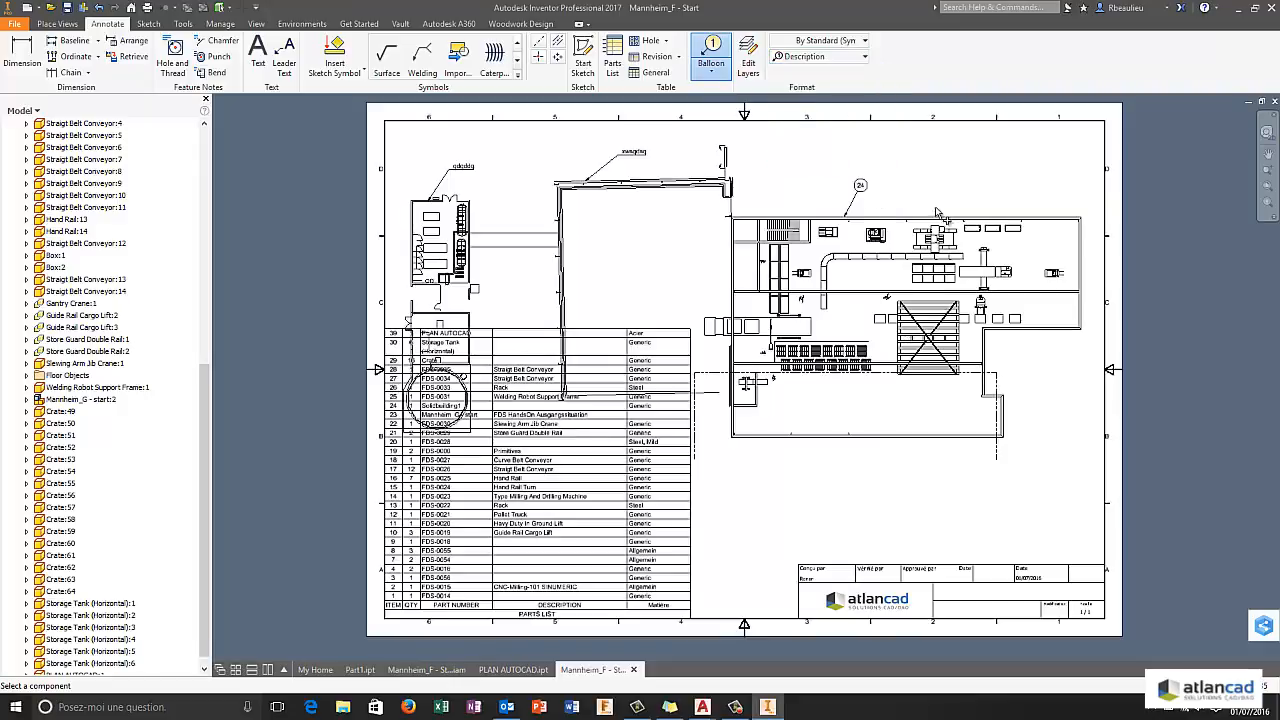
left_click(979, 229)
left_click(1003, 197)
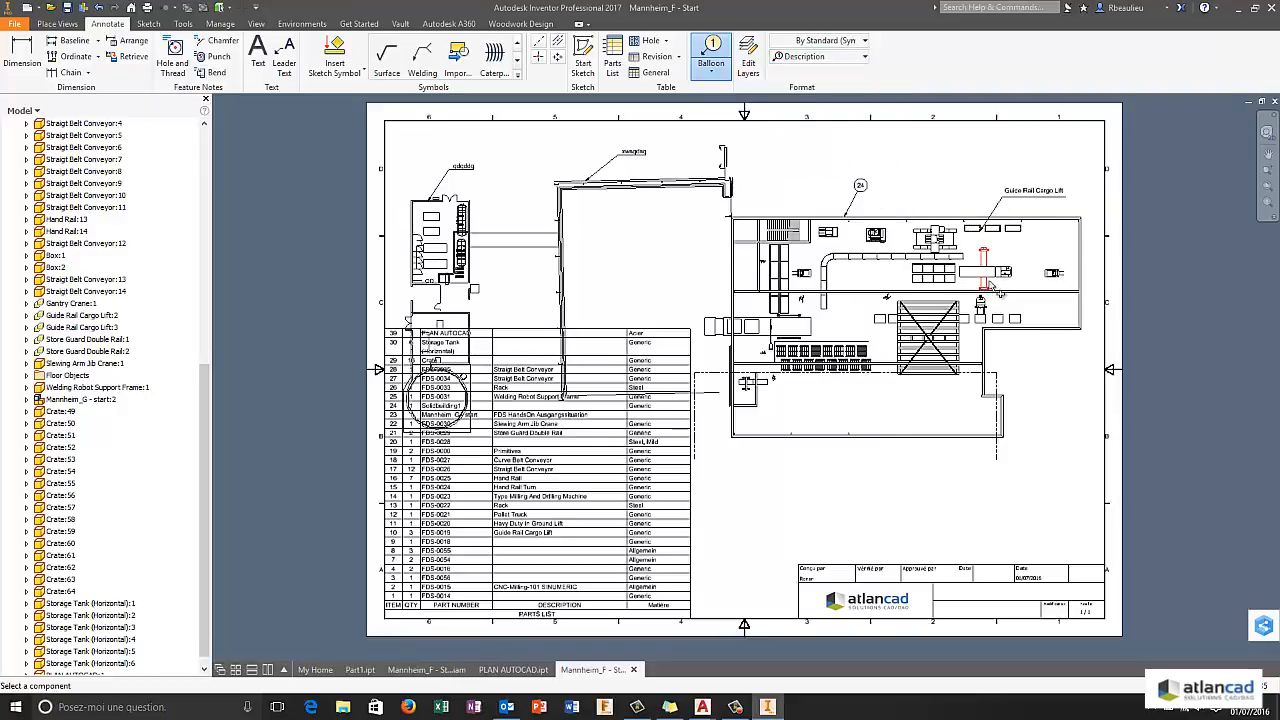
left_click(991, 278)
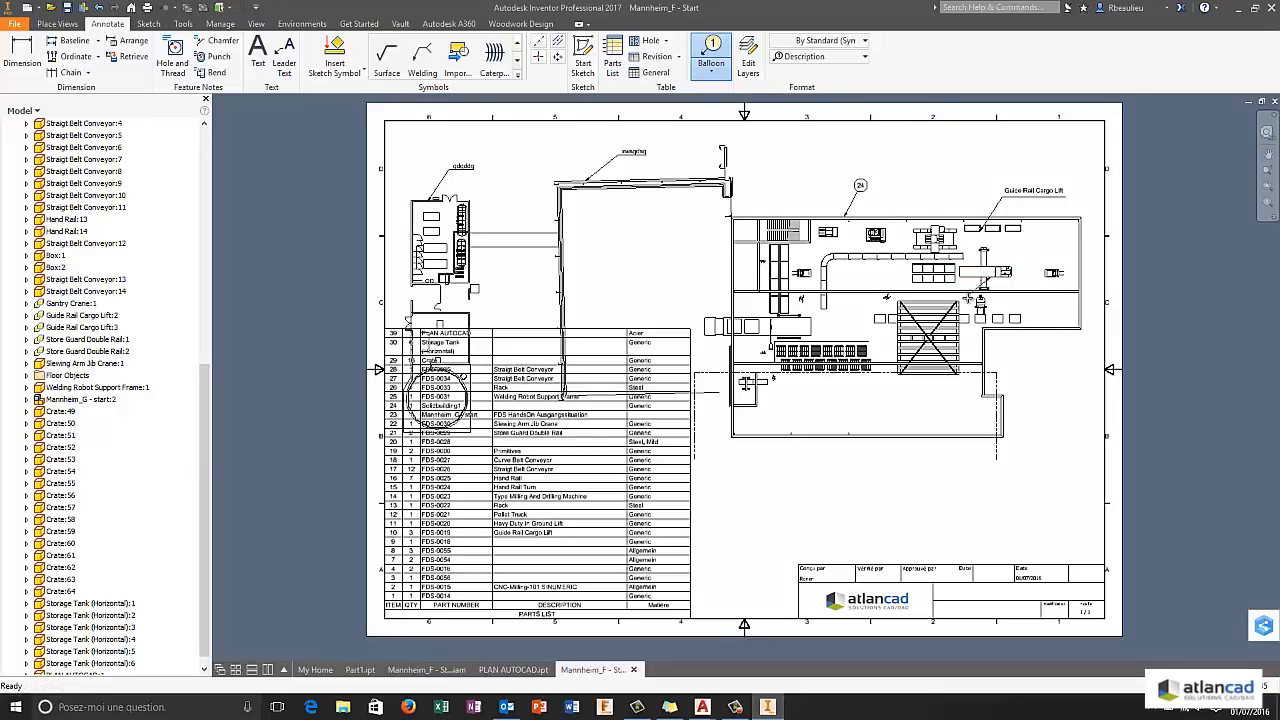
- Add N° Pièce balloons to the milling and drilling machine, the FDS-0018 component and the welding robot support frame
left_click(711, 52)
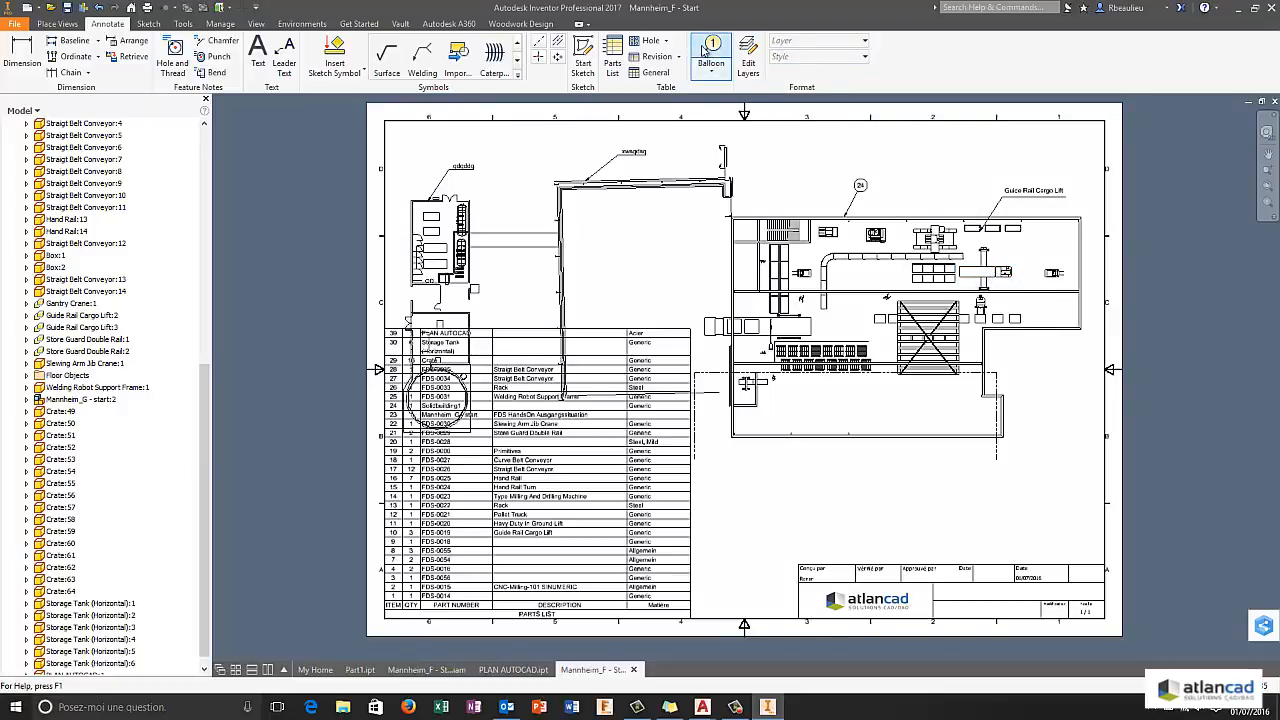
left_click(864, 56)
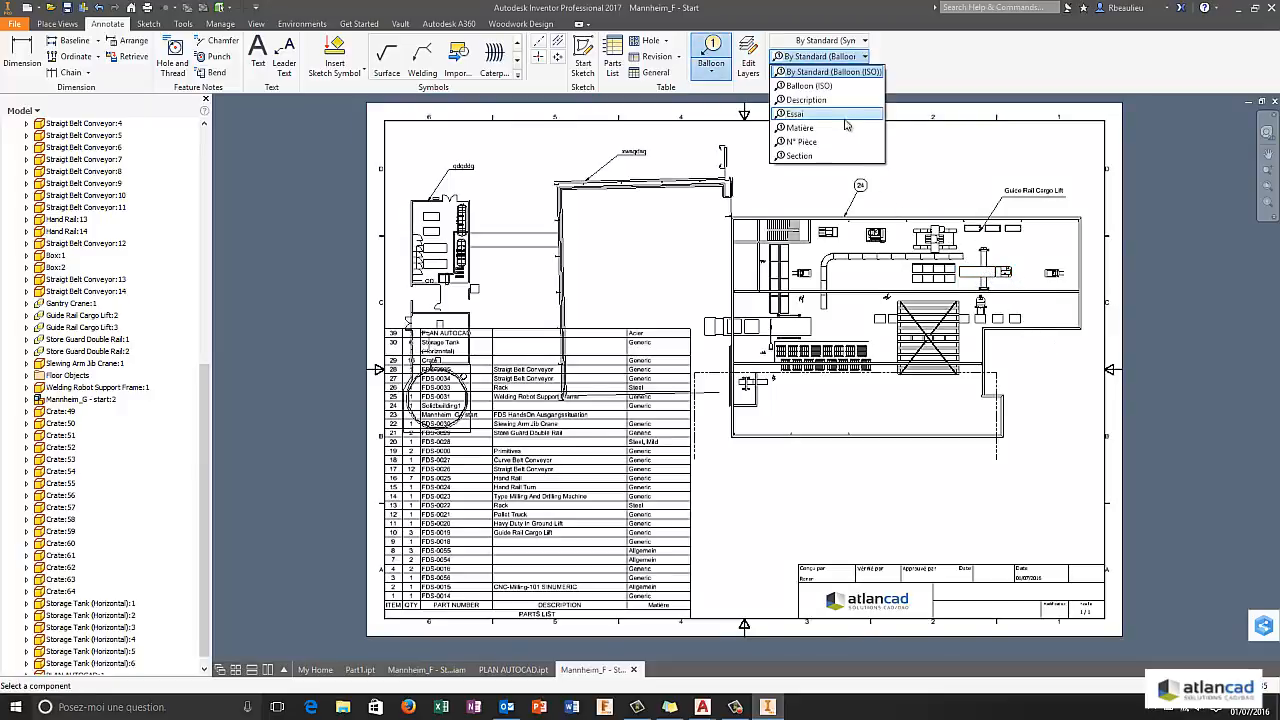
left_click(805, 141)
left_click(929, 232)
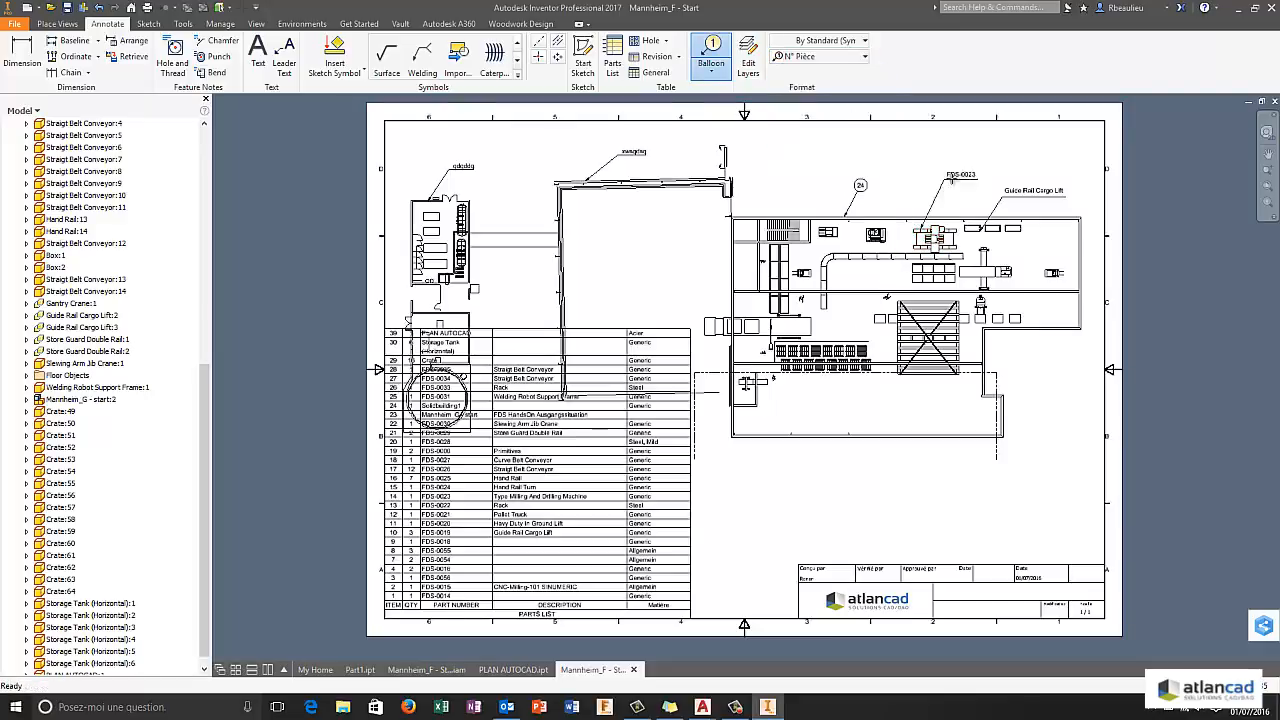
left_click(951, 186)
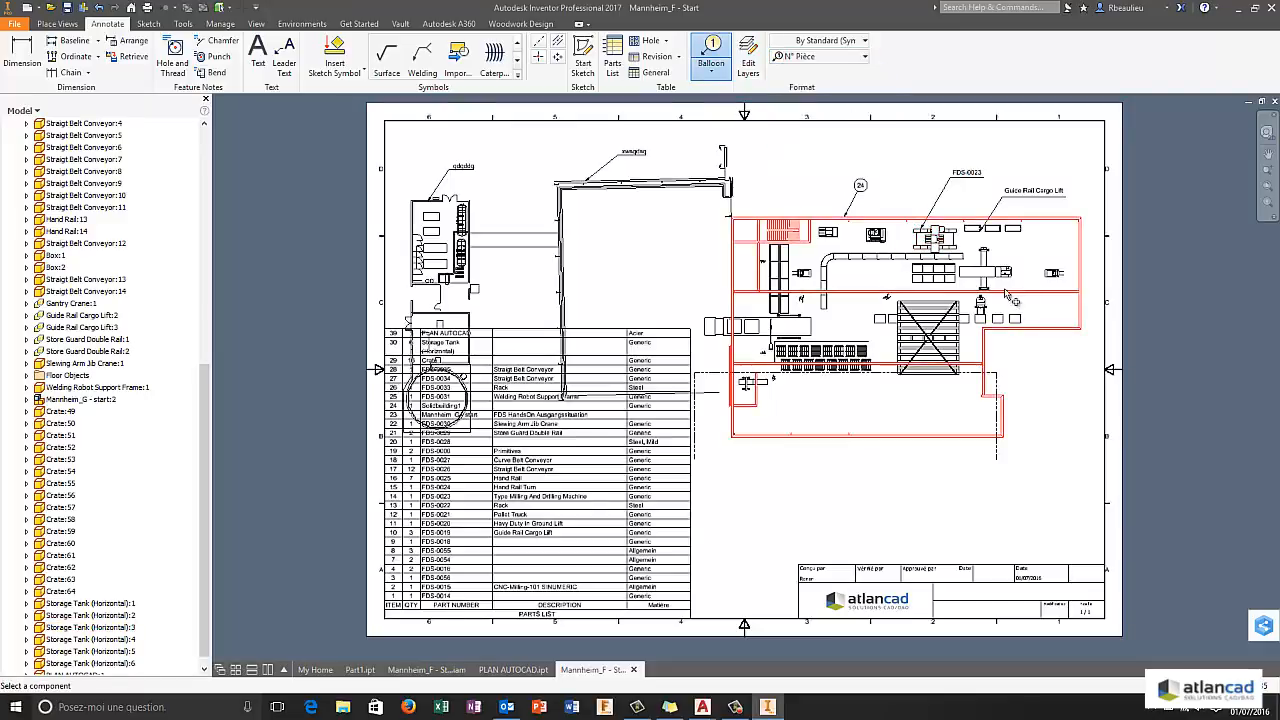
left_click(1004, 285)
left_click(1043, 350)
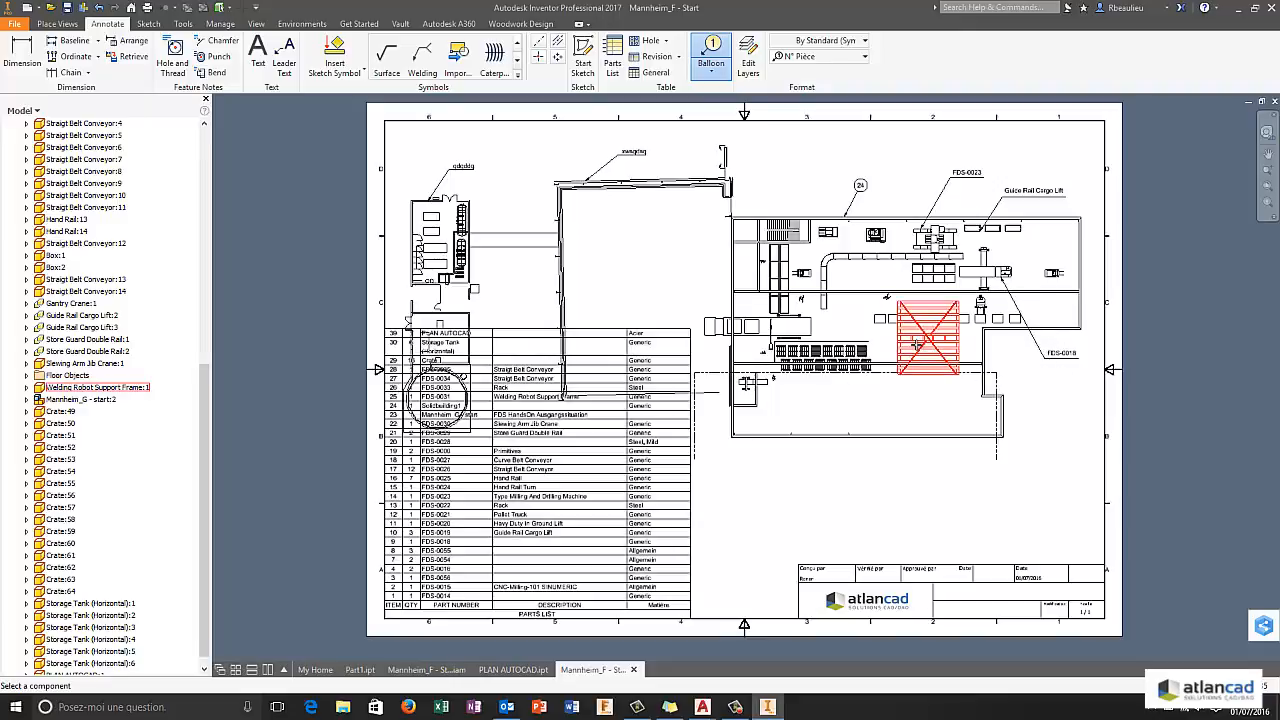
left_click(954, 366)
left_click(1024, 401)
middle_click_drag(779, 209, 800, 217)
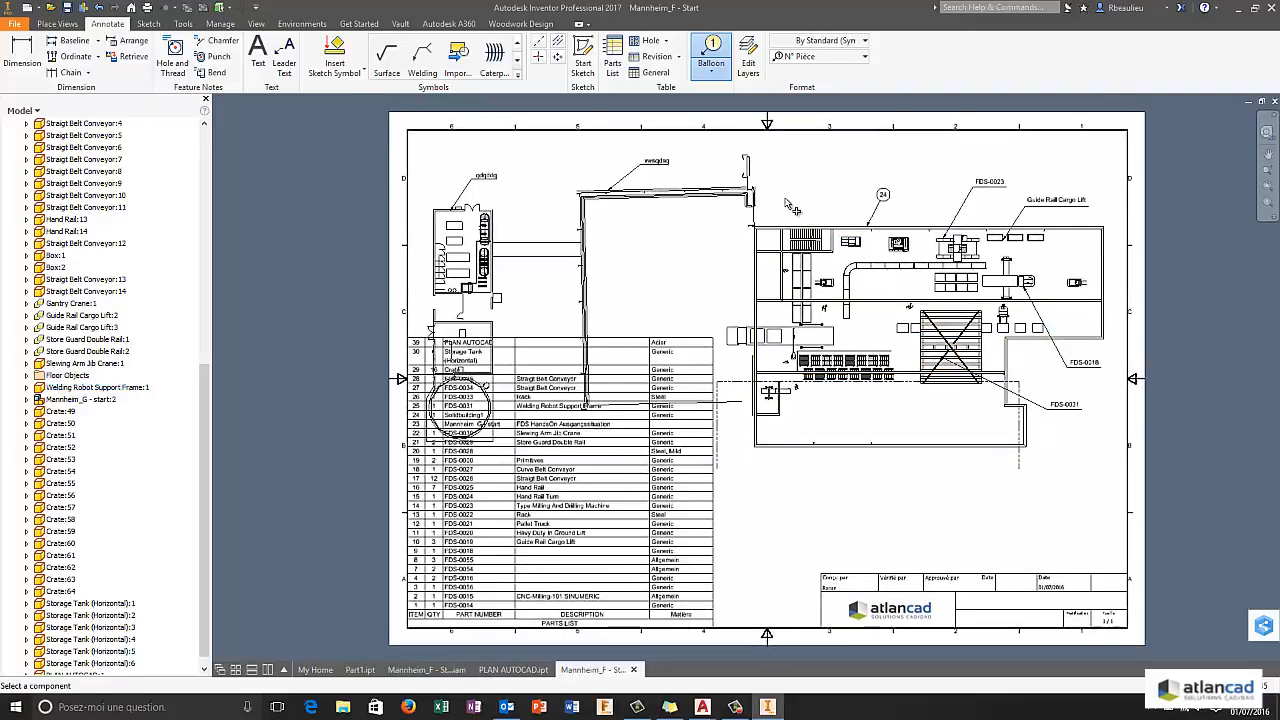
key("Escape")
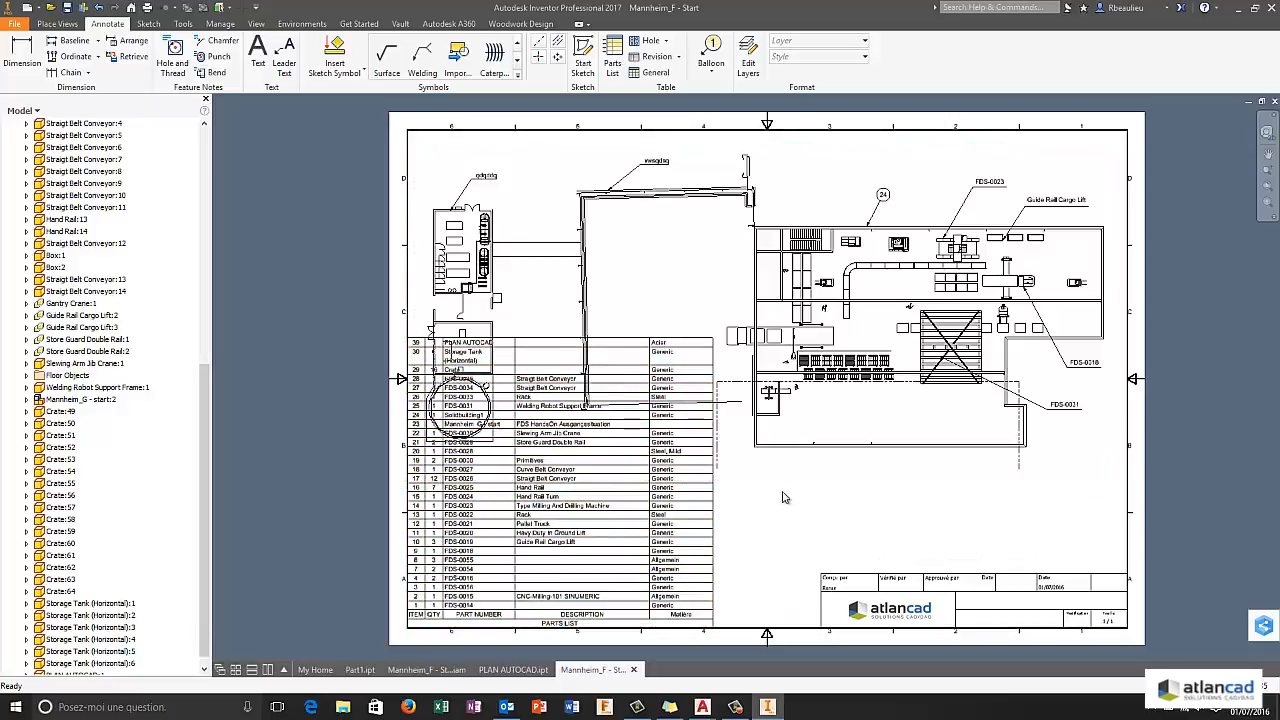
middle_click_drag(839, 479, 840, 492)
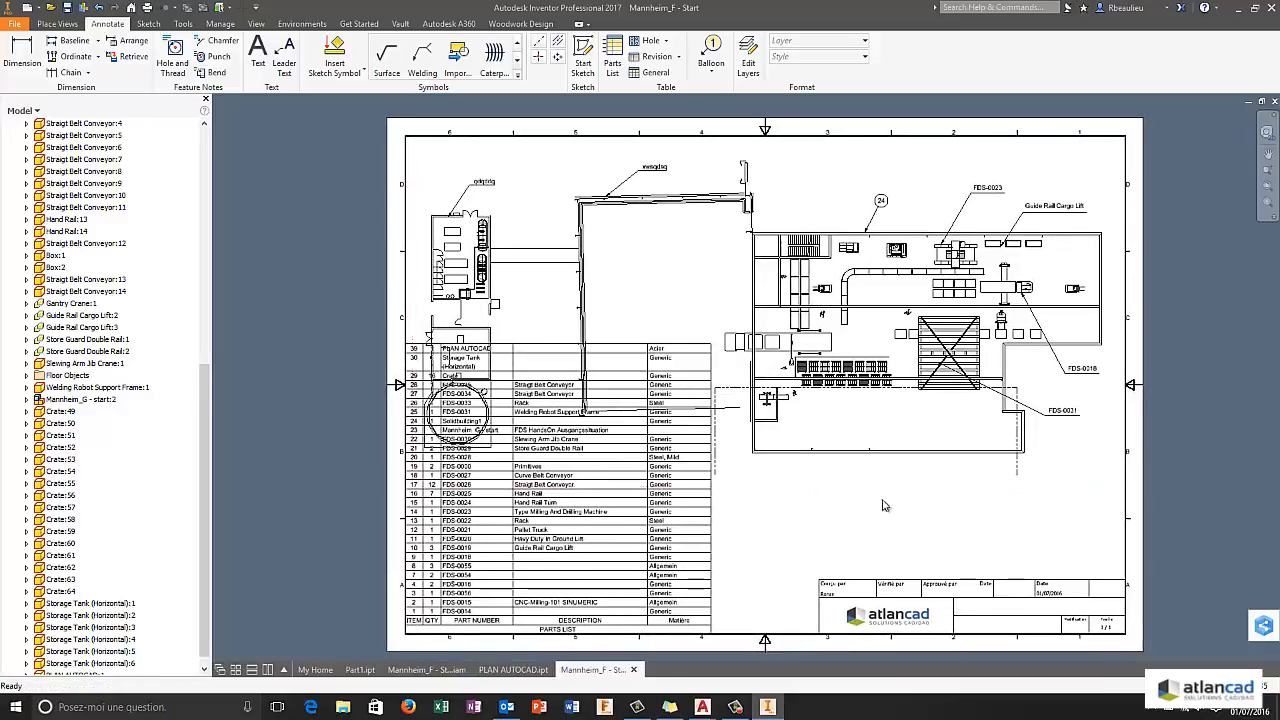
mouse_move(883, 505)
middle_mouse_down()
mouse_move(897, 520)
mouse_move(881, 518)
middle_mouse_up()
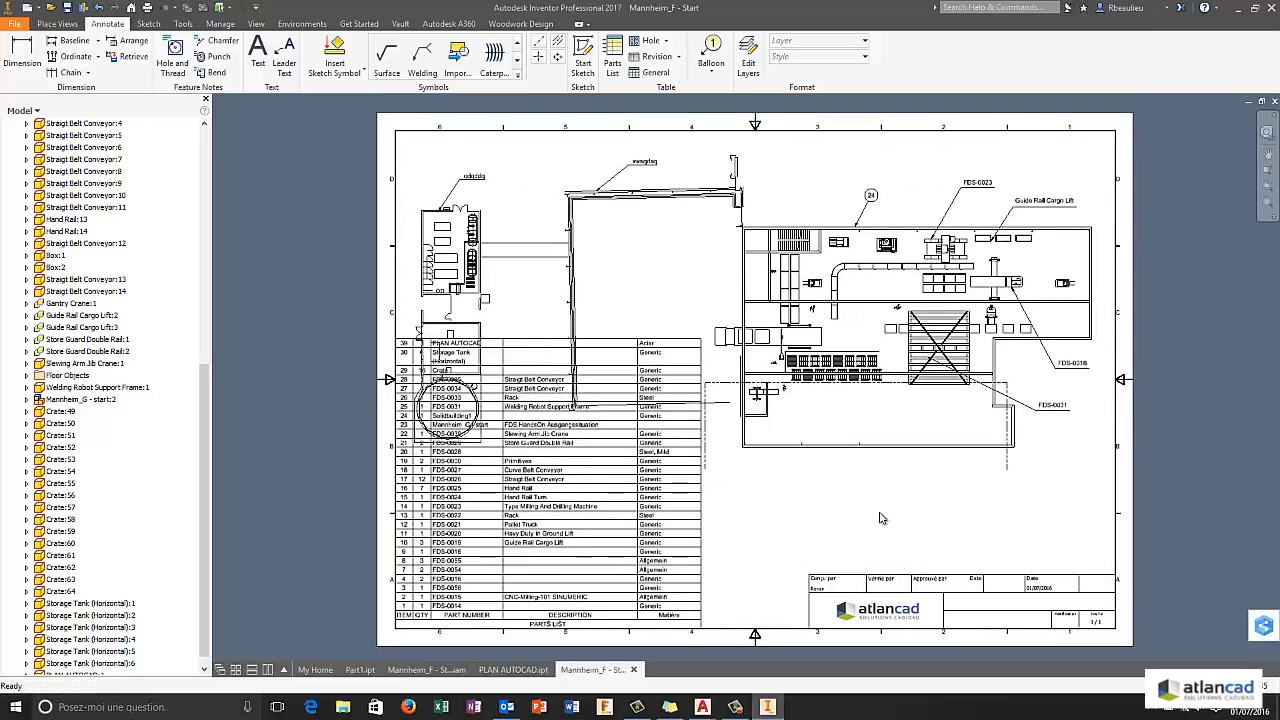